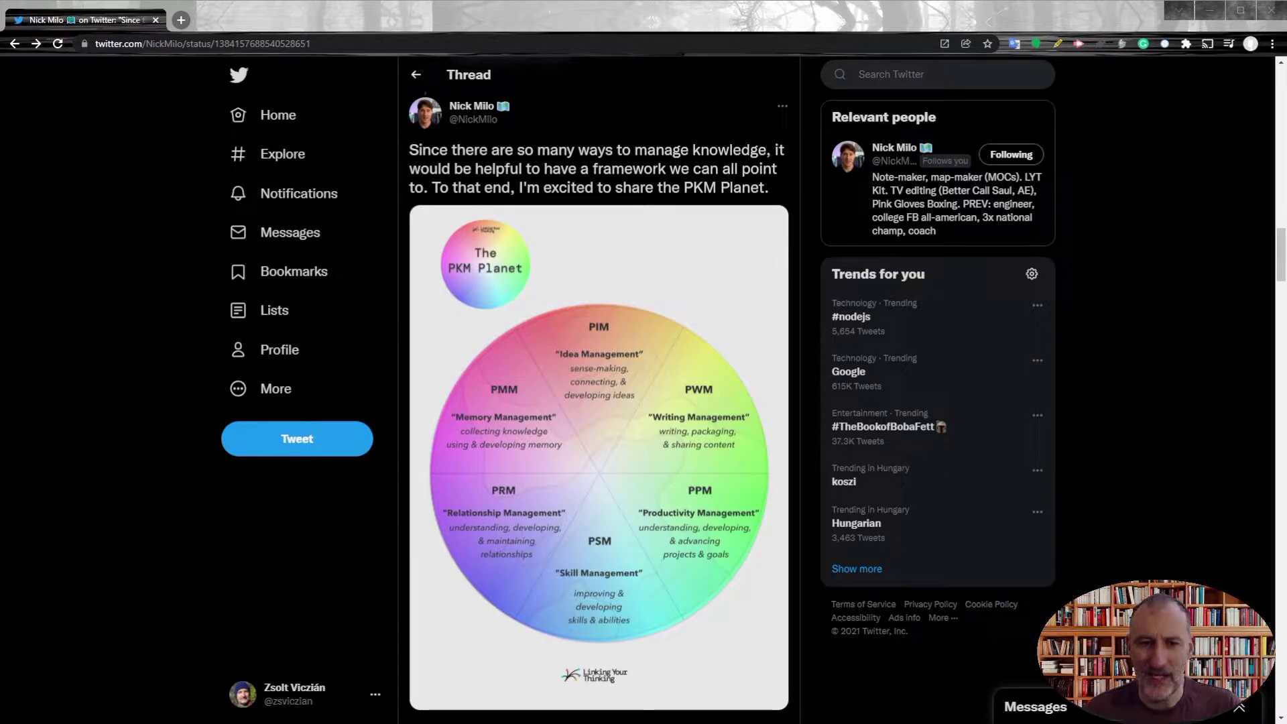
Step: View the tweet's PKM Planet image at full size, then close the photo viewer
click(629, 242)
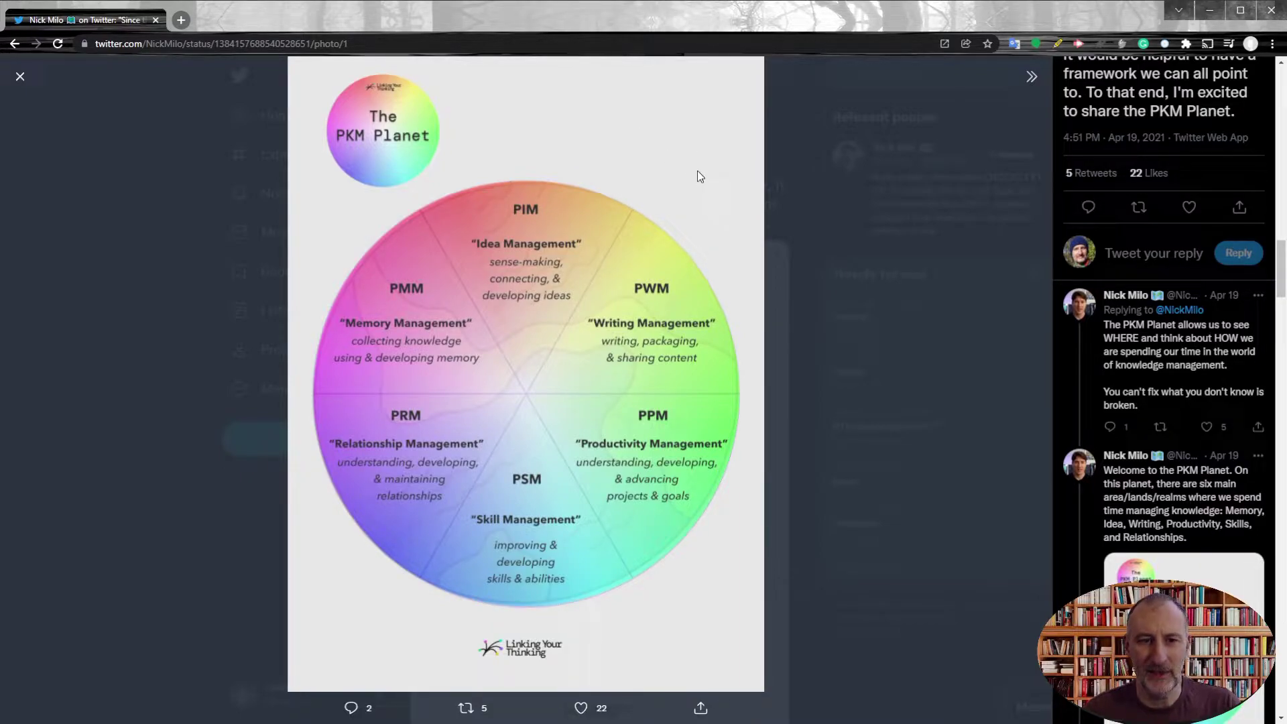
click(85, 311)
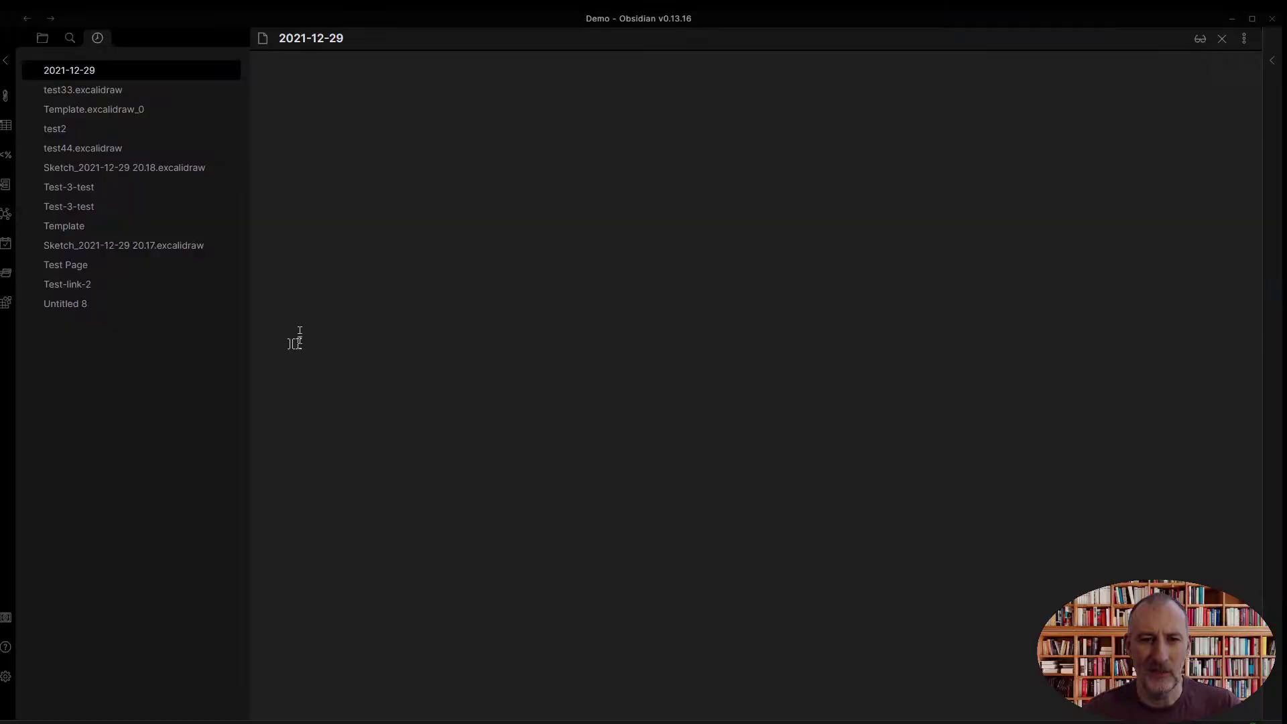
Step: Collapse the left sidebar and paste the PKM Planet image into the 2021-12-29 note
click(6, 61)
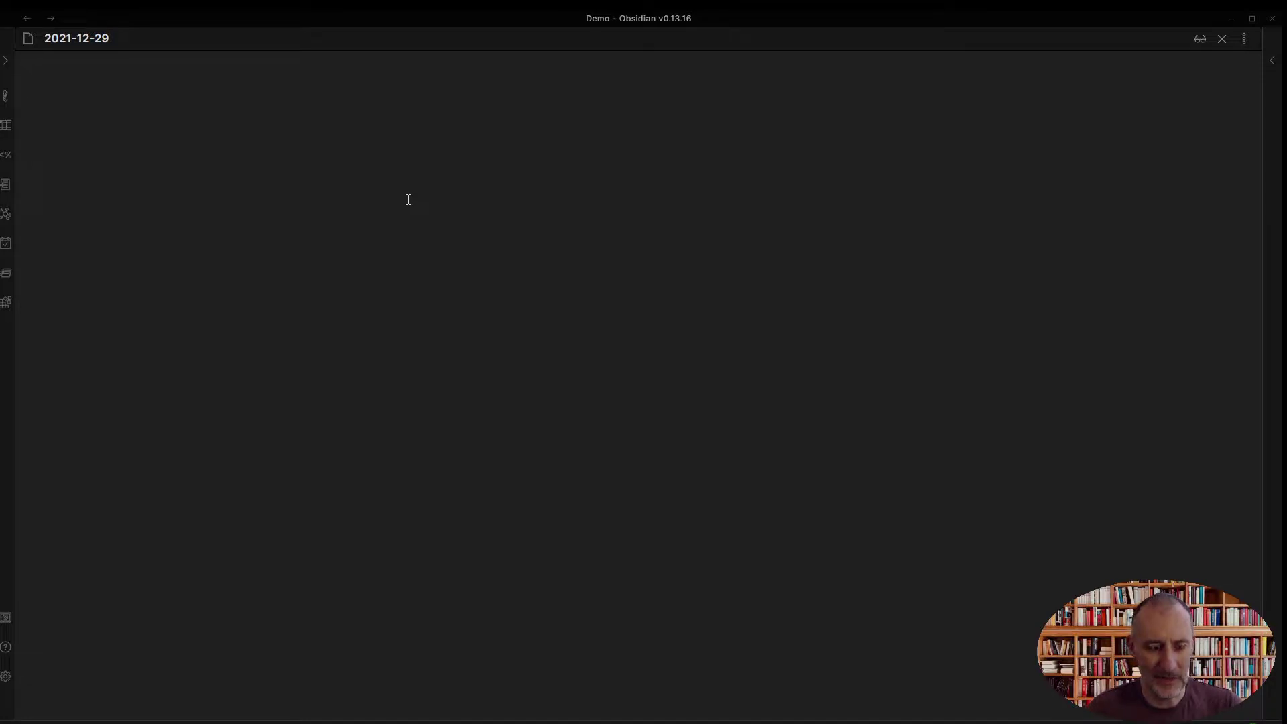
key(ctrl+v)
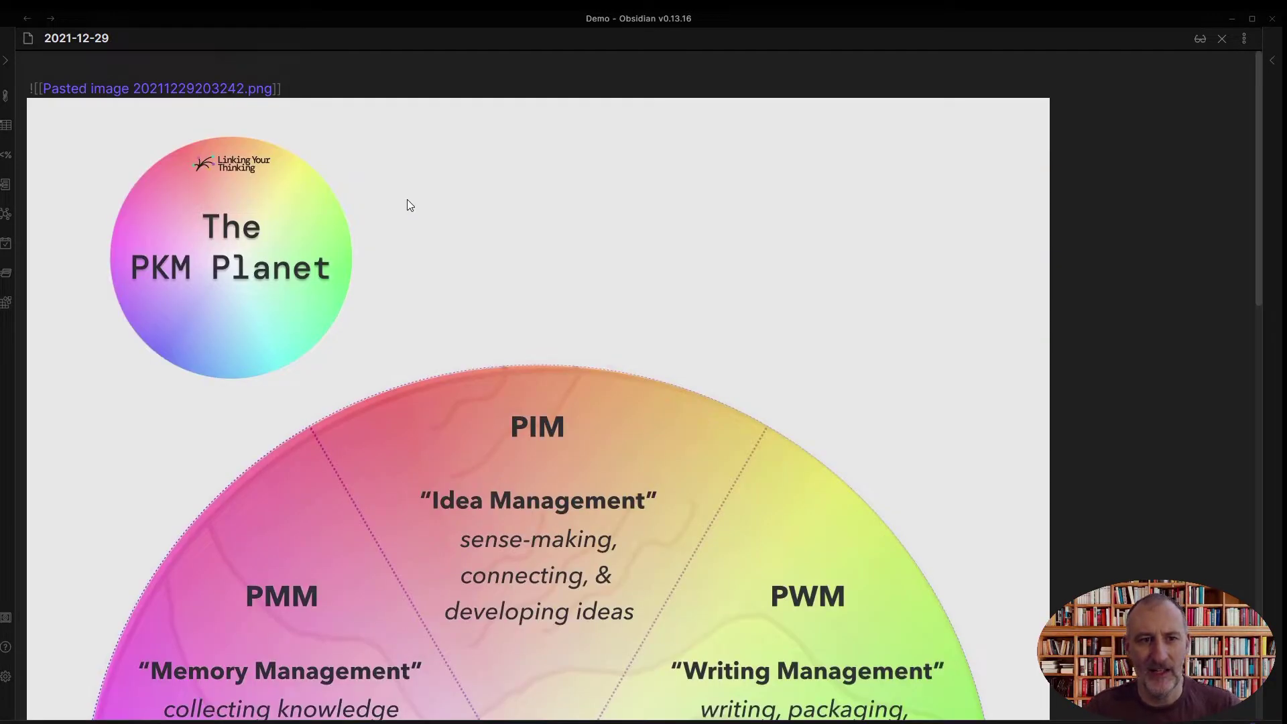
Step: Rename the pasted image to 'The PKM Planet by' plus the author's name, then return to the note
ctrl+click(250, 88)
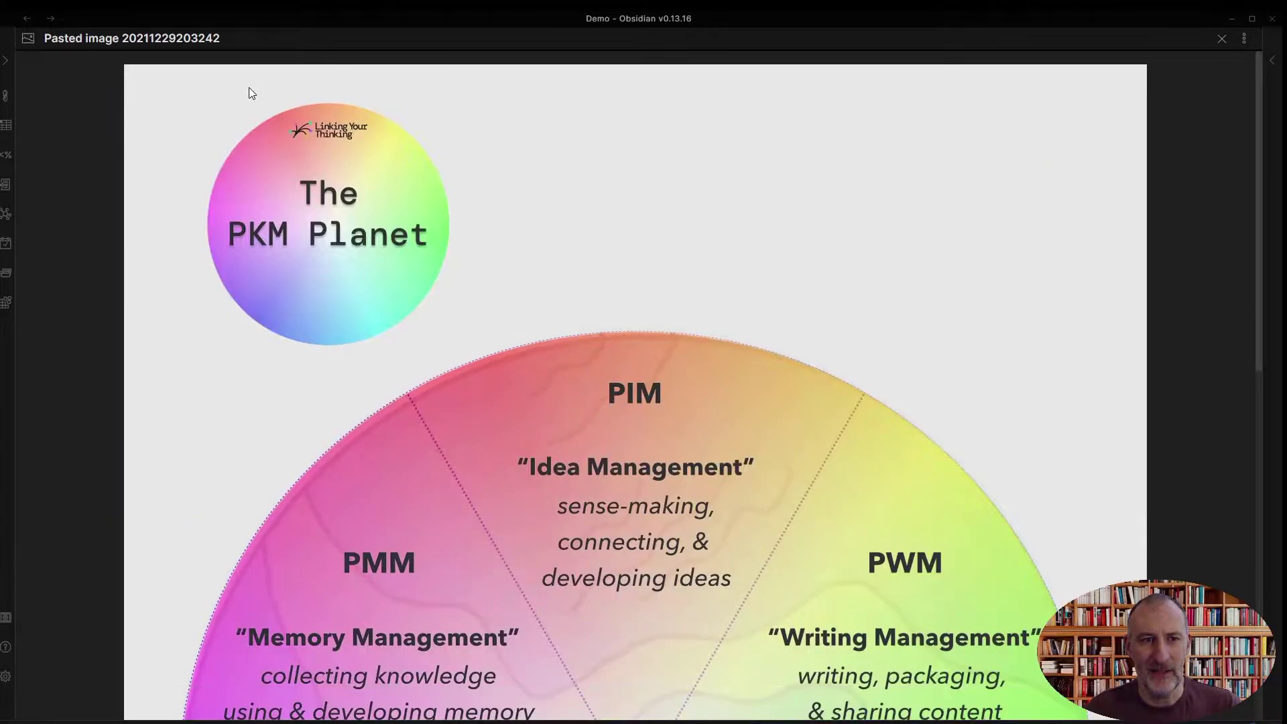
triple_click(216, 37)
text(The PKM Pla)
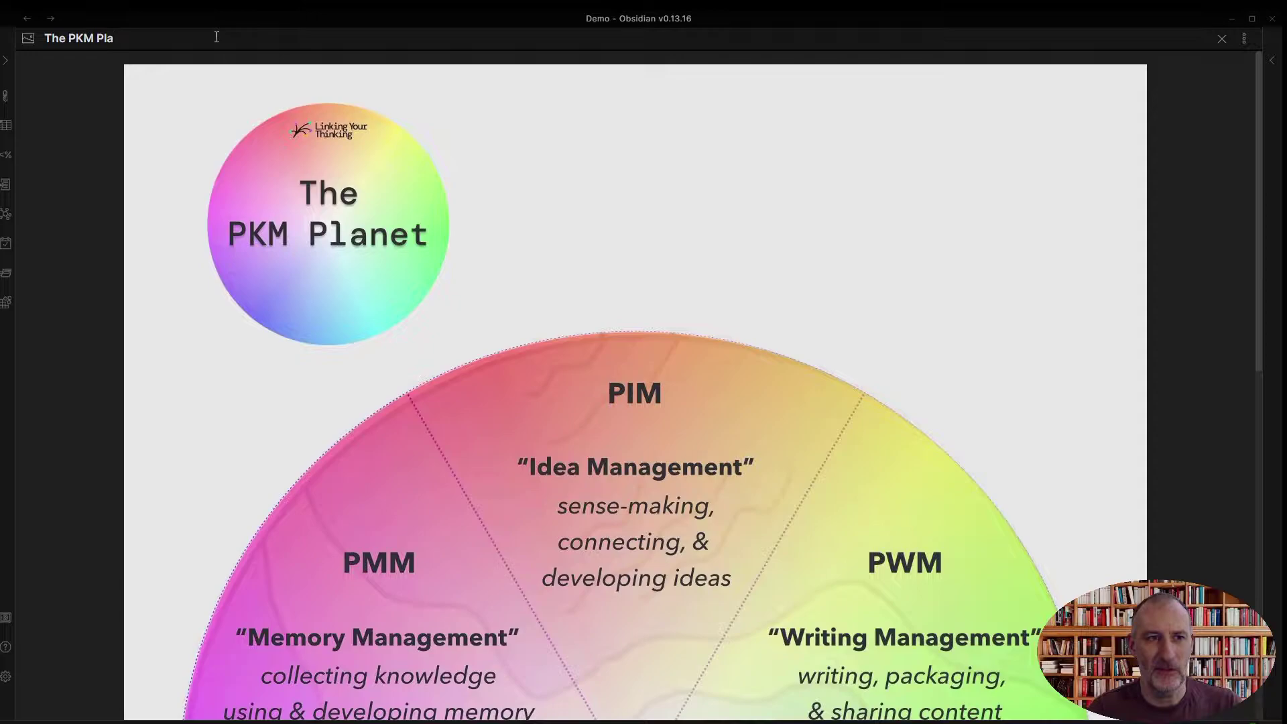
text(n)
key(BackSpace)
key(BackSpace)
text(ane)
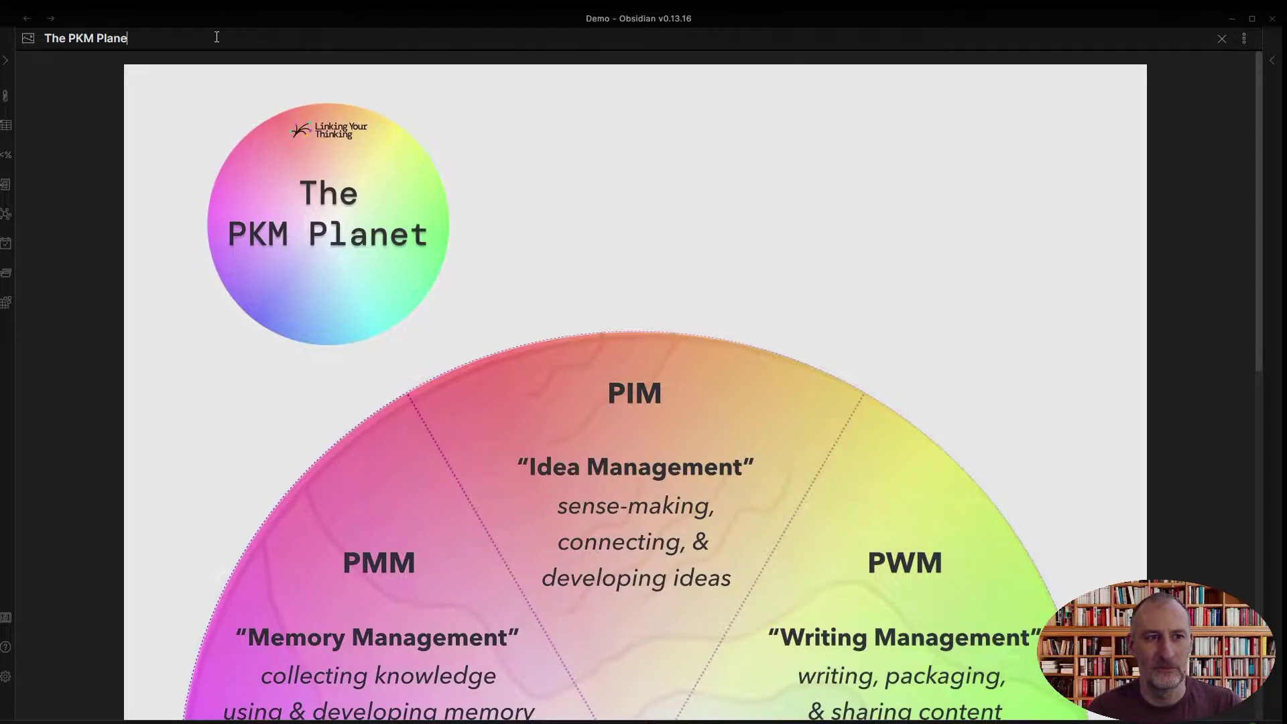
text(t by Nick Milo)
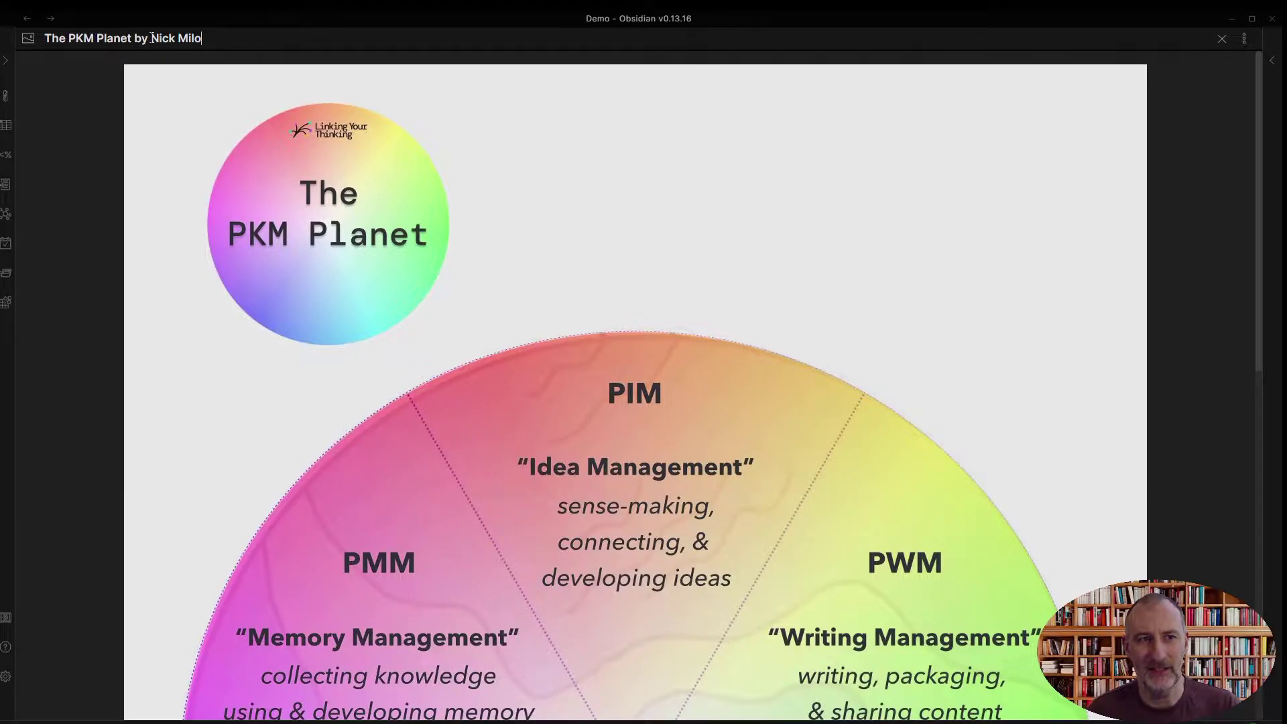
click(27, 24)
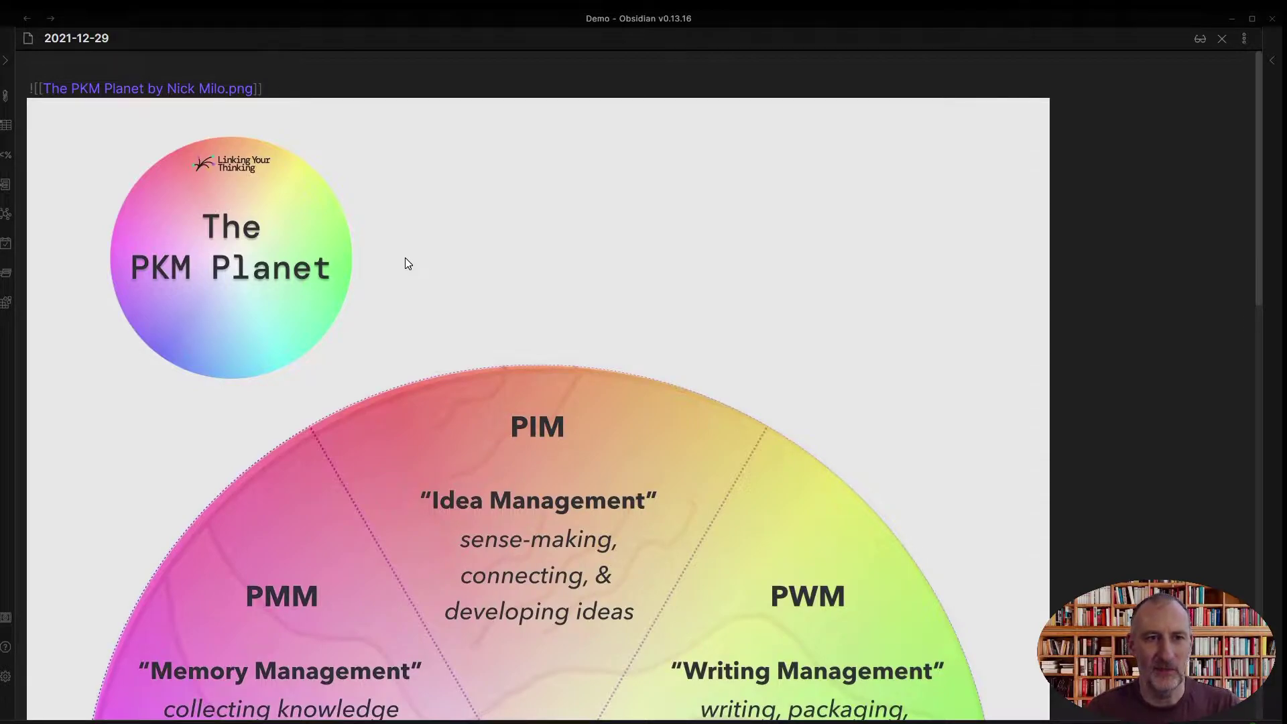
Step: Delete the image embed and search the command palette for 'create a new'
key(ctrl+a)
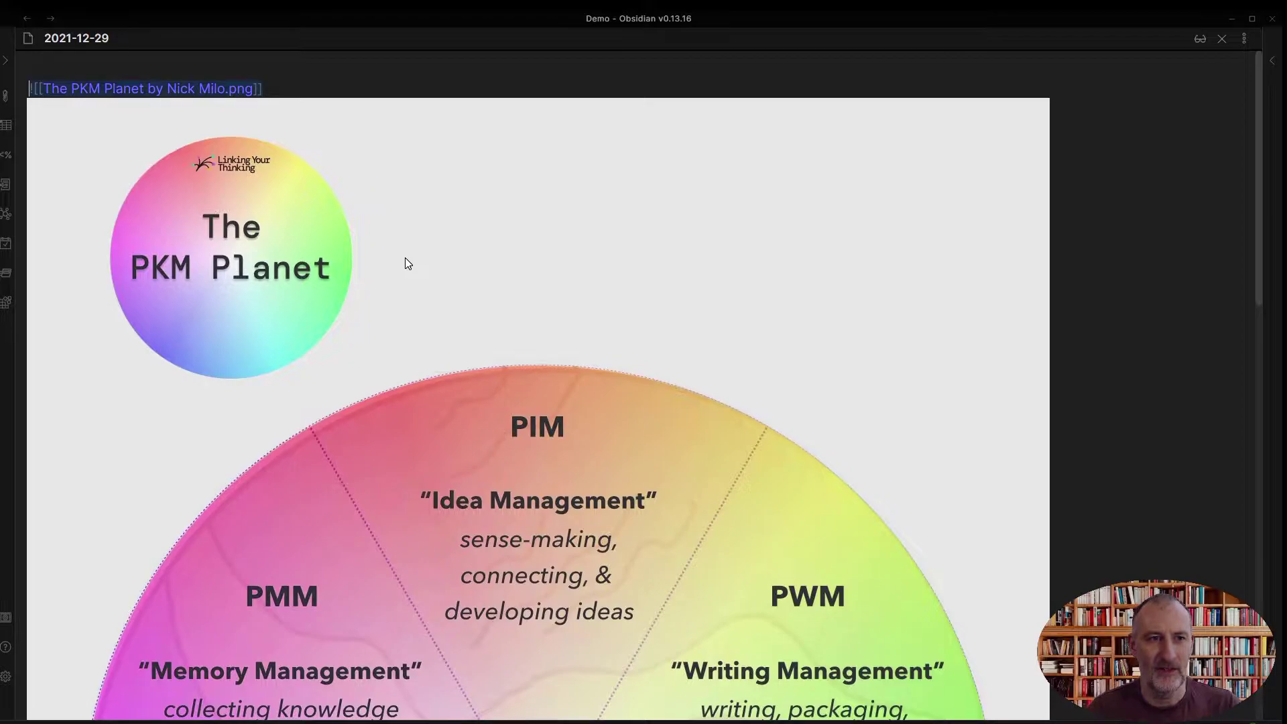
key(BackSpace)
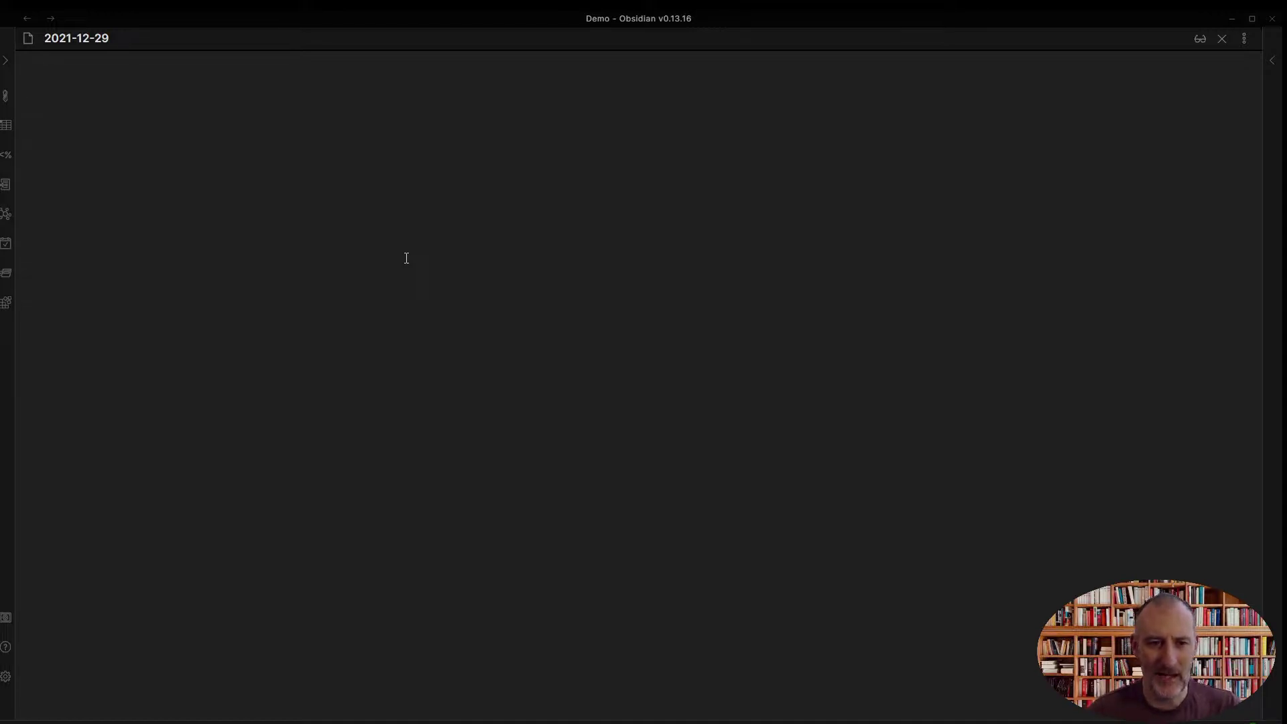
key(ctrl+p)
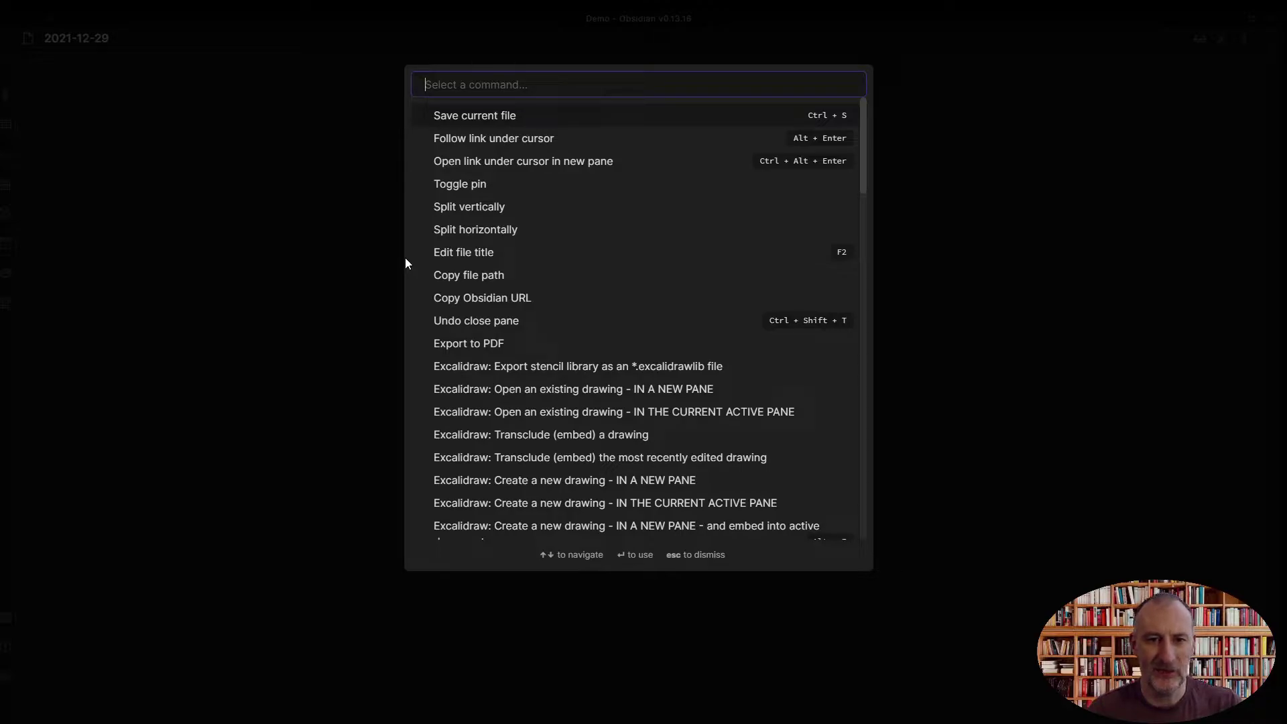
text(c)
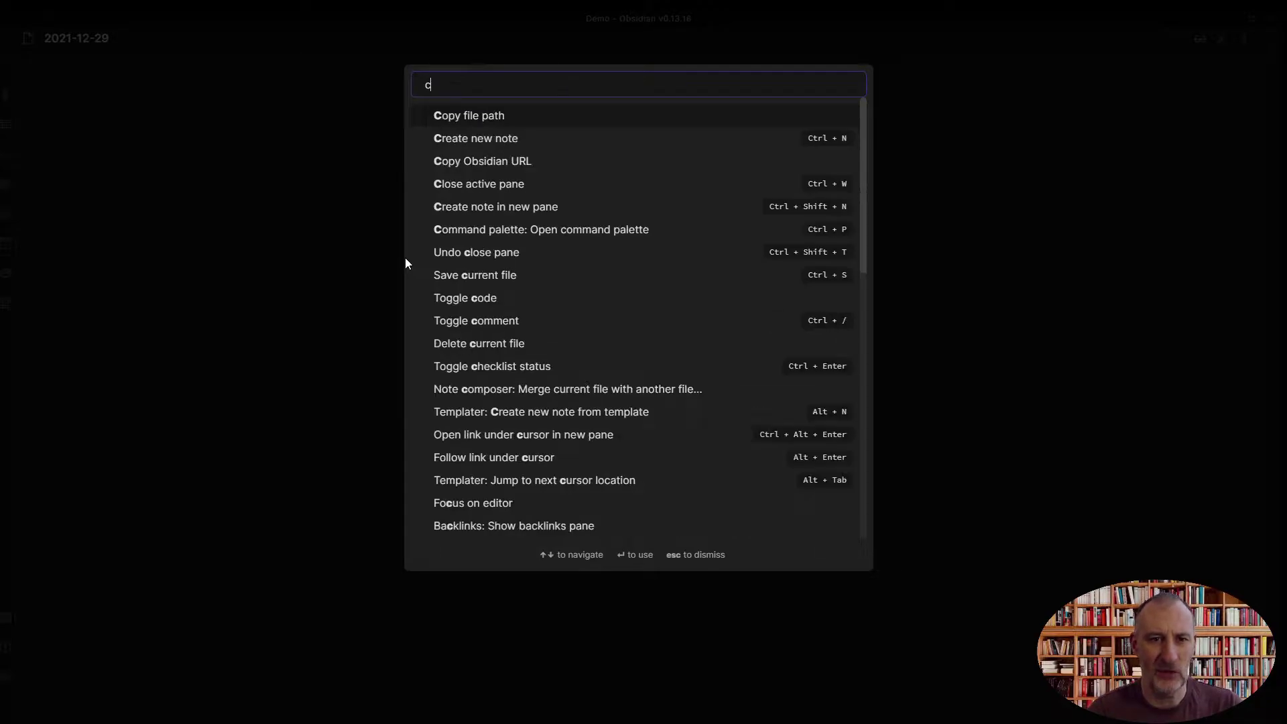
text(reat)
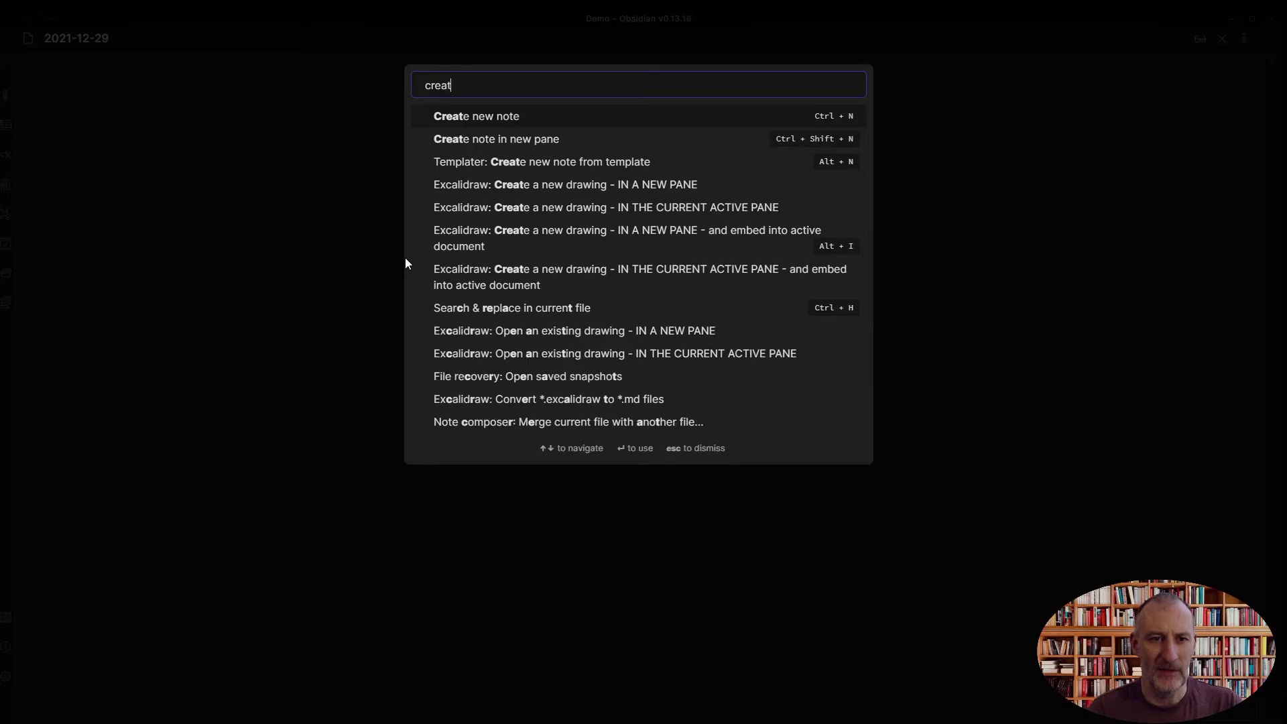
text(e a new)
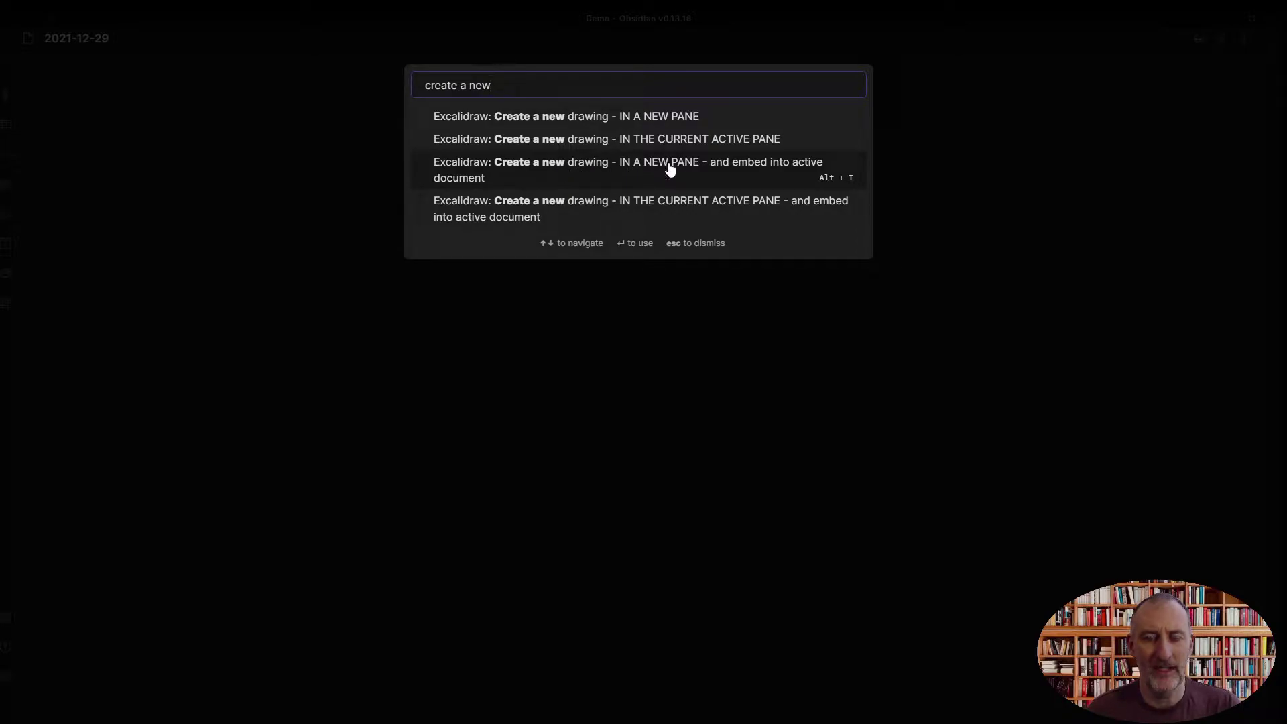
Step: Create a new Excalidraw drawing embedded in the note and rename it 'The PKM Planet'
click(806, 171)
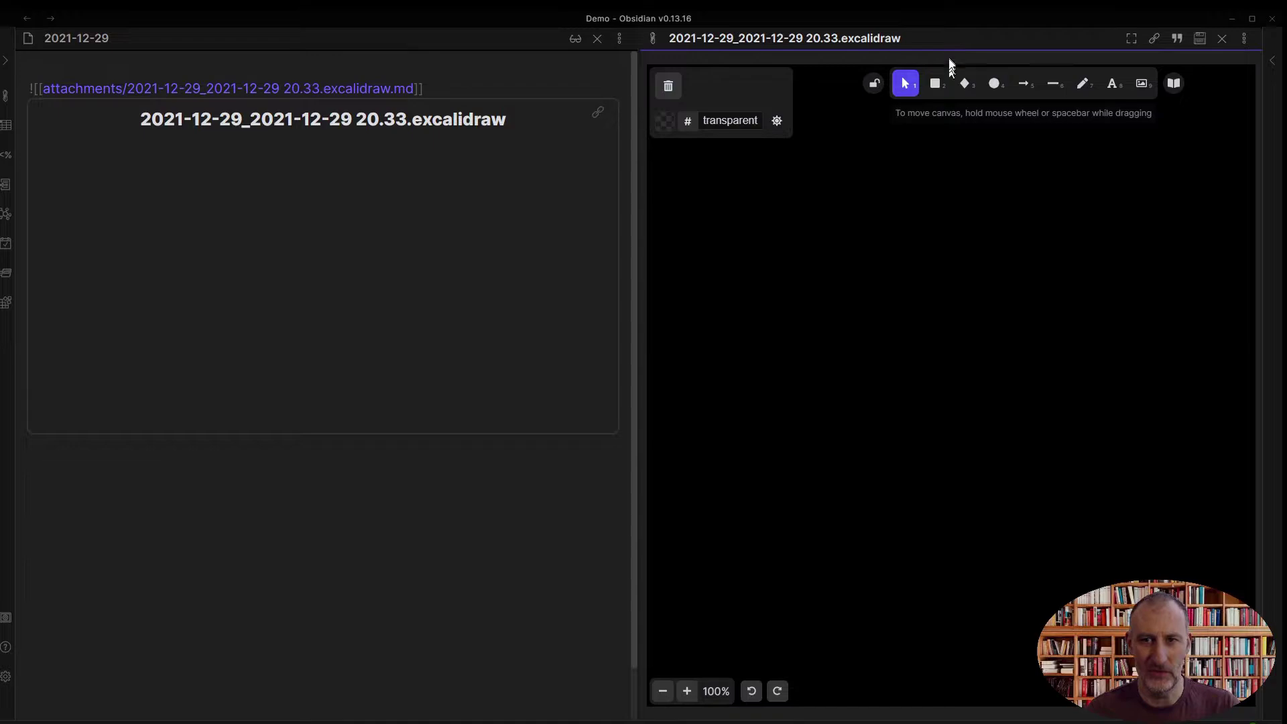
drag(905, 39, 668, 38)
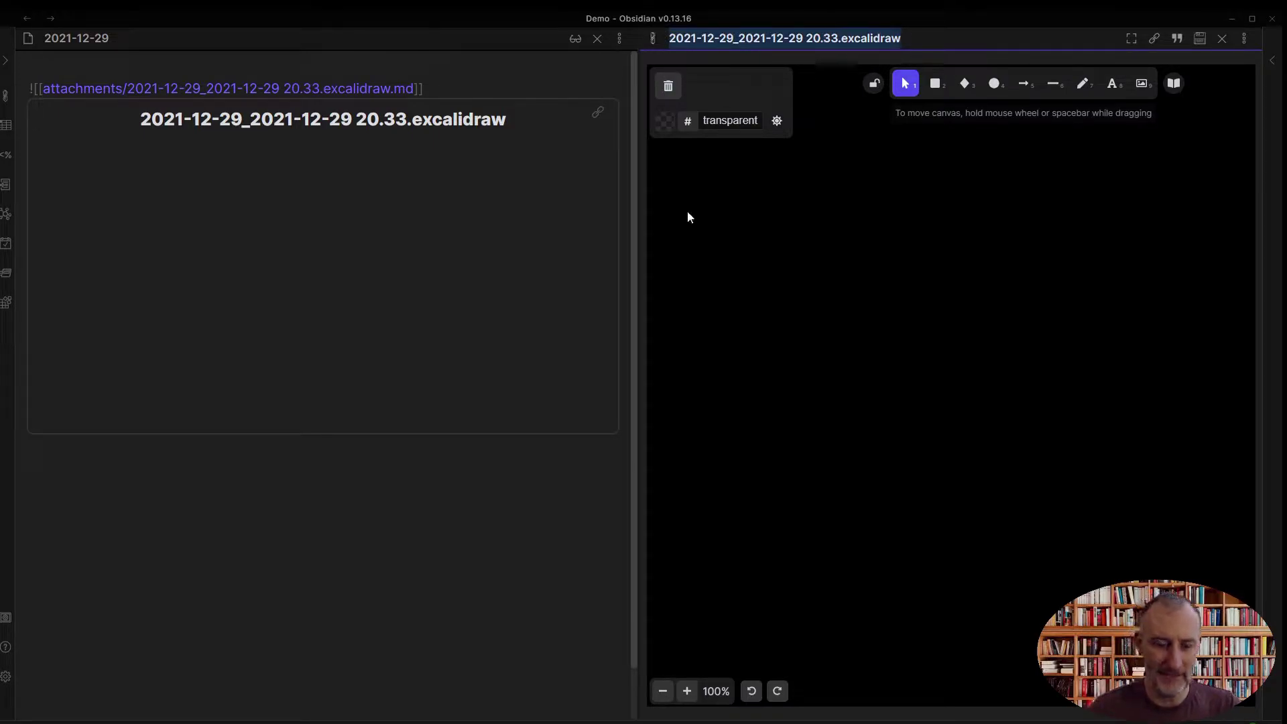
text(The PKM )
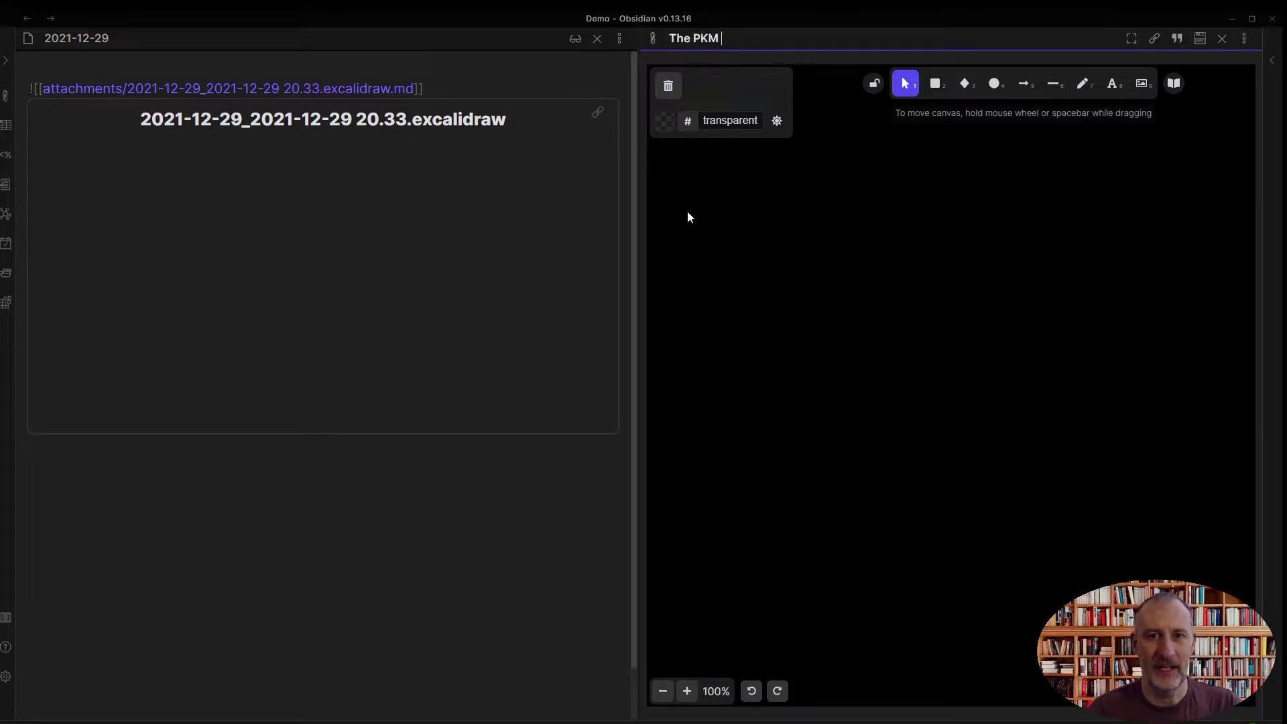
text(Plan)
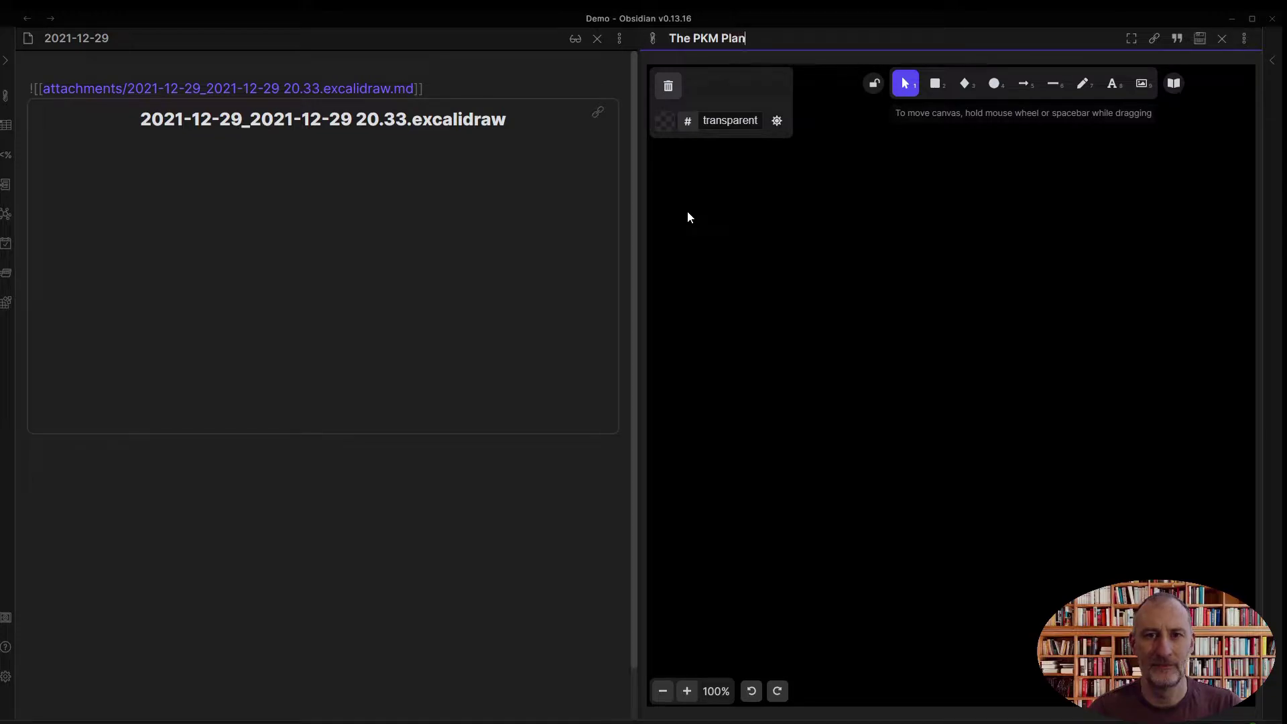
text(et)
click(473, 569)
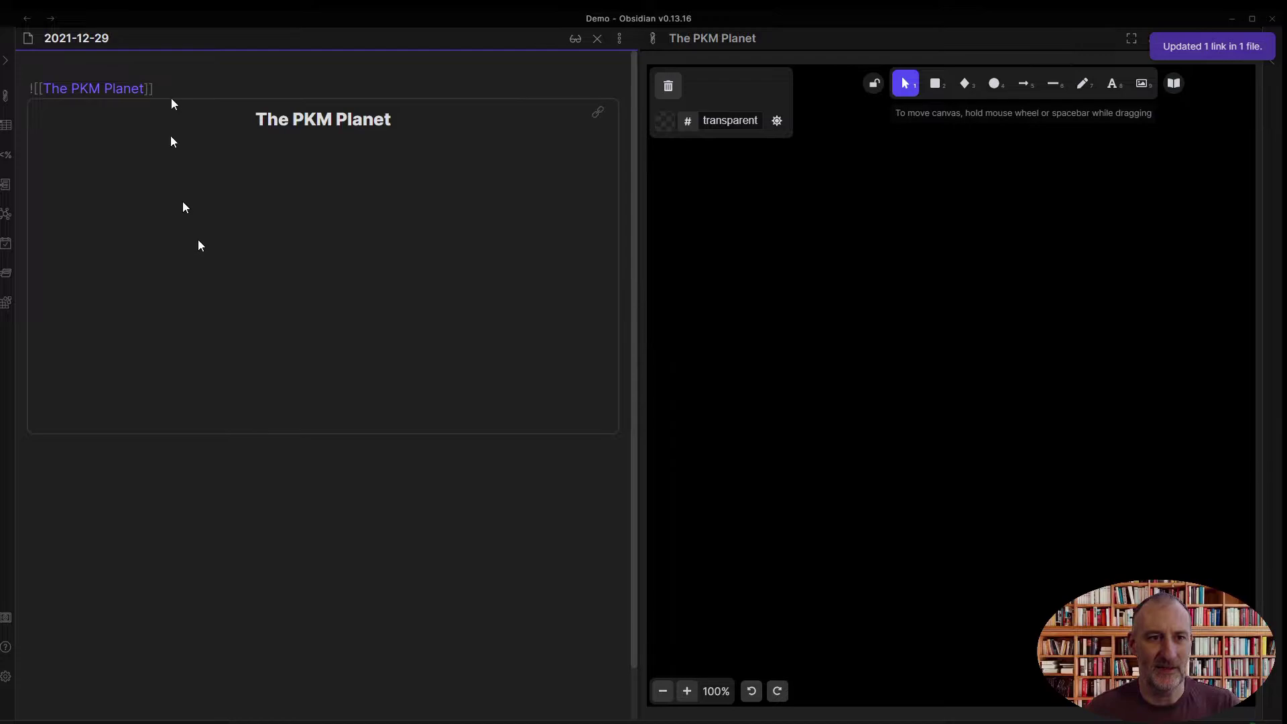
click(1044, 297)
Step: Paste the PKM Planet image onto the canvas and preview the note's drawing embed
key(ctrl+v)
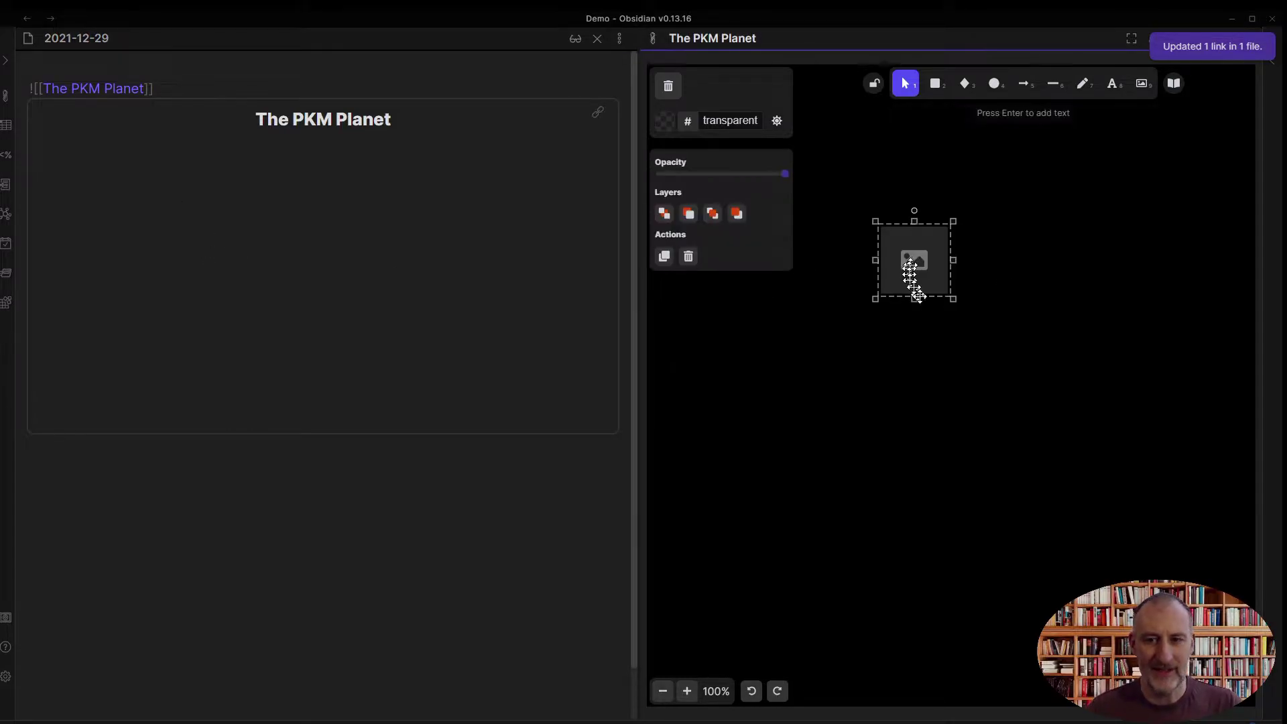
click(331, 565)
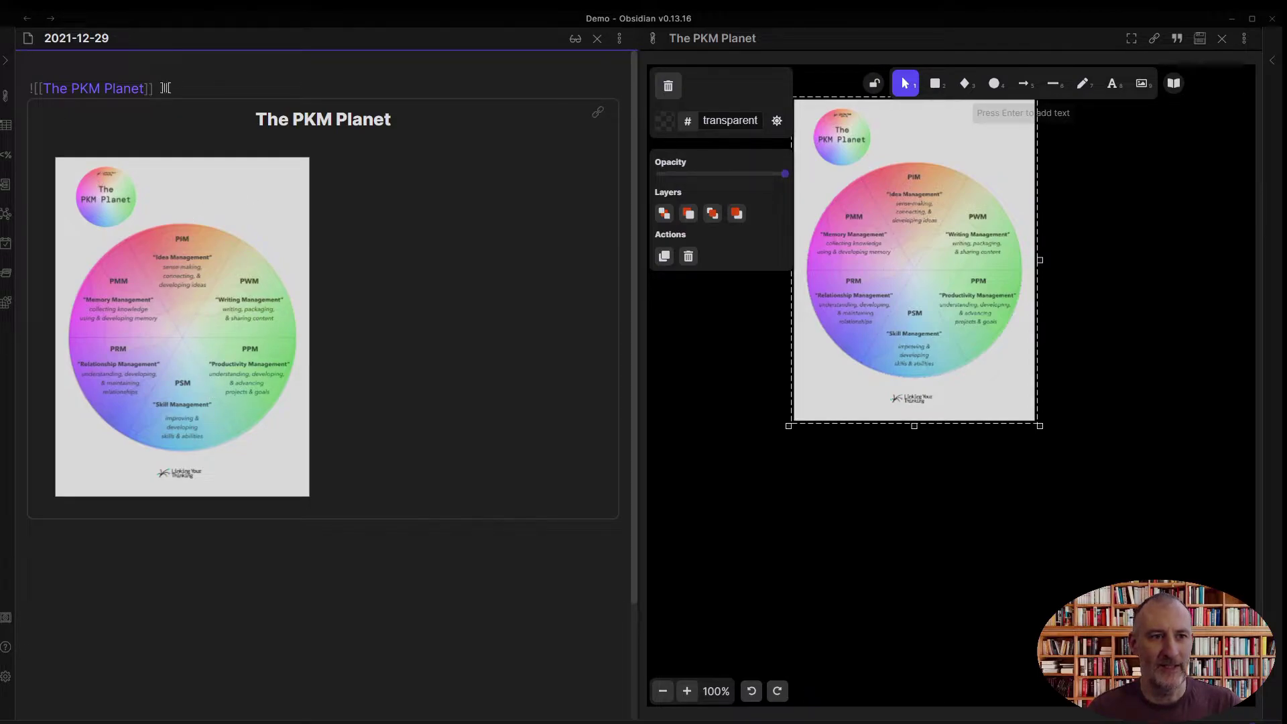
click(575, 41)
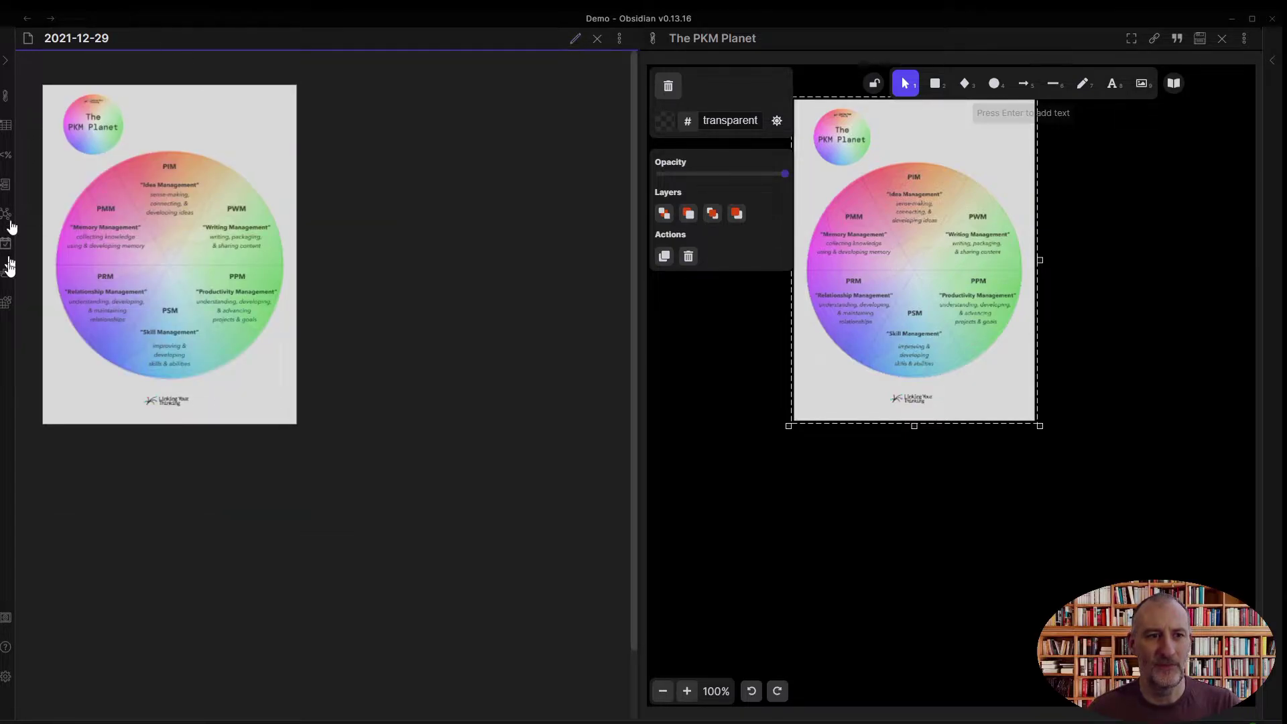
click(576, 38)
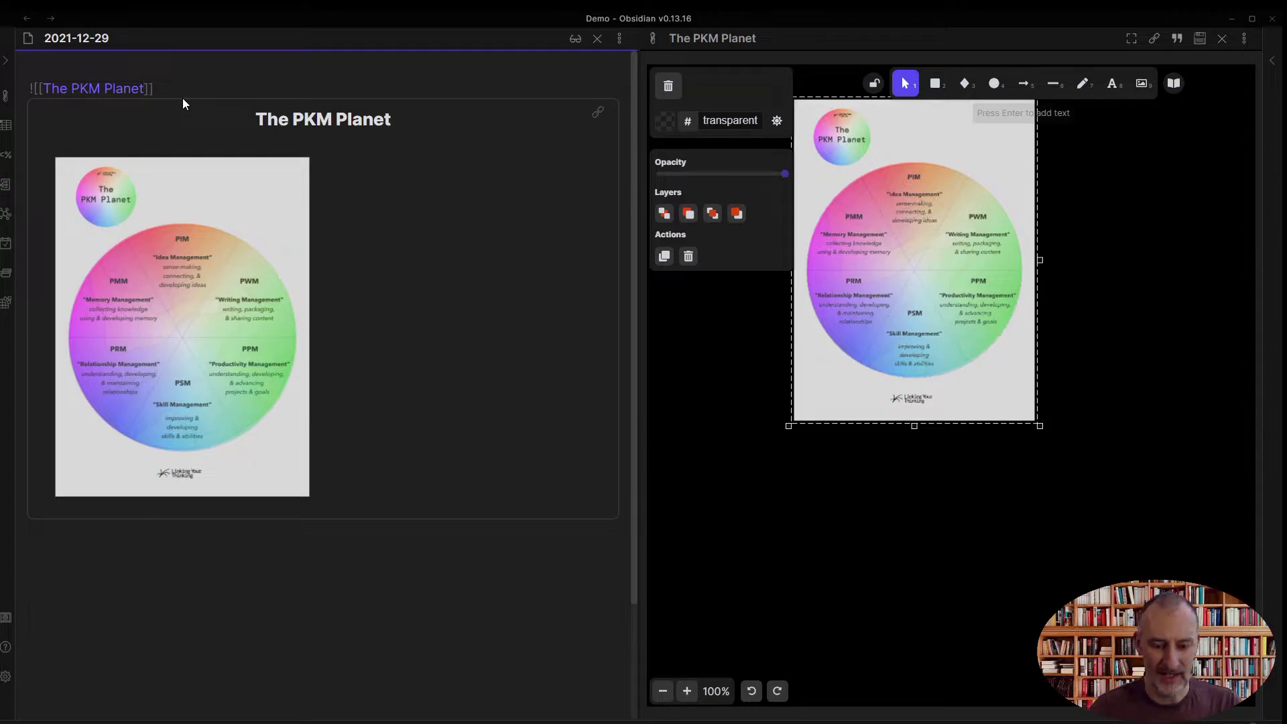
Step: Set the drawing embed width to 1000, check it in preview, and move the image down-right
text(|1)
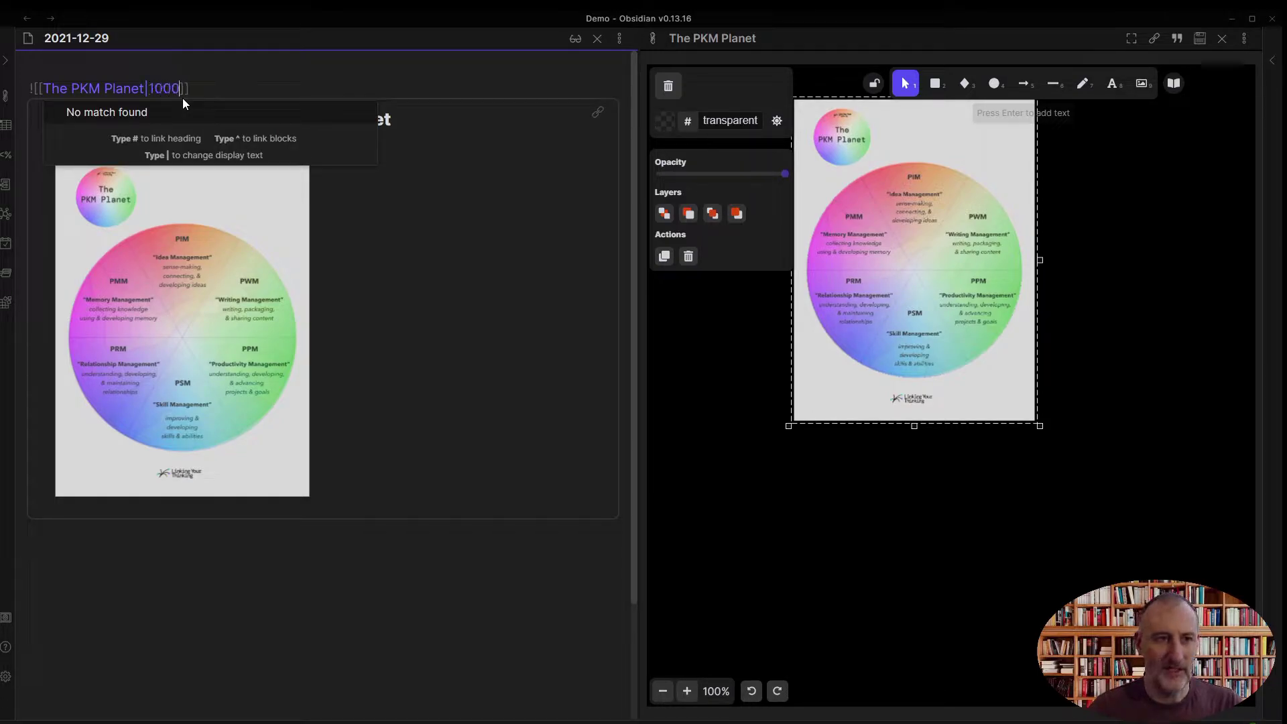
text(000)
double_click(158, 89)
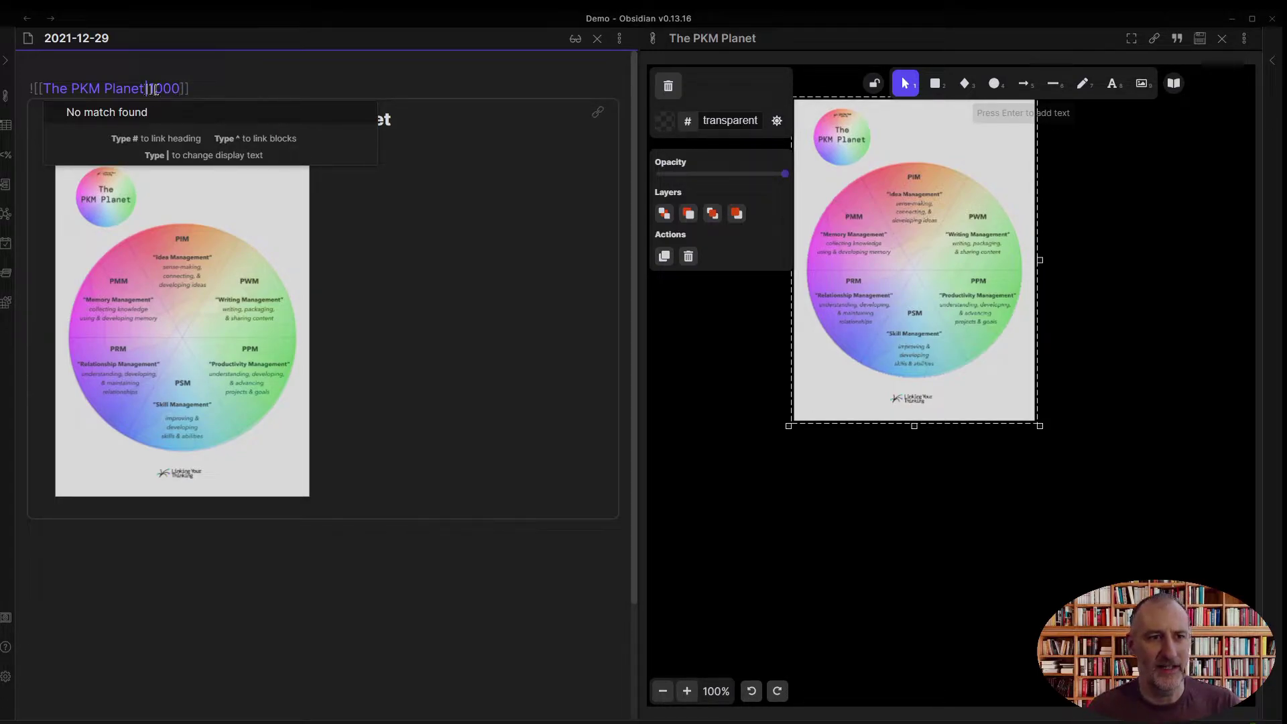
key(End)
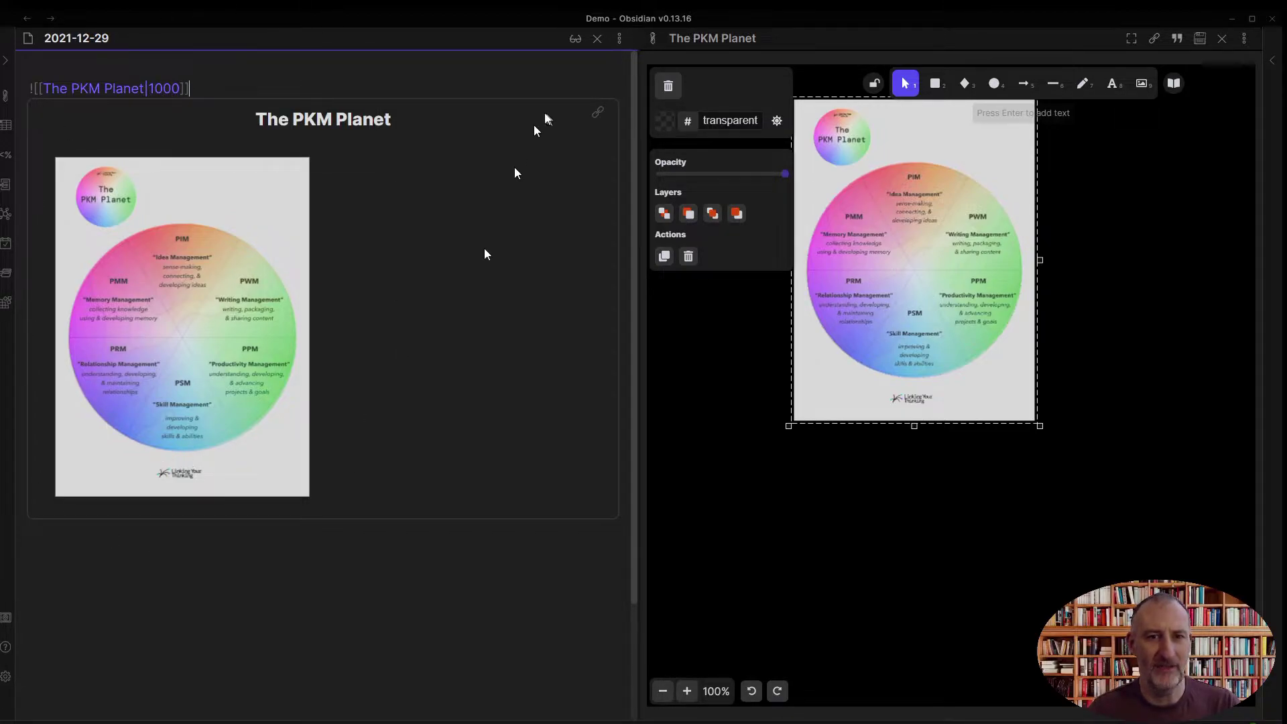
click(575, 38)
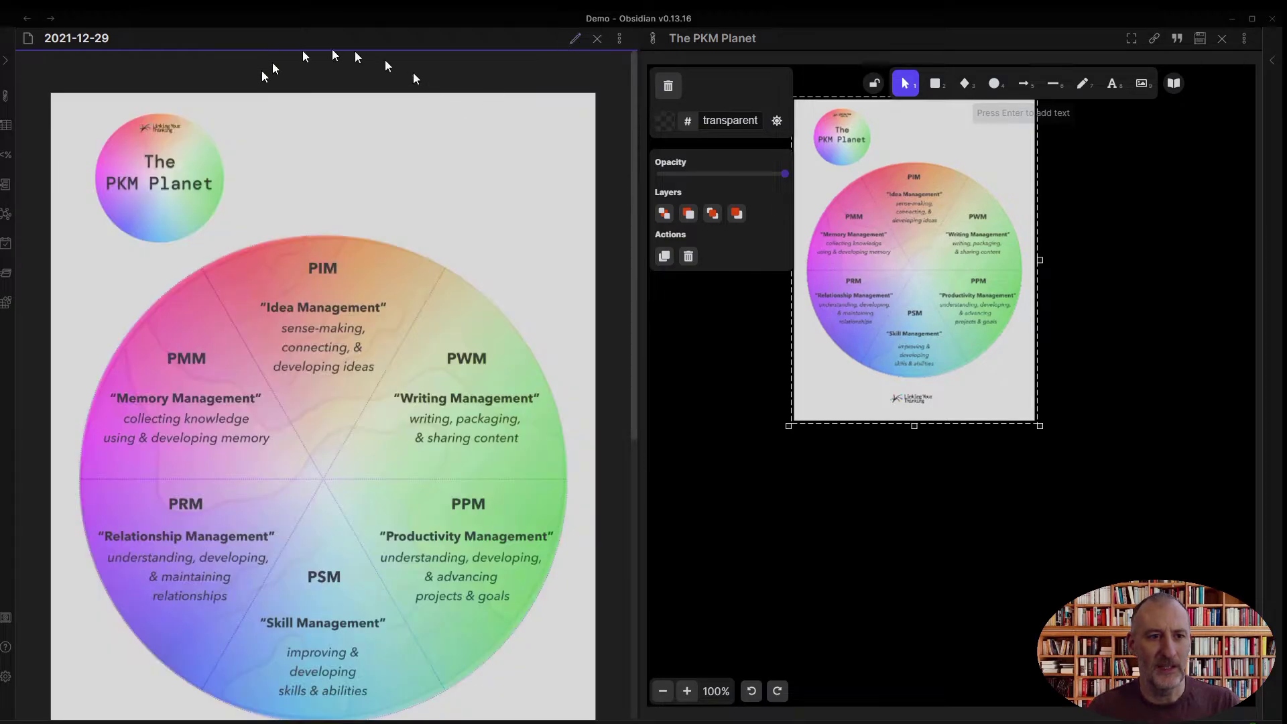
scroll(268, 348, down, 4)
scroll(362, 462, up, 5)
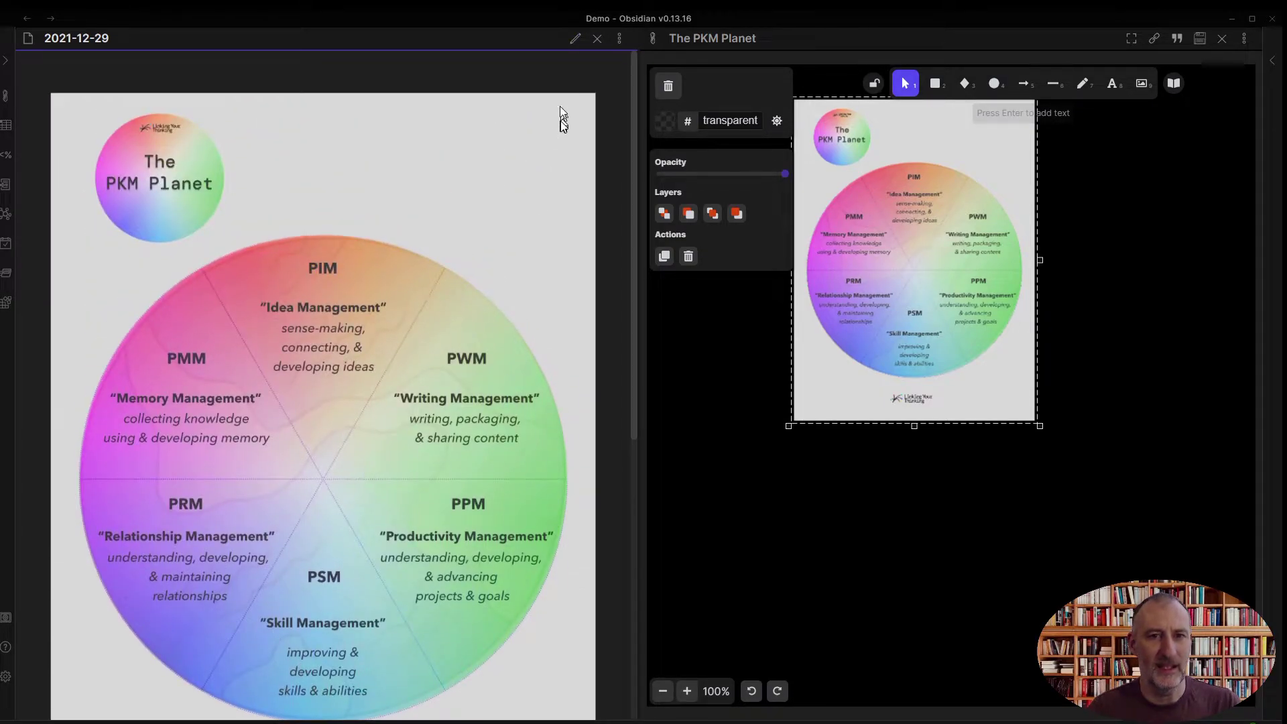
click(574, 39)
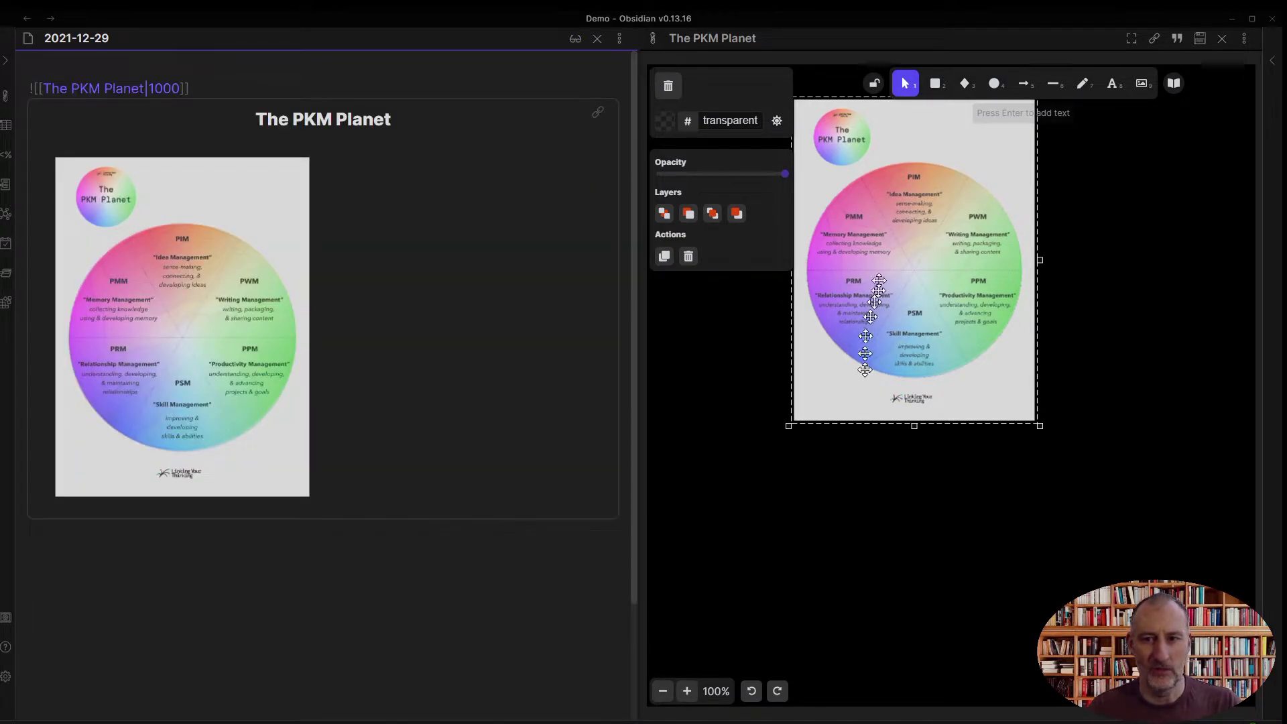
drag(871, 295, 898, 340)
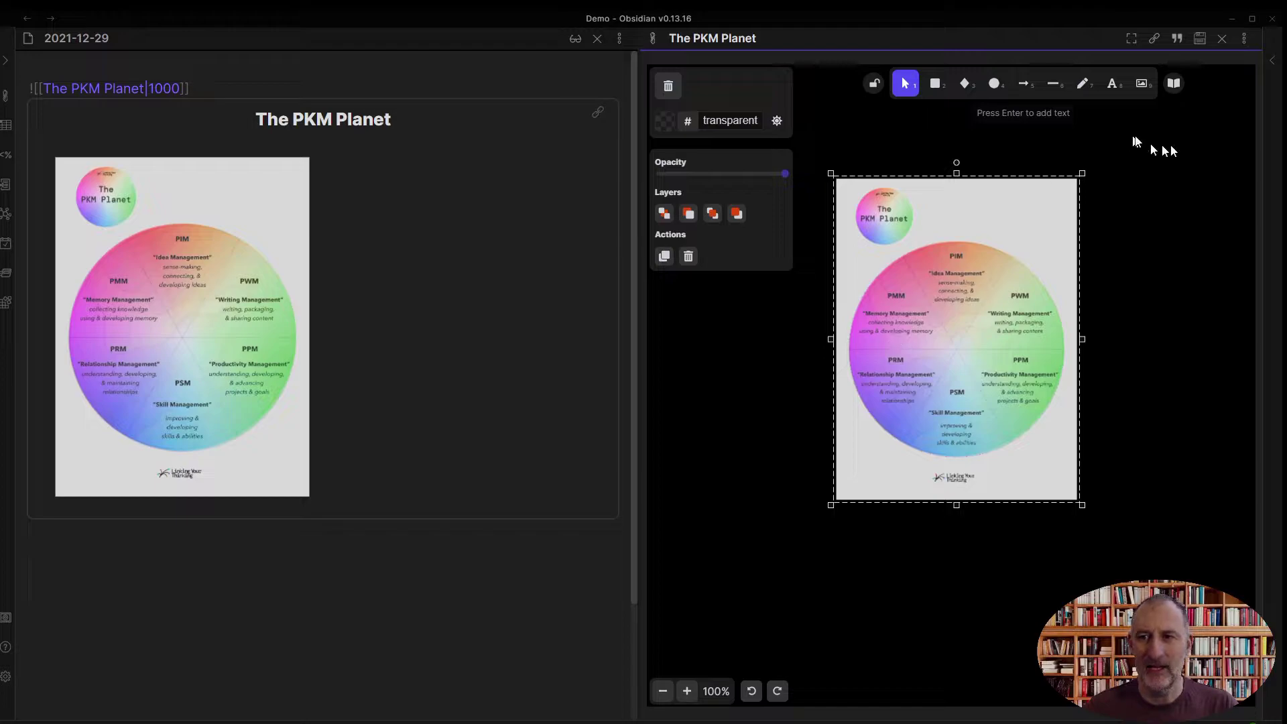
Step: Split the drawing pane vertically and open the left copy as Markdown
click(1185, 218)
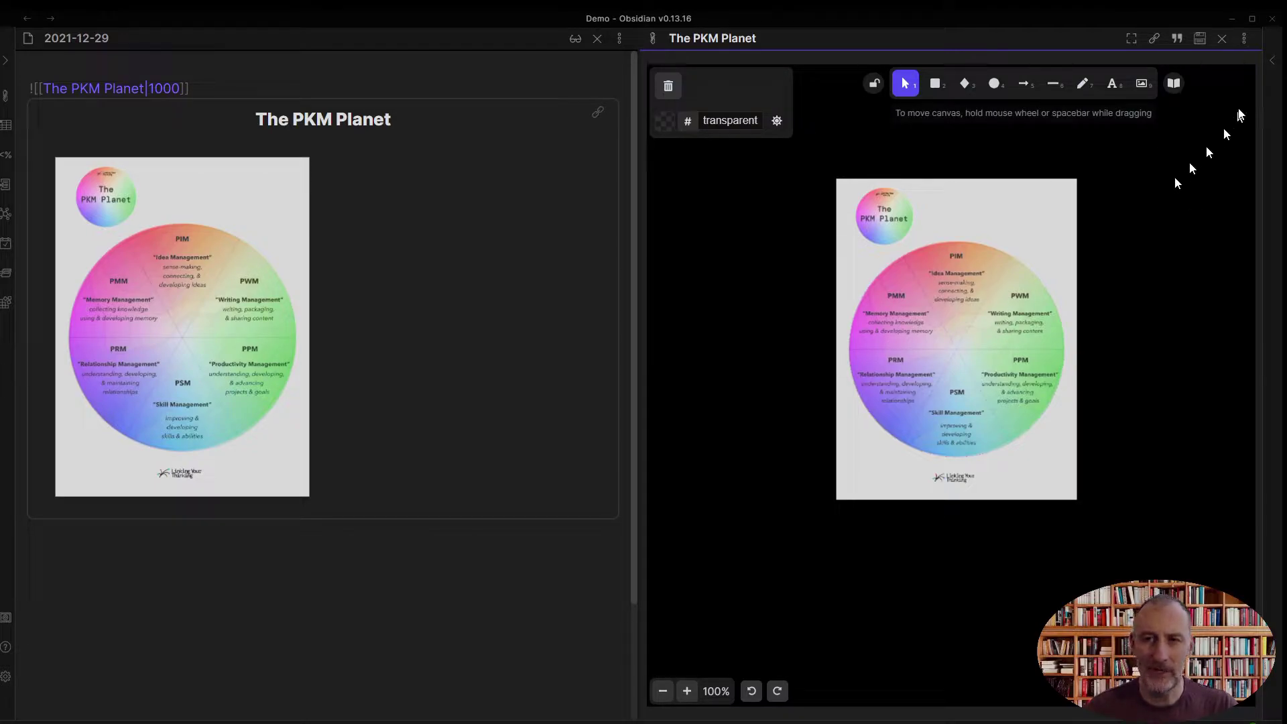
click(1244, 39)
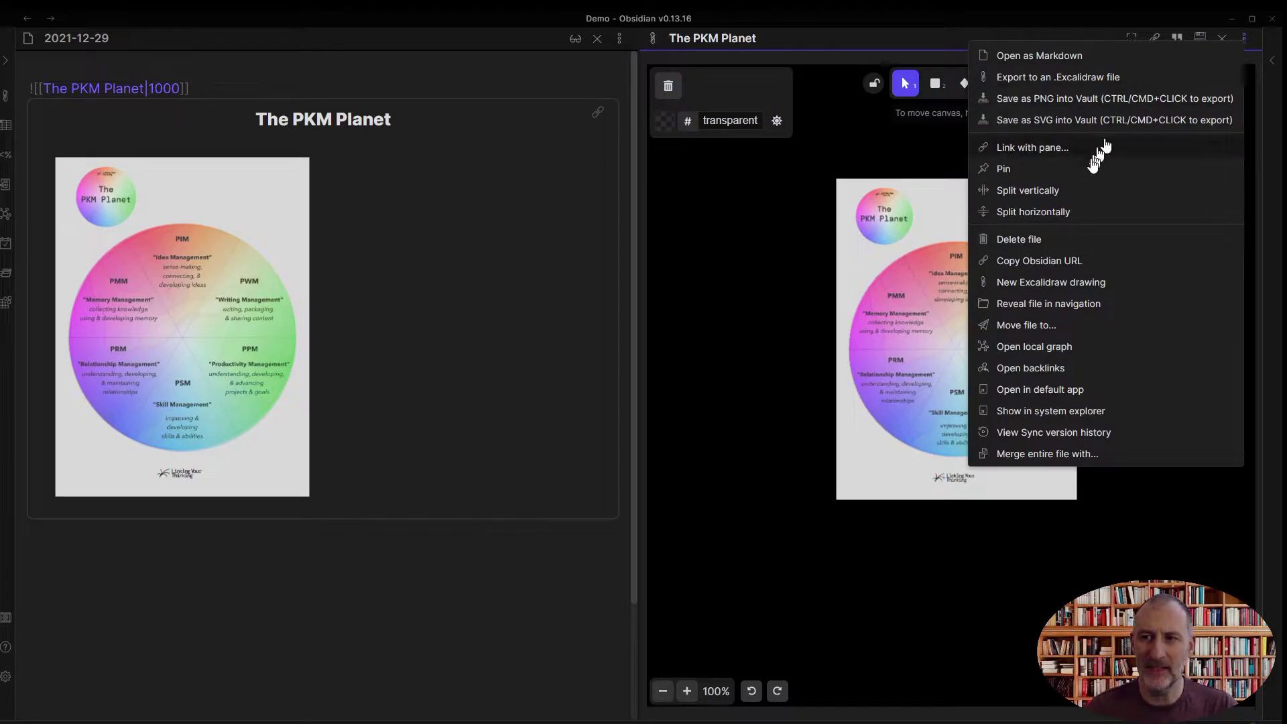
click(1077, 191)
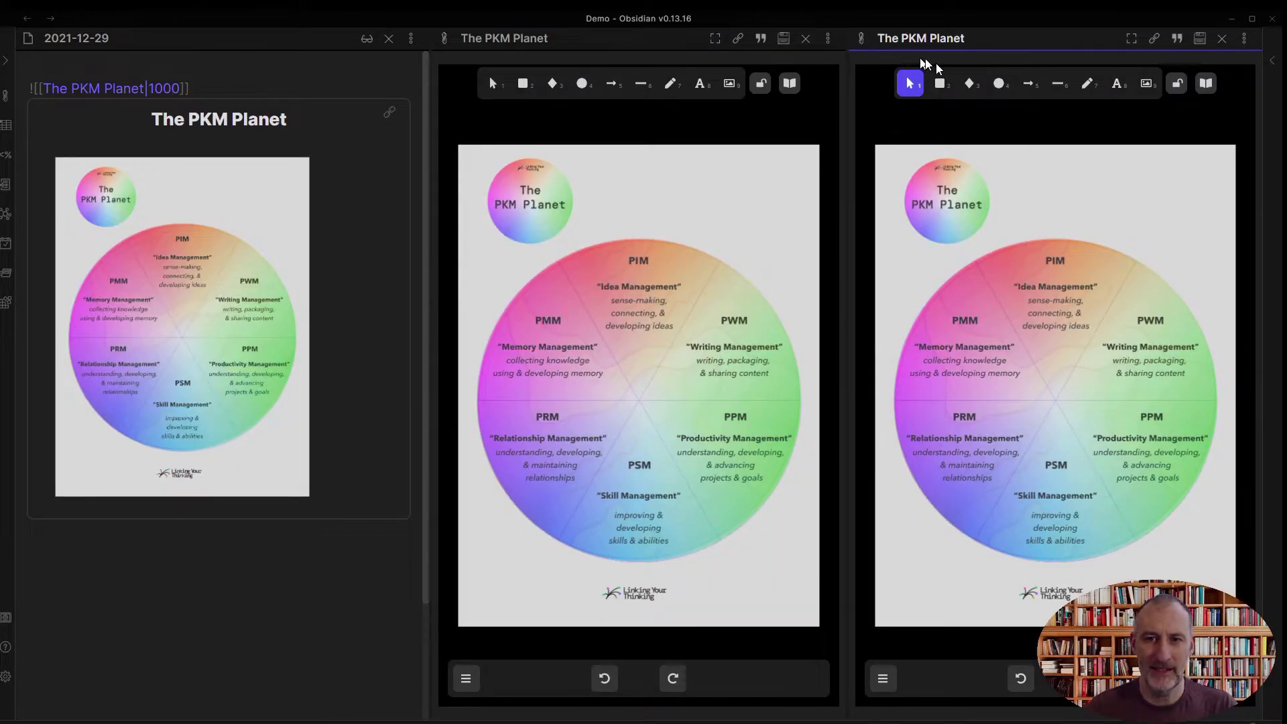
click(829, 40)
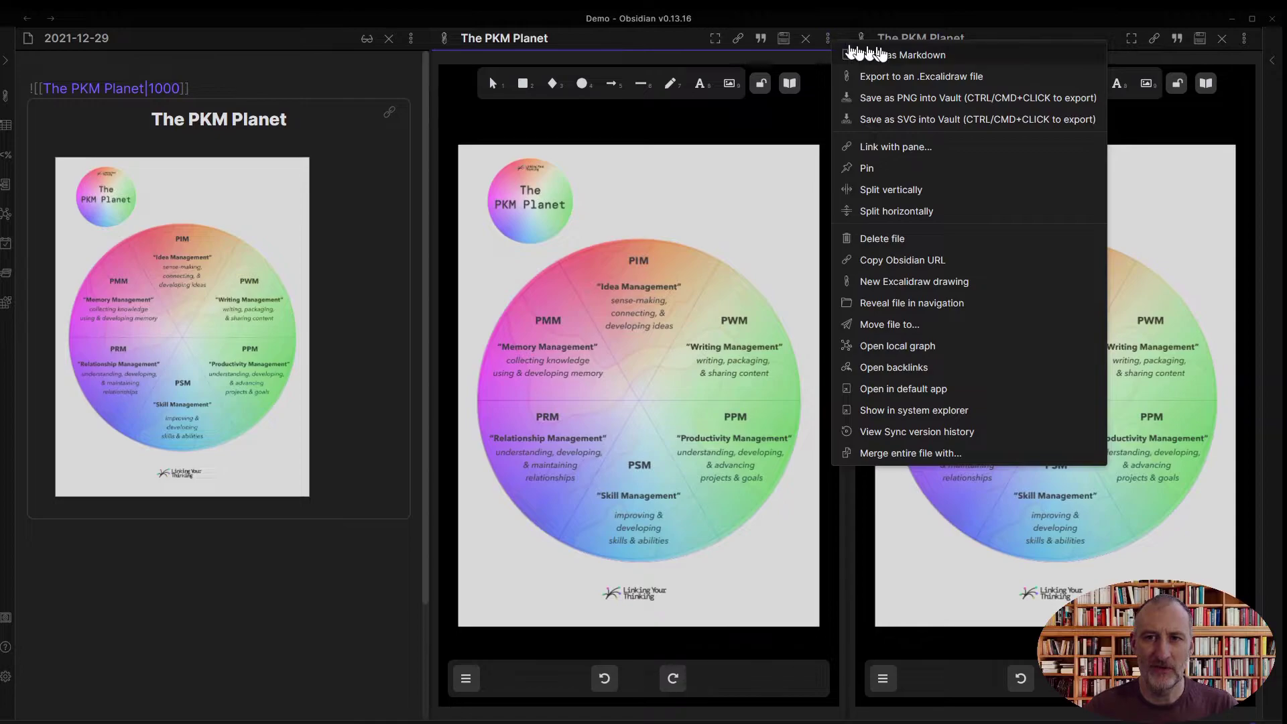
click(928, 56)
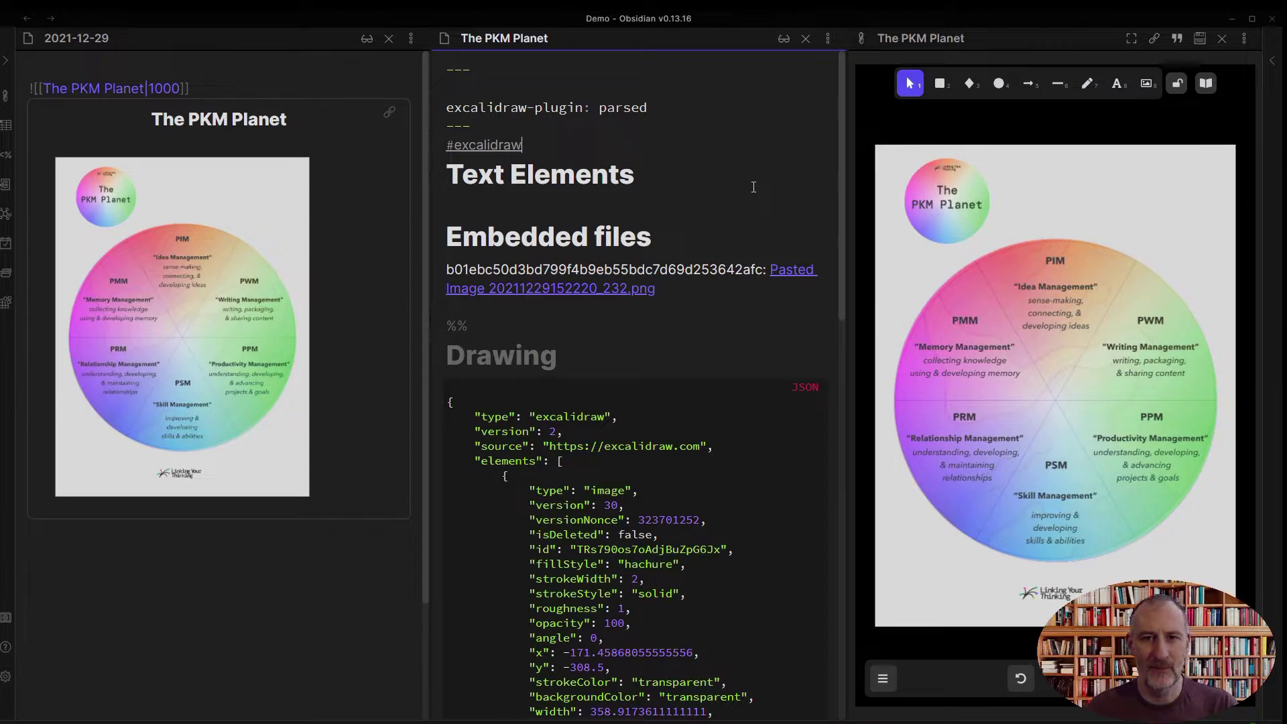
Step: Add a blank line above the Text Elements heading, keeping the #excalidraw tag line intact
key(Right)
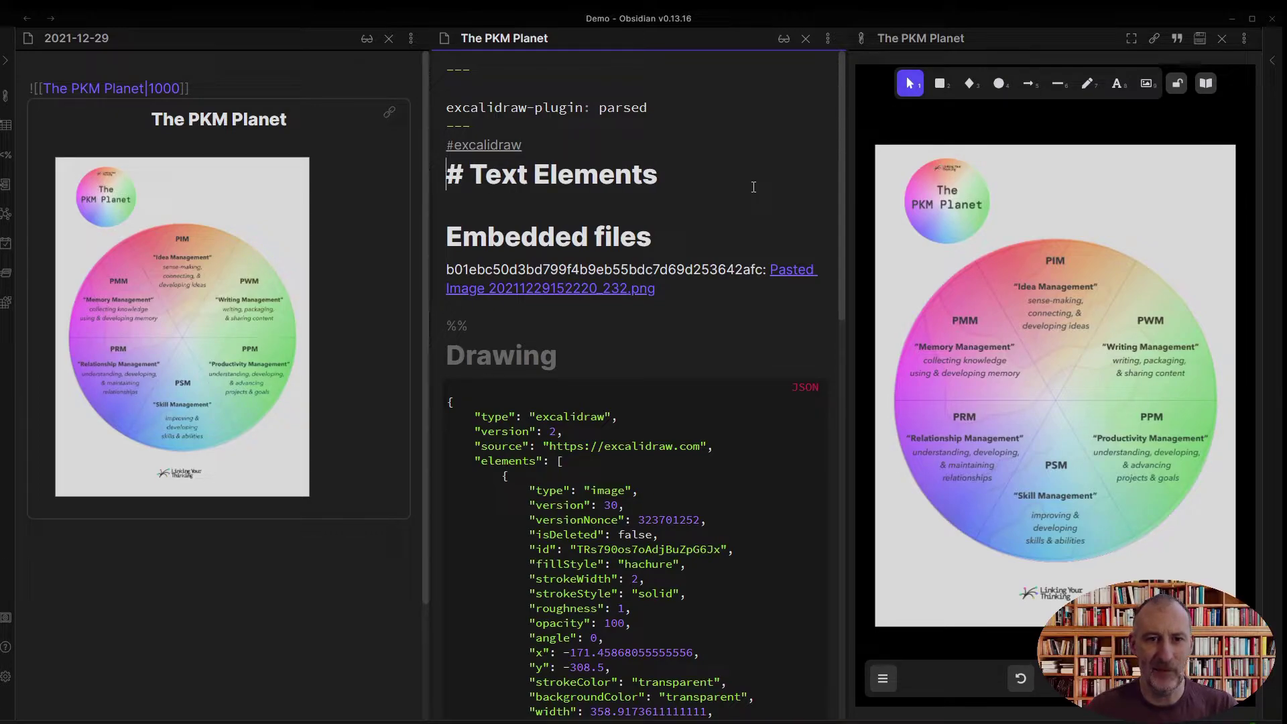
key(Return)
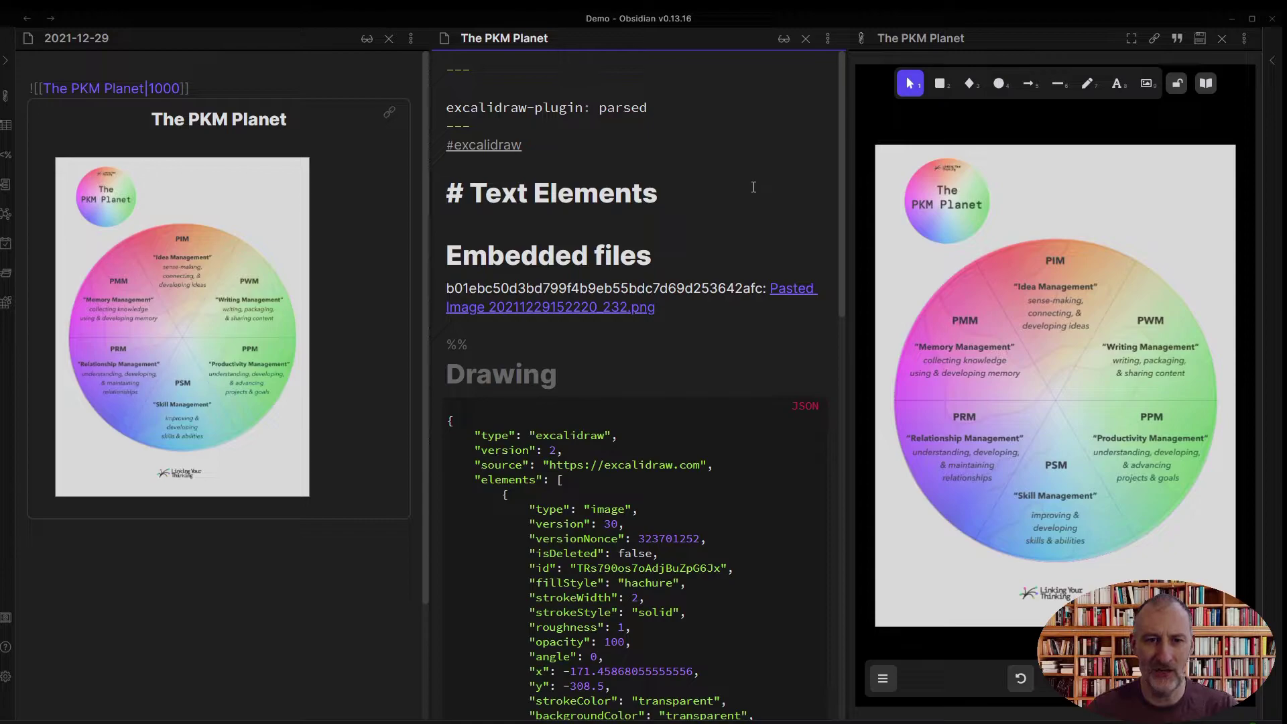
key(Up)
key(Up)
key(Up)
key(Up)
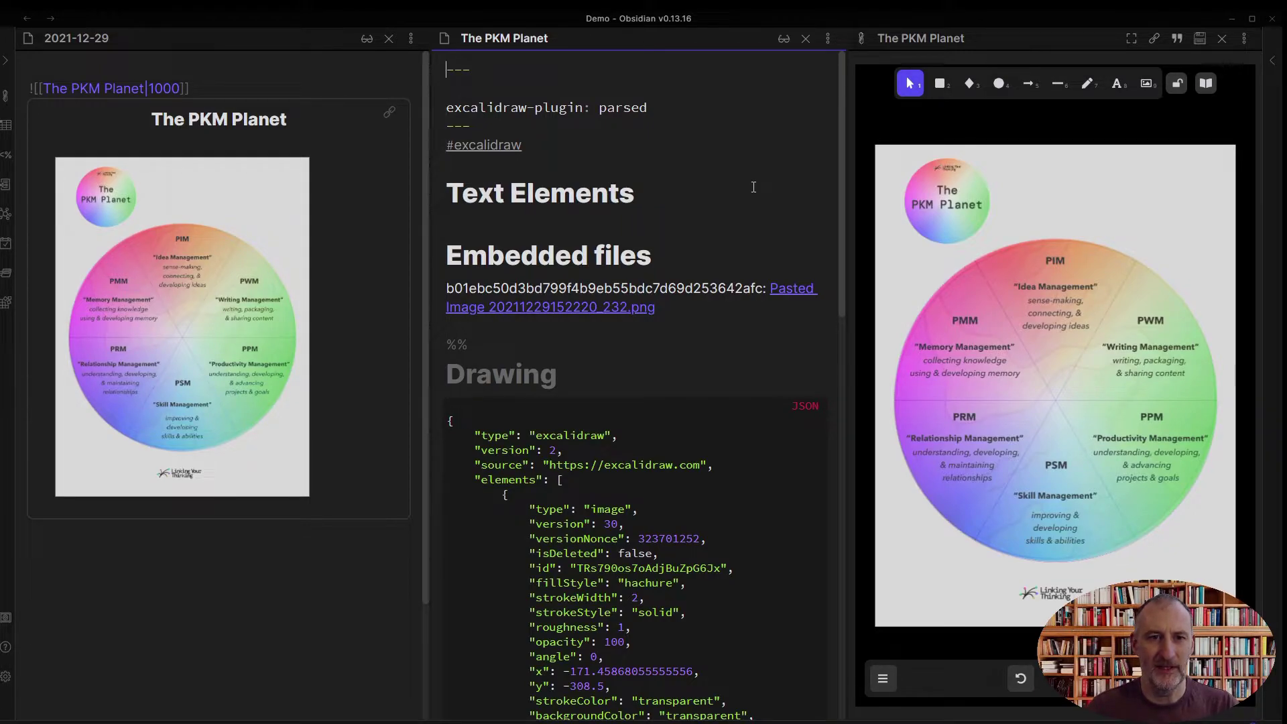
key(shift+Down)
key(shift+Down)
key(shift+Down)
key(shift+Down)
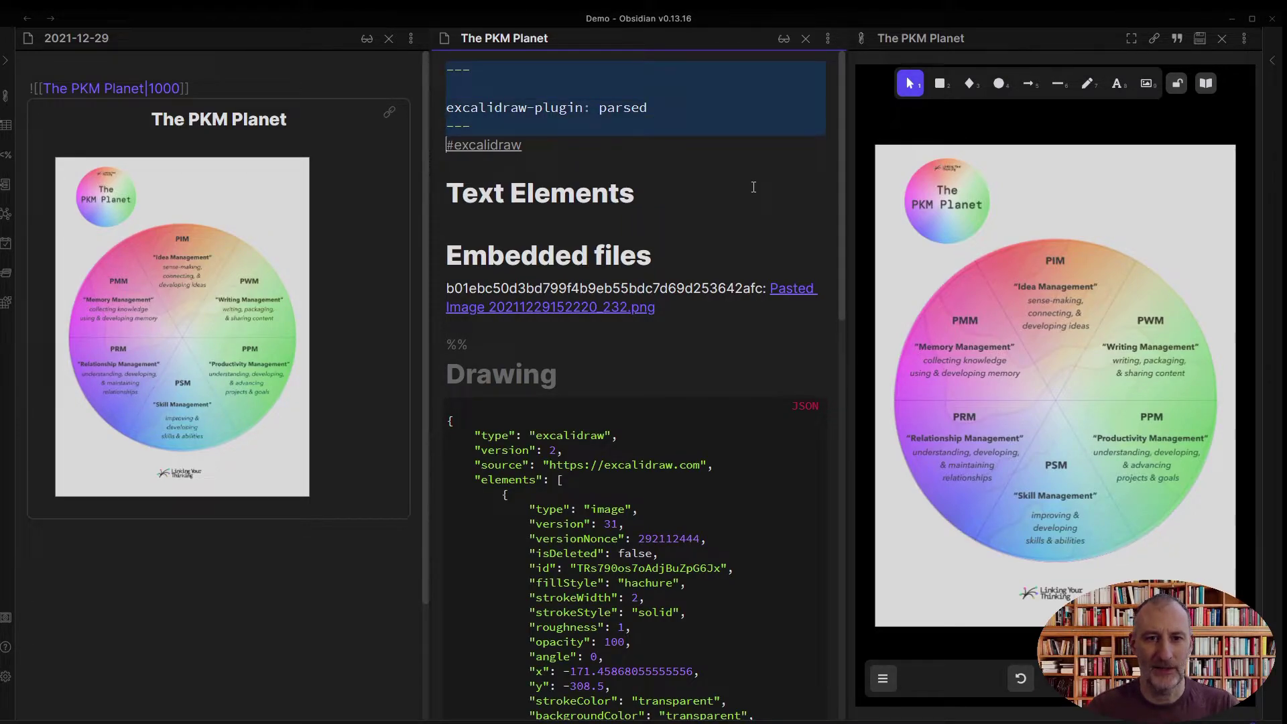
key(Down)
key(Down)
key(Up)
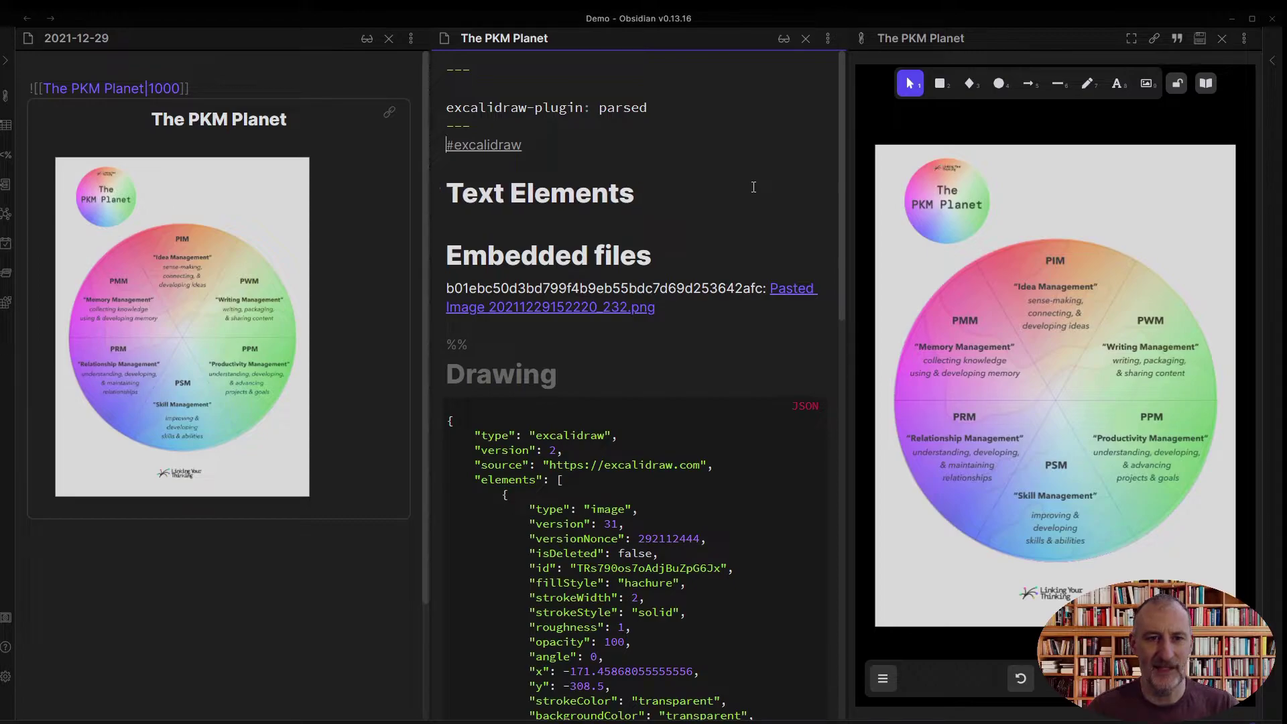
key(shift+Down)
key(shift+Down)
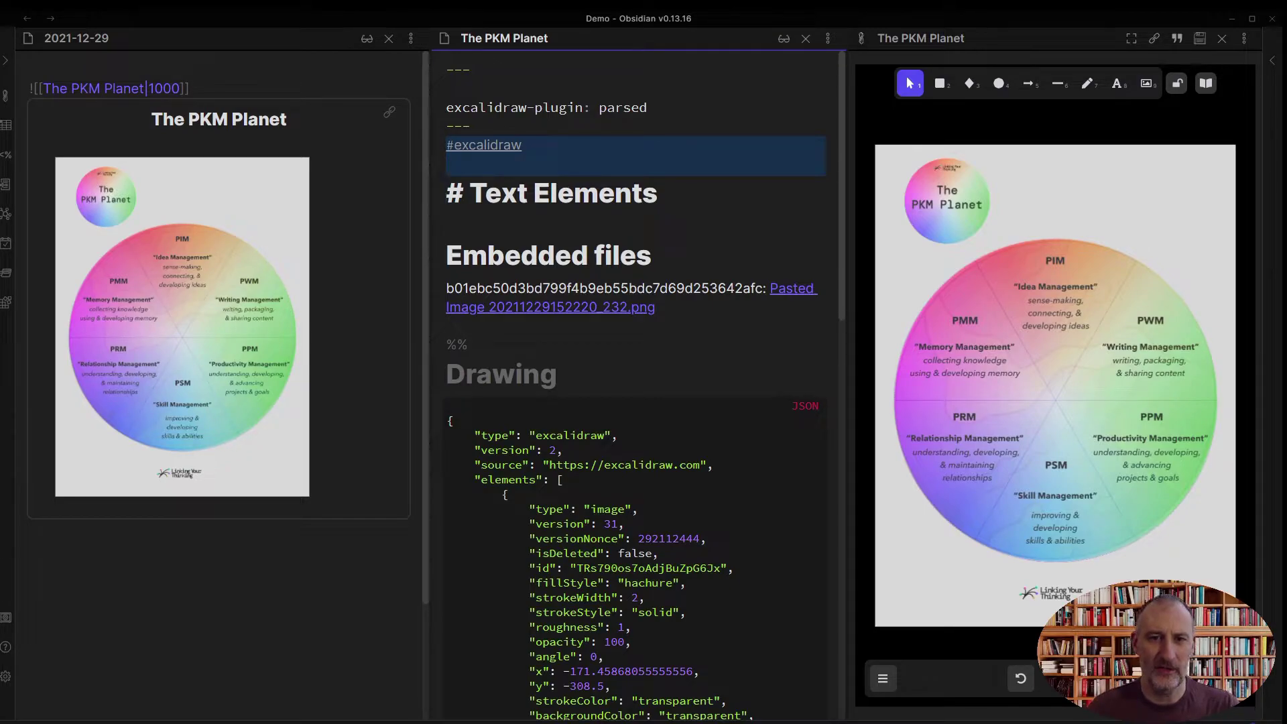
key(BackSpace)
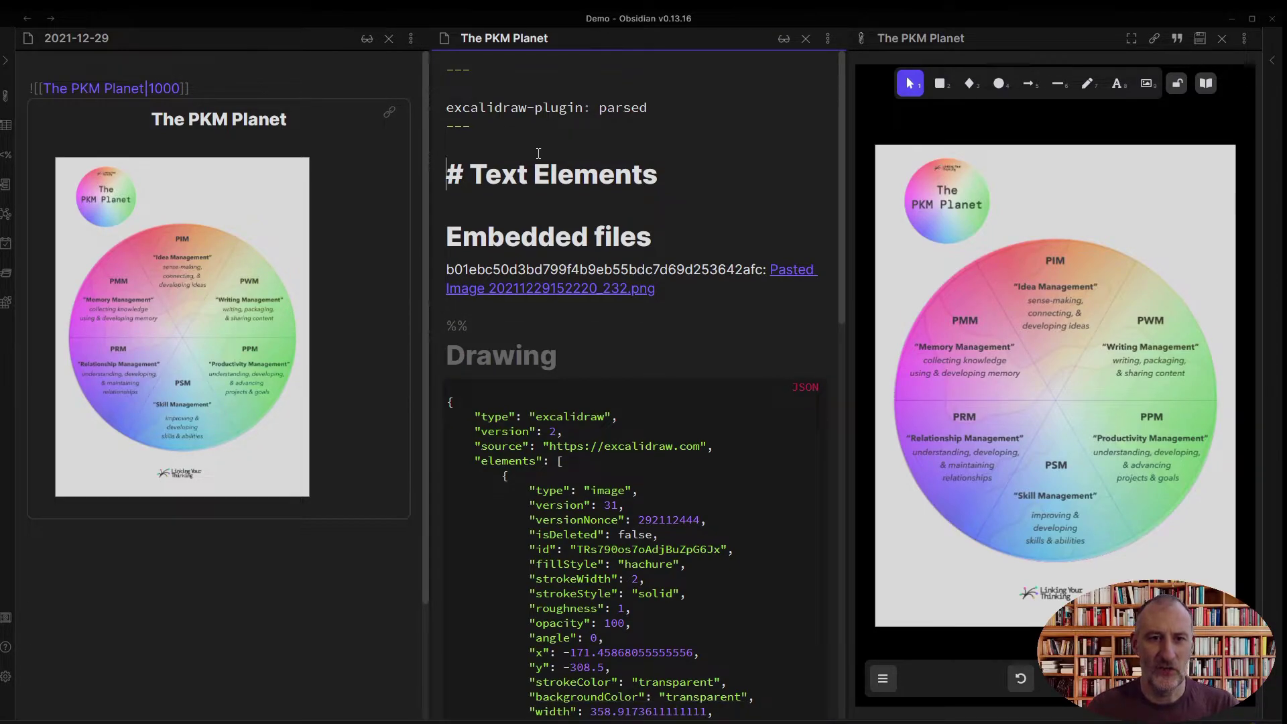
key(ctrl+z)
key(Right)
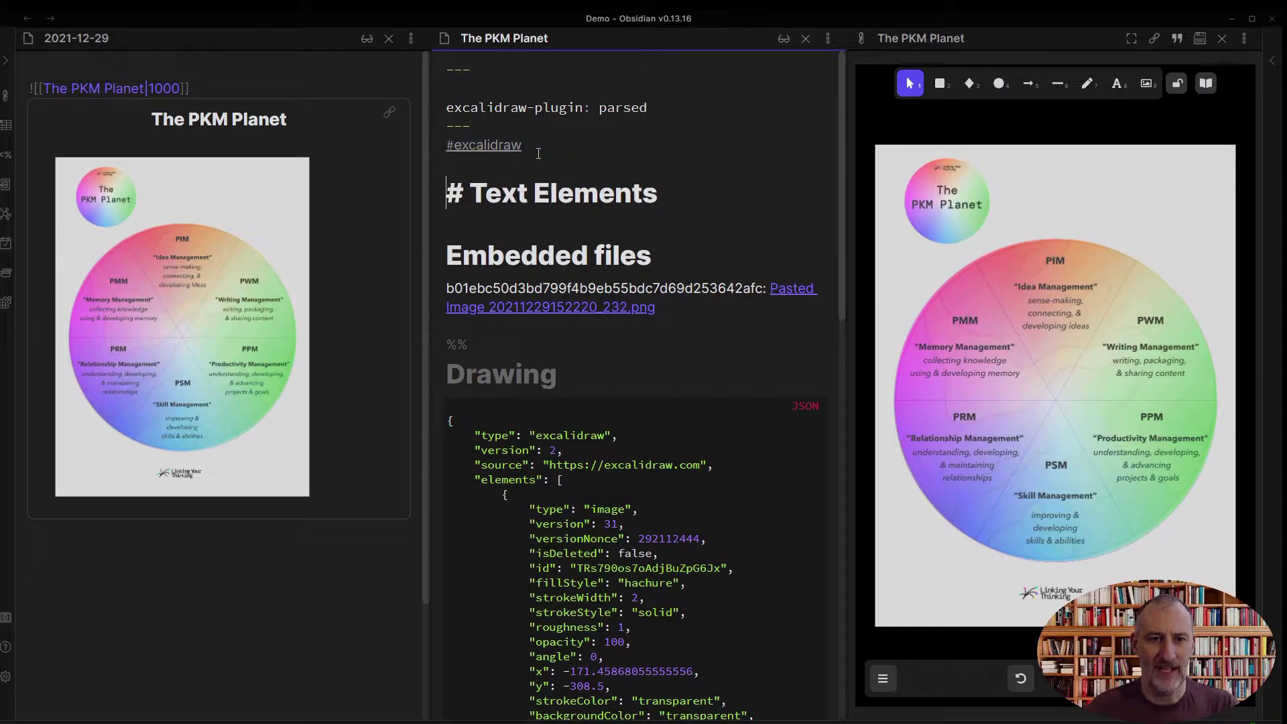
key(Return)
key(Right)
key(Down)
key(Down)
key(Down)
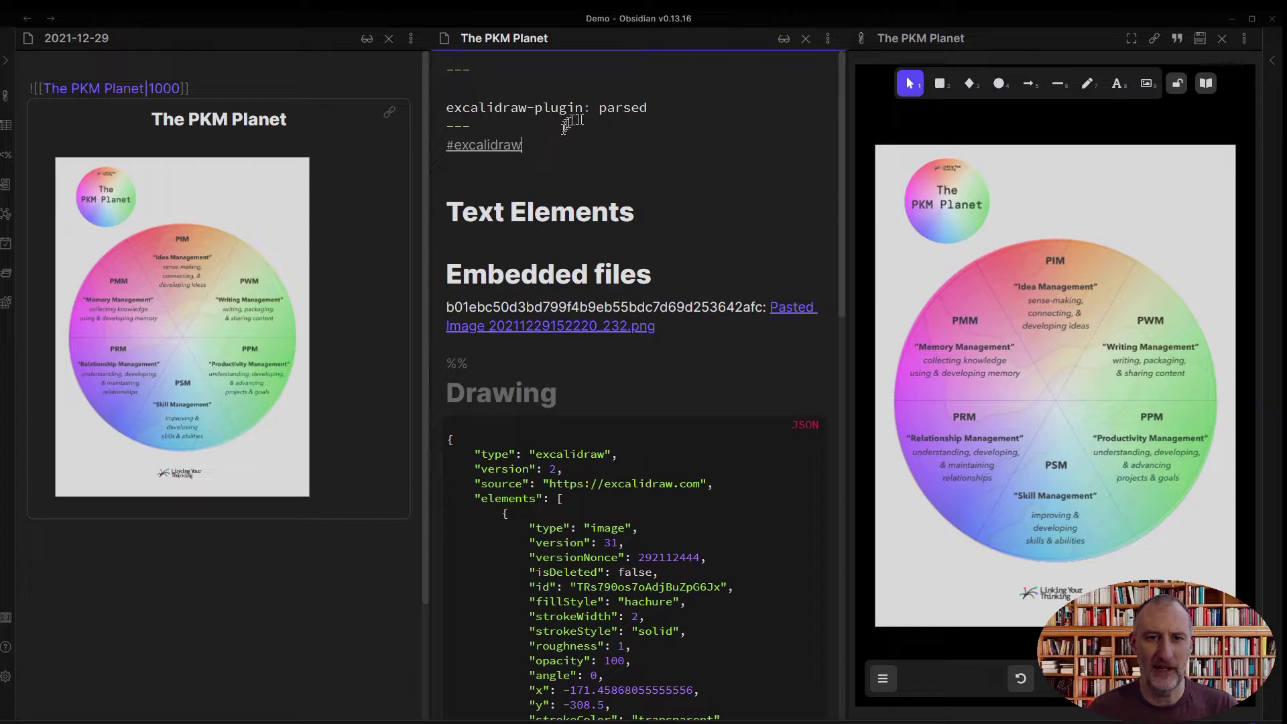
Step: Insert 'Tags:: #PKM #Twitter' at the start of the #excalidraw tag line
click(692, 114)
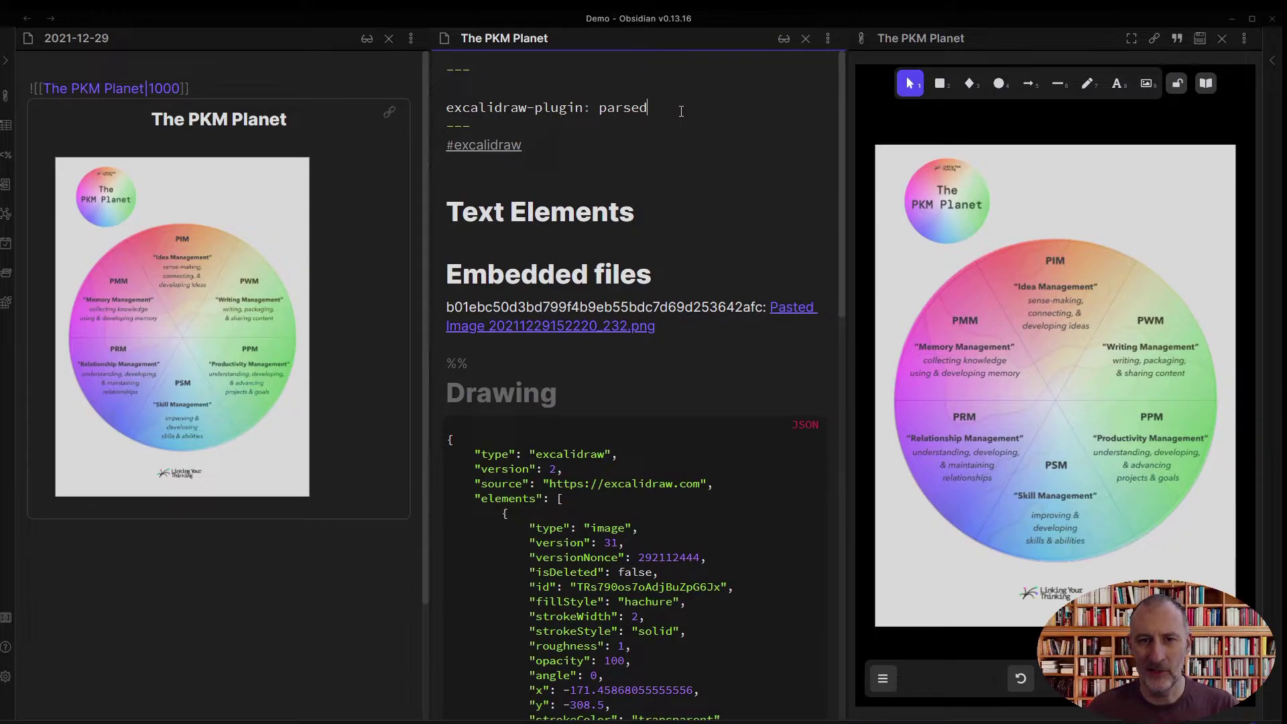
key(Left)
key(Left)
key(Left)
key(Left)
key(Left)
key(Left)
key(Left)
key(Left)
key(Left)
key(Left)
key(Left)
key(Left)
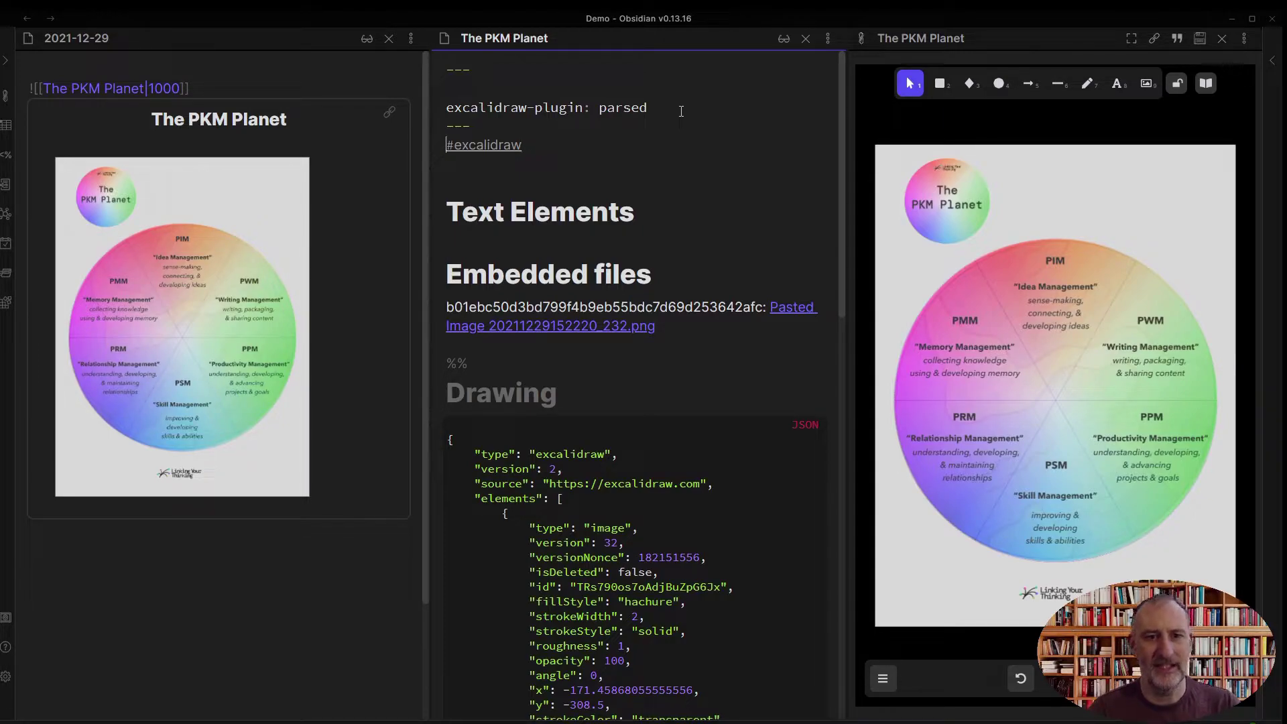
text(Tags:: #)
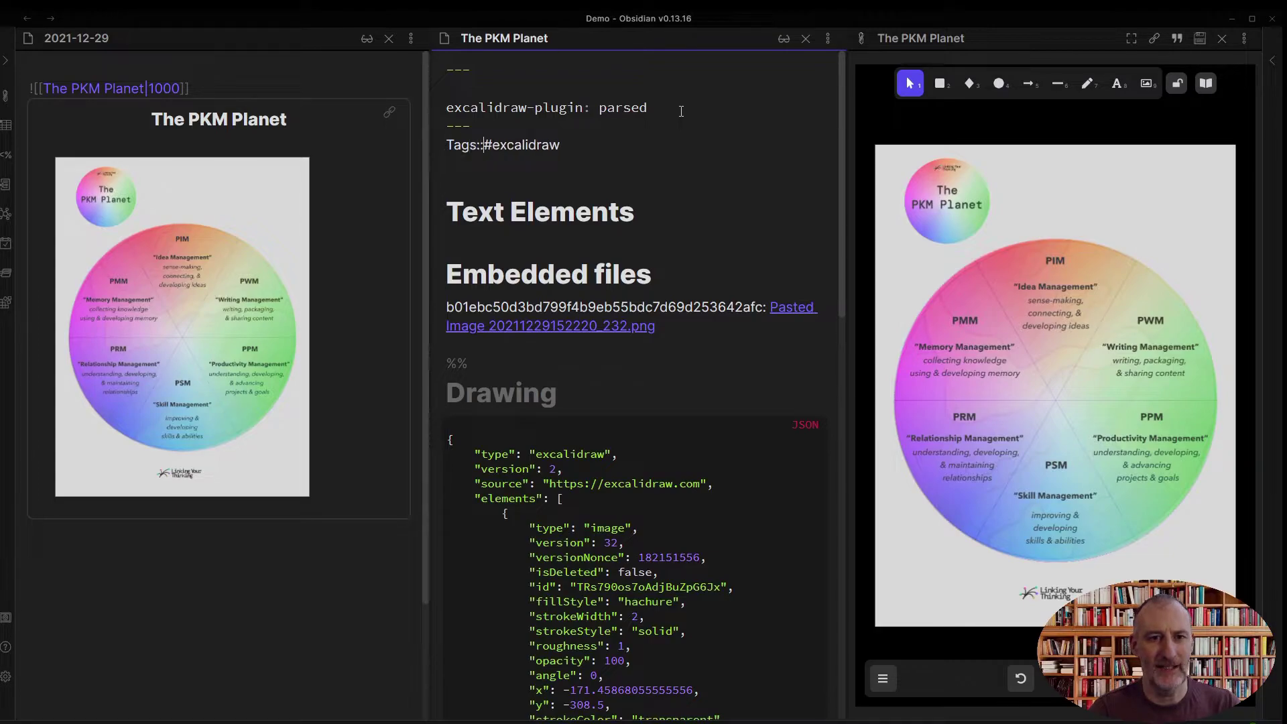
text(PKM #)
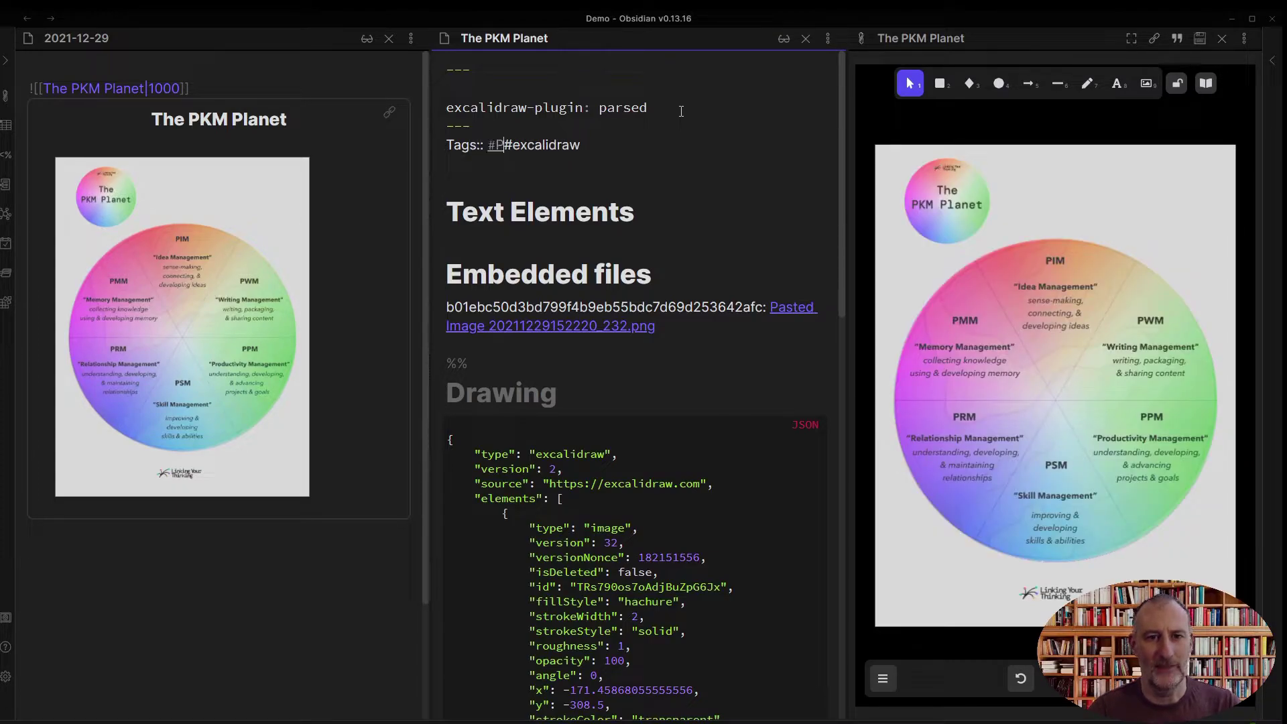
text(Twitter)
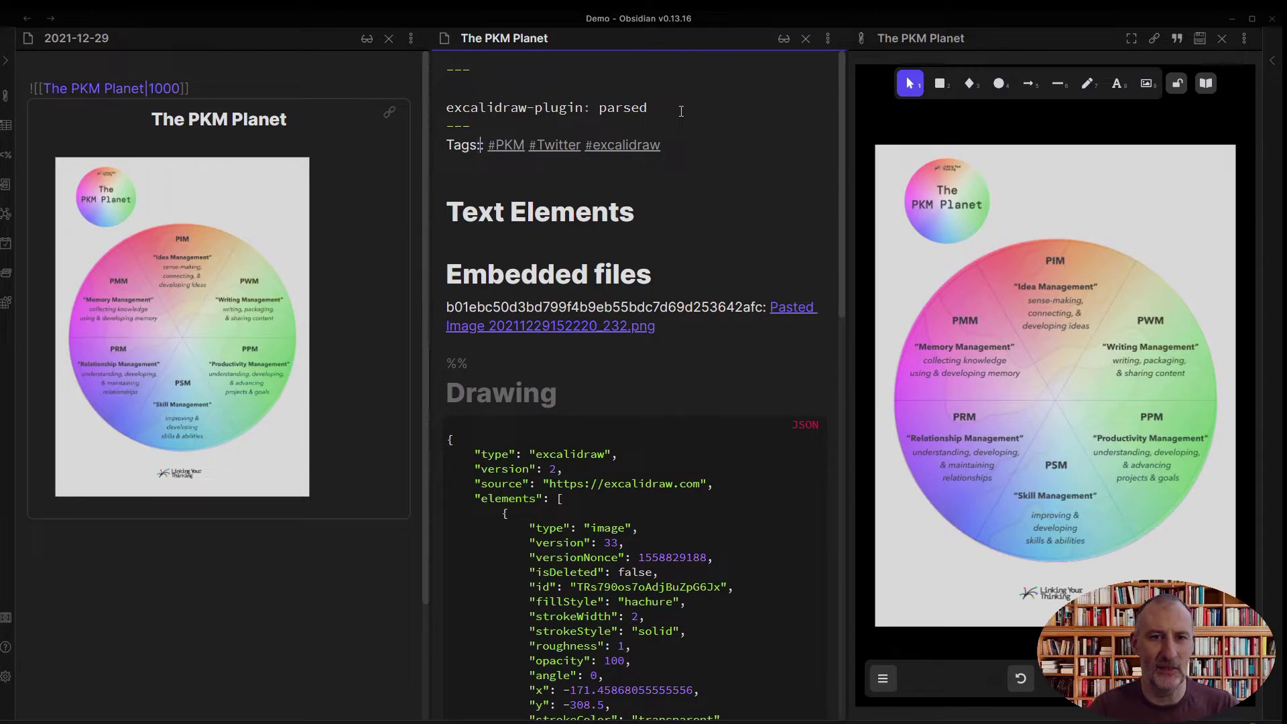
text(:)
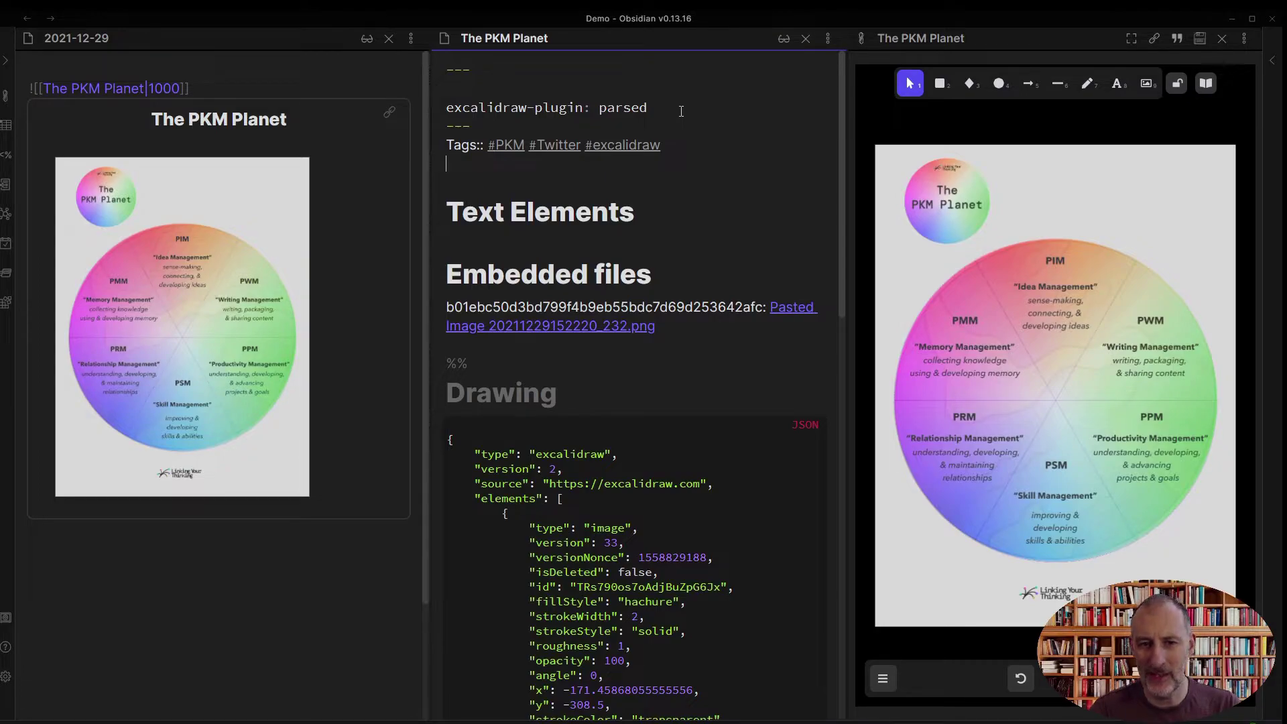
Step: Add an Author:: field linking to the author's note, followed by a Source:: line
text(Autha)
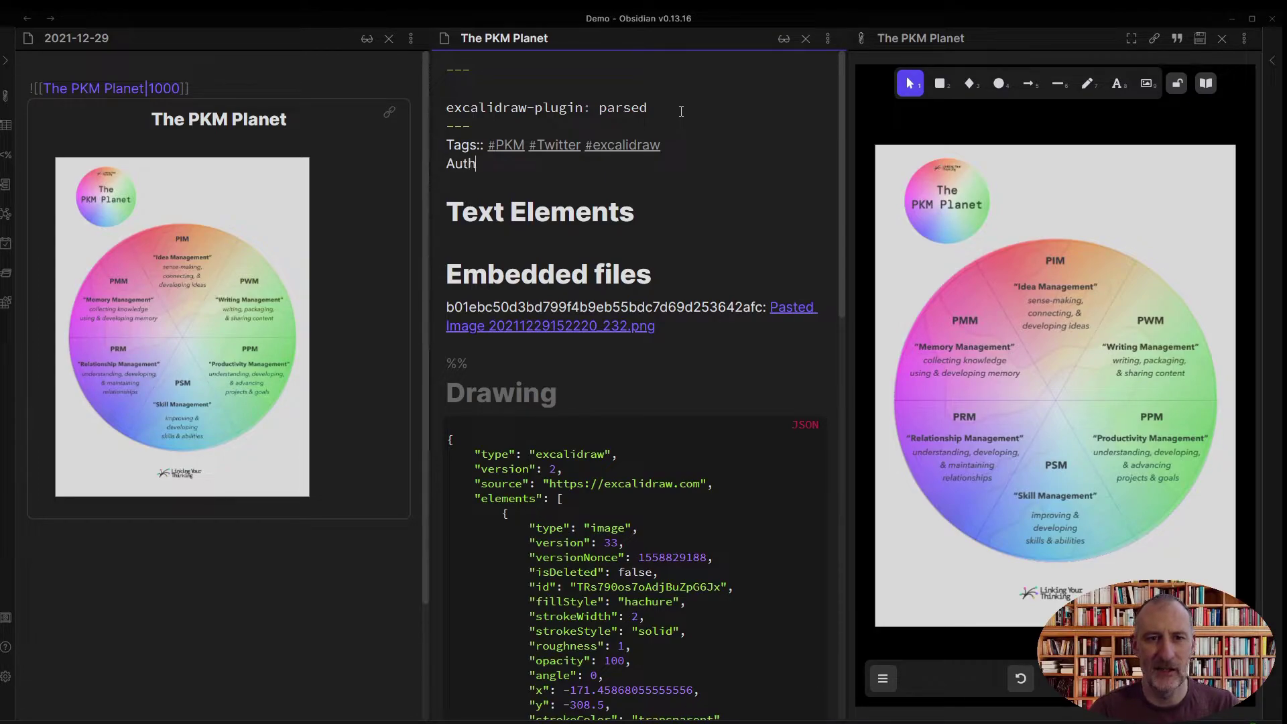
key(BackSpace)
text(or:)
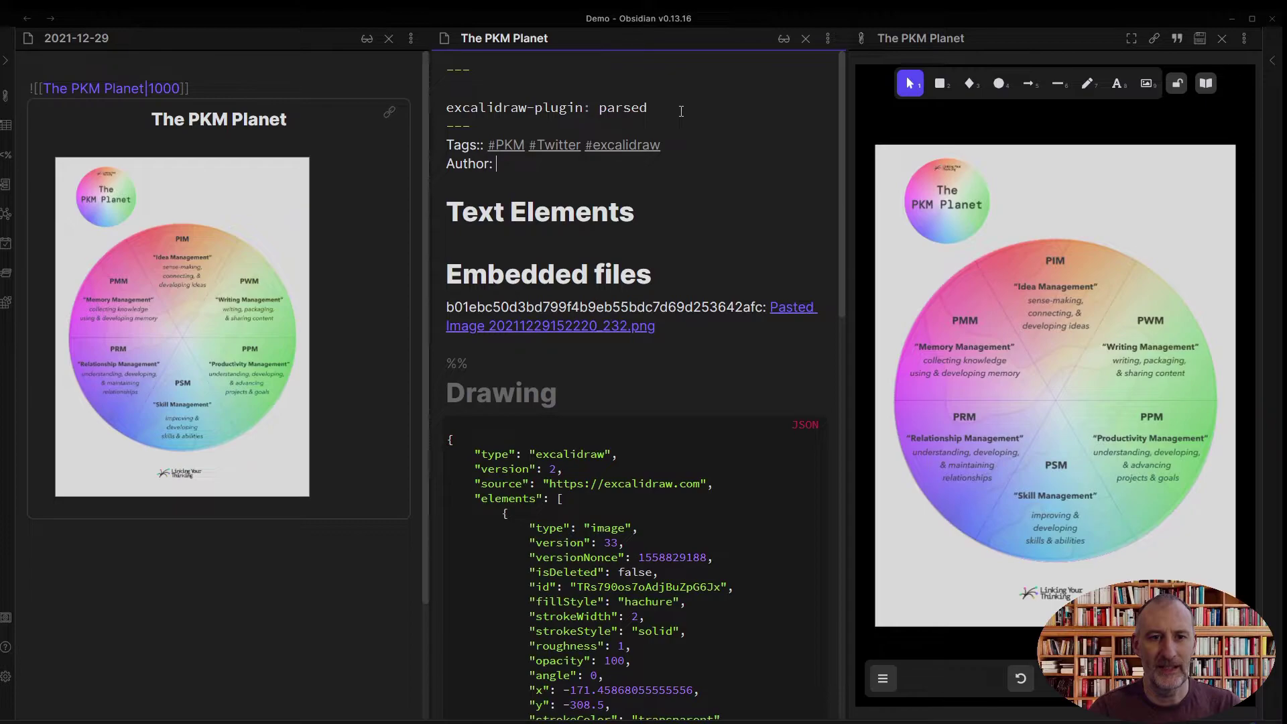
text(: [[Nick )
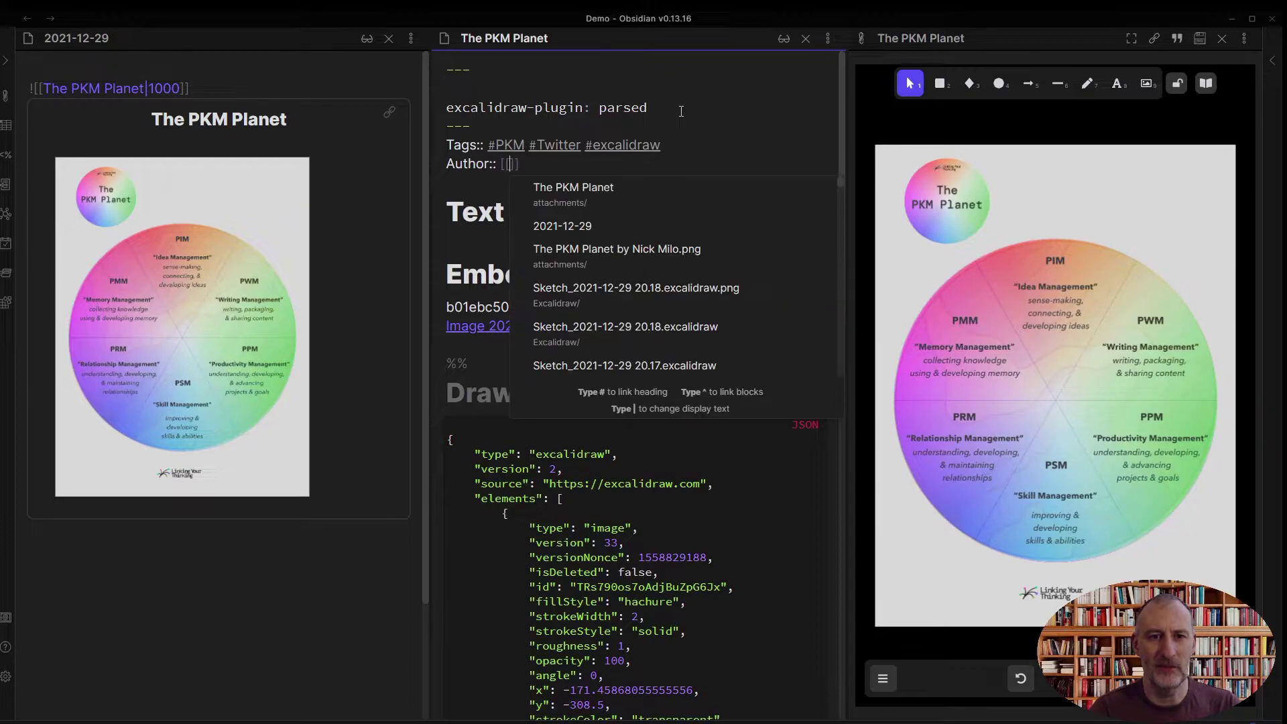
text(Milo)
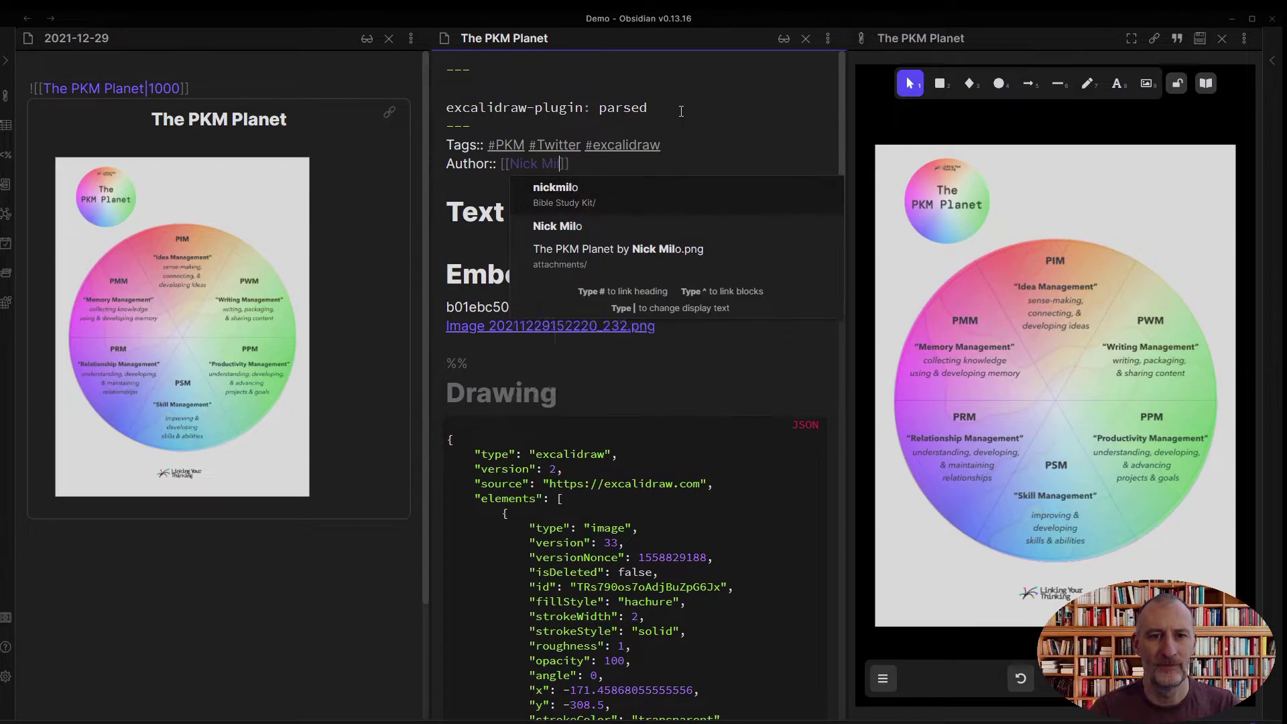
key(End)
key(Return)
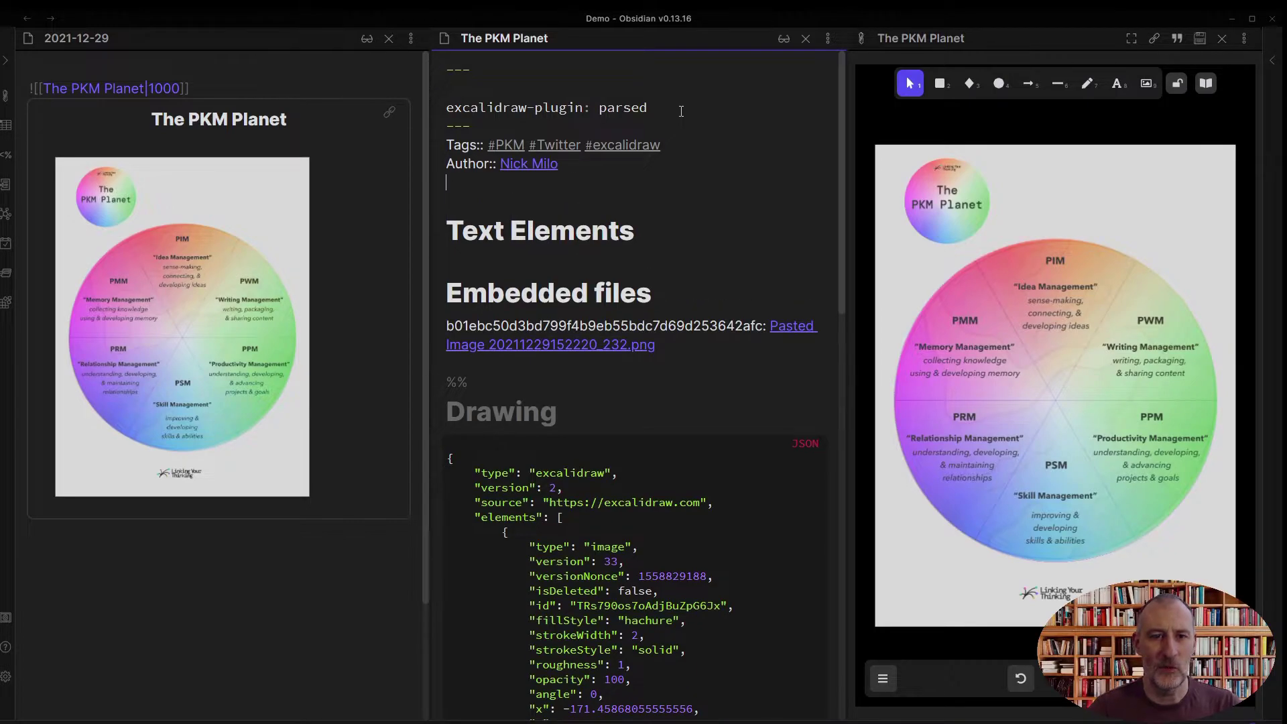
text(Source::)
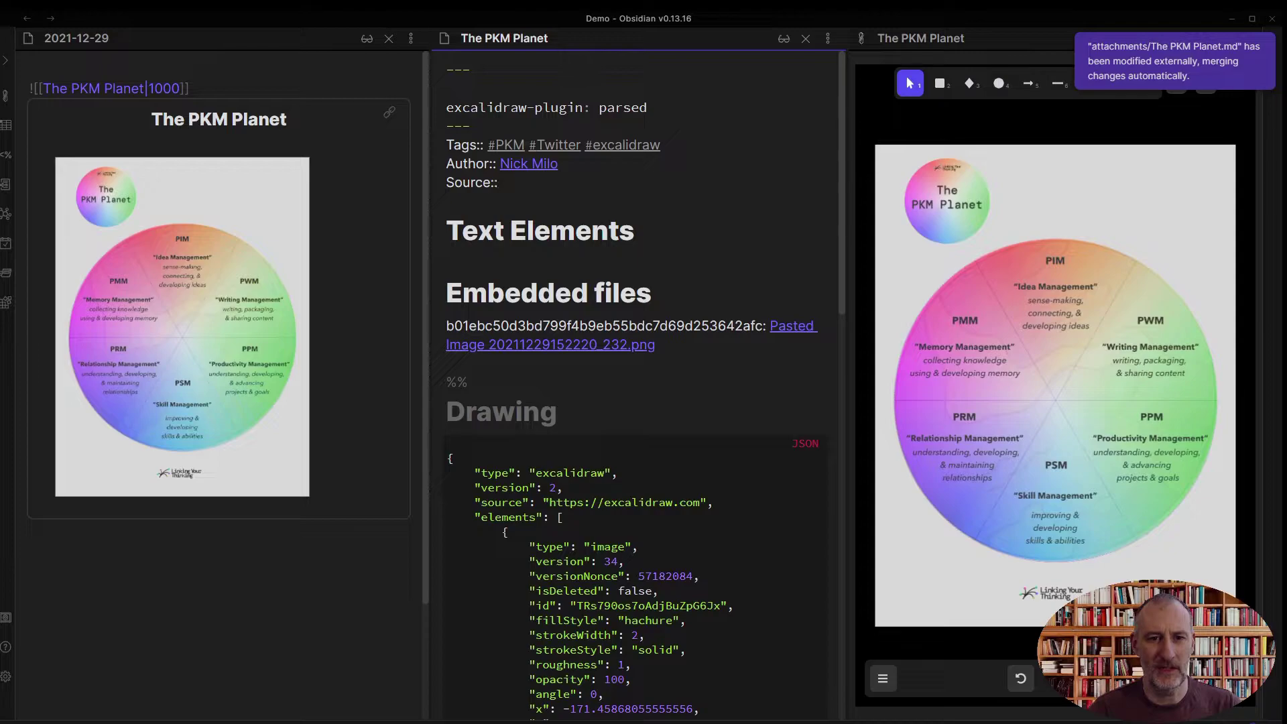
Step: Open the sharing options of the original tweet in the browser
key(alt+Tab)
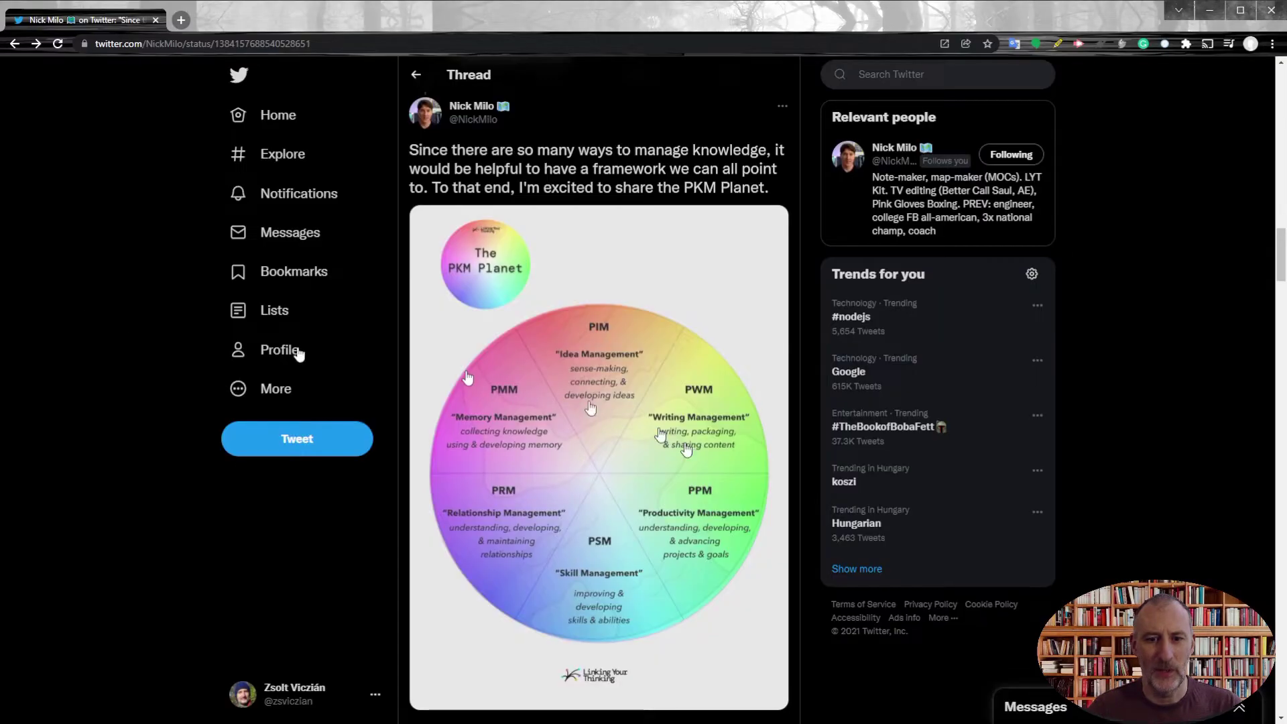
scroll(697, 469, down, 2)
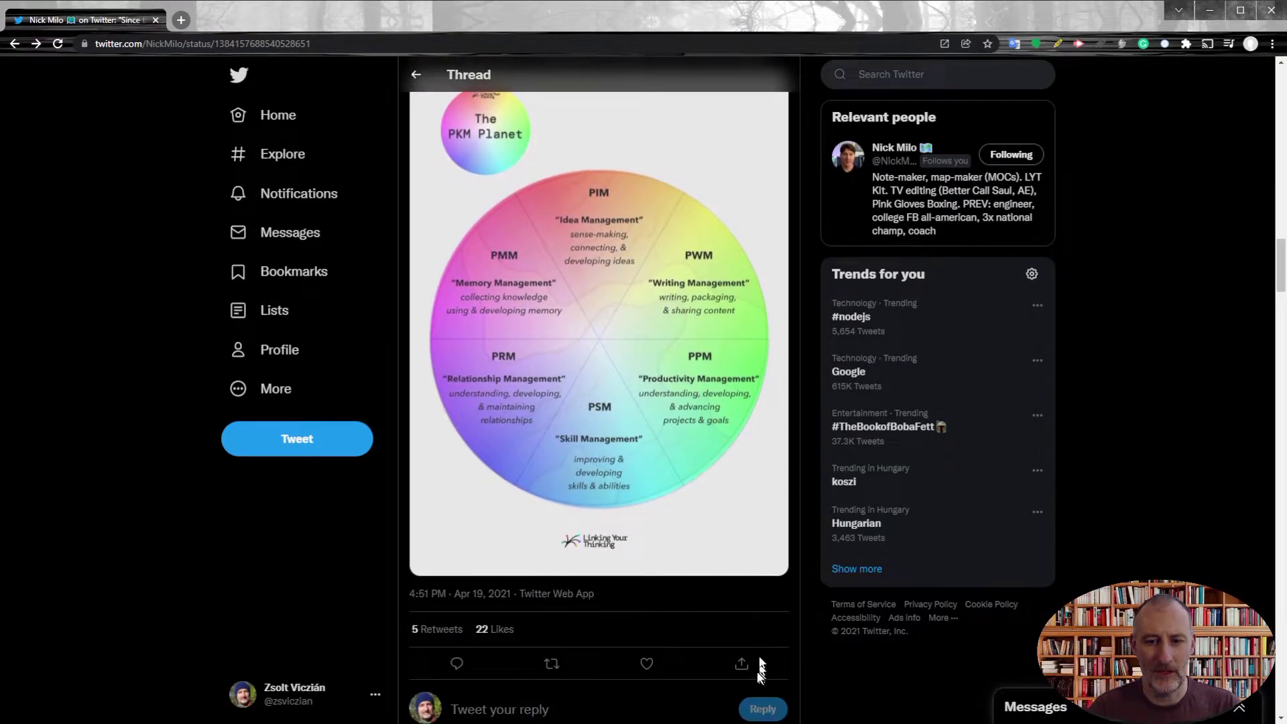
click(741, 664)
Step: Copy the tweet's link and paste it after Source:: in the drawing's Markdown
click(643, 617)
key(alt+Tab)
key(ctrl+v)
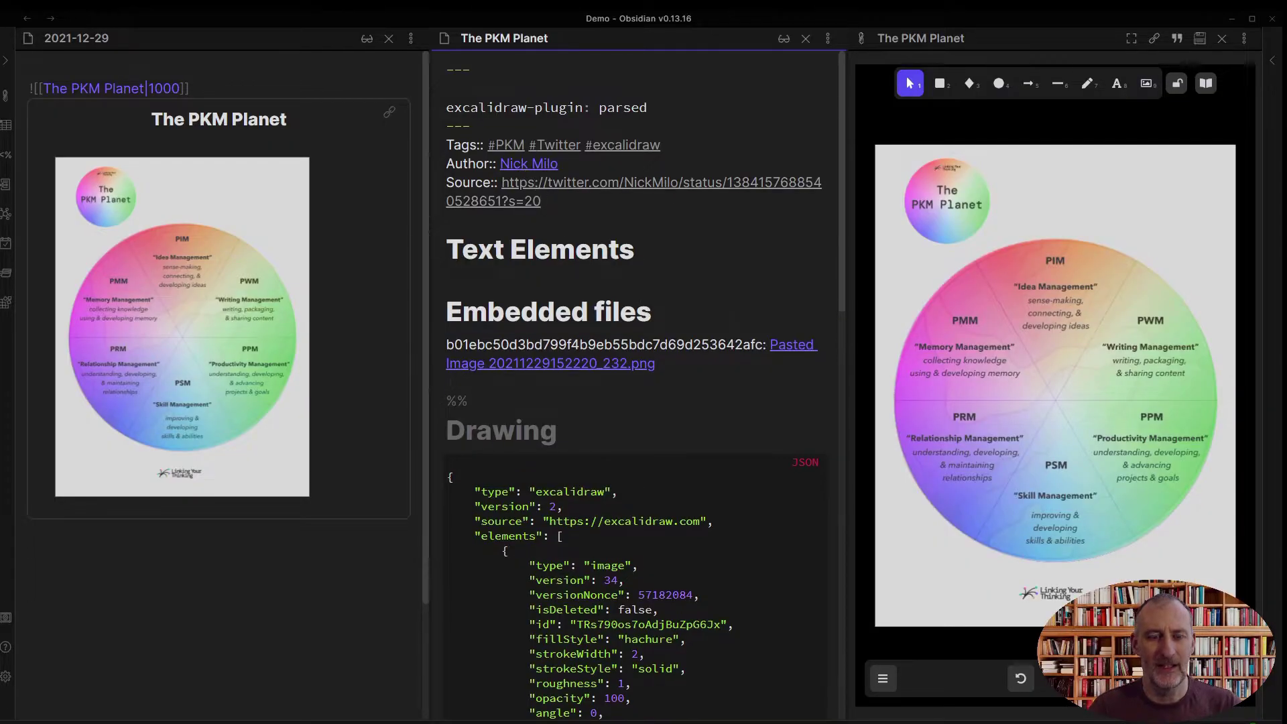
key(Return)
key(Return)
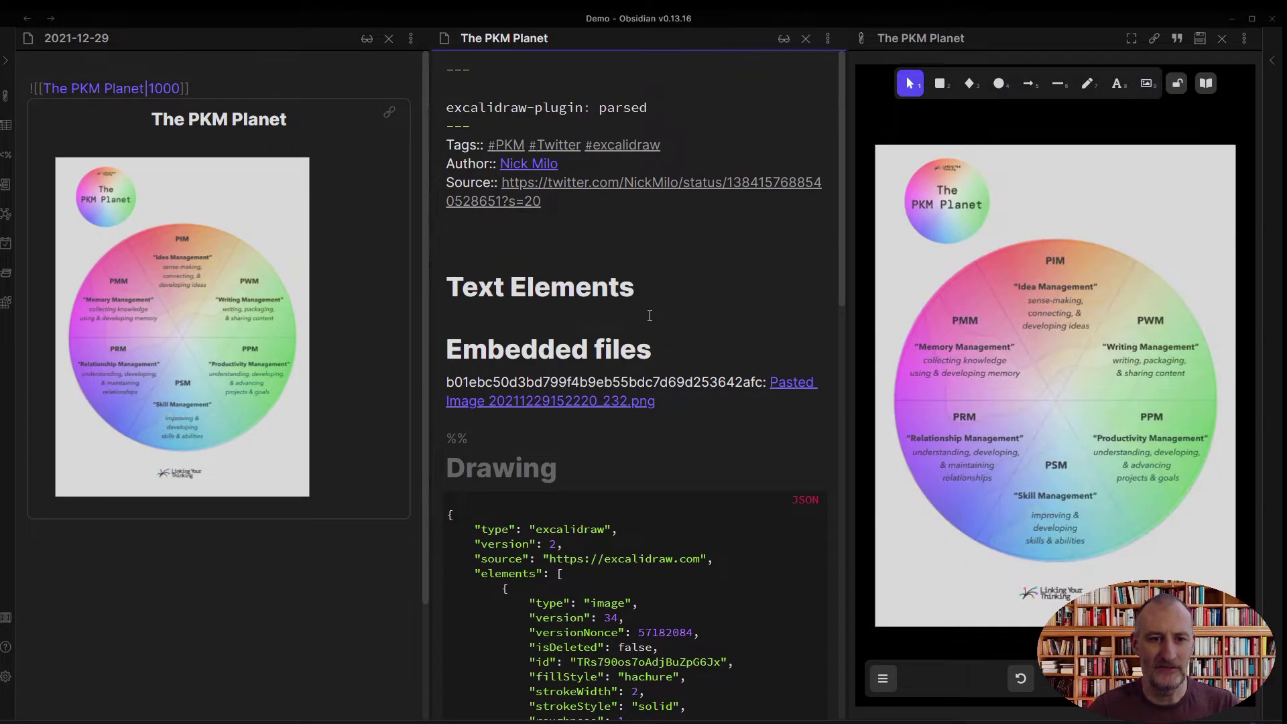
Step: Add an Abstract heading below the Source field
text(##)
key(BackSpace)
text(A)
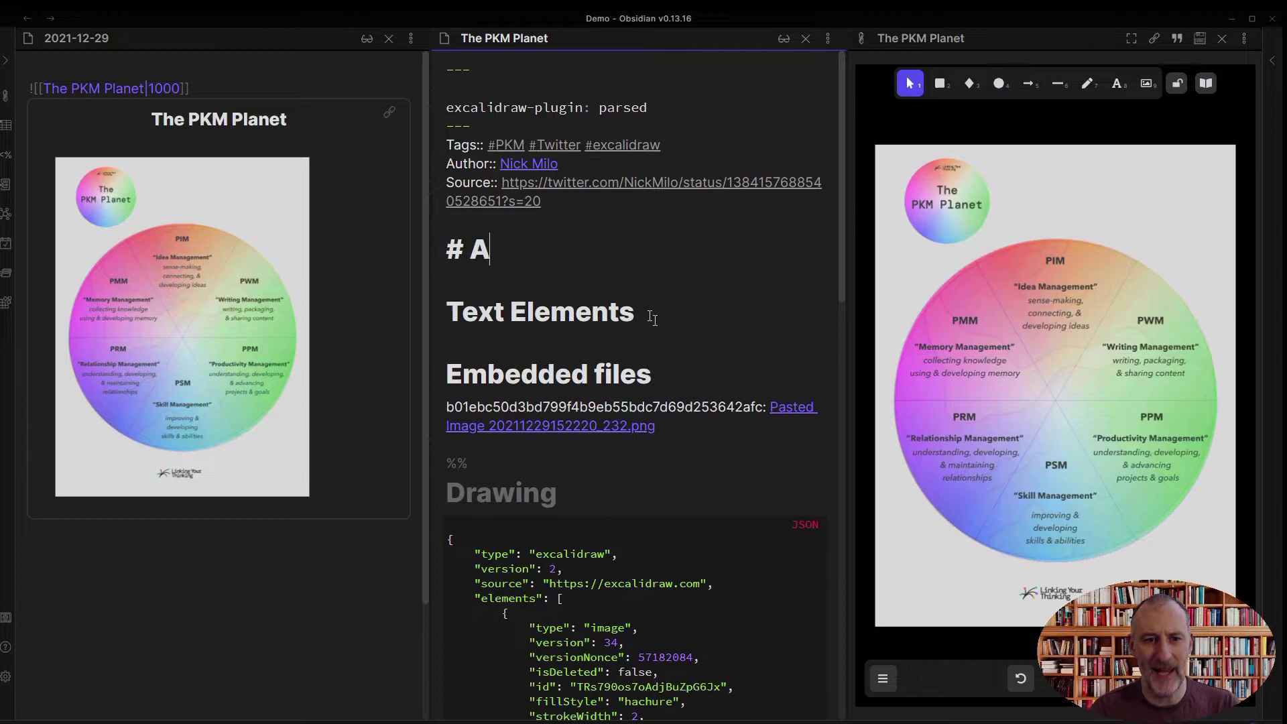
text(bstar)
key(BackSpace)
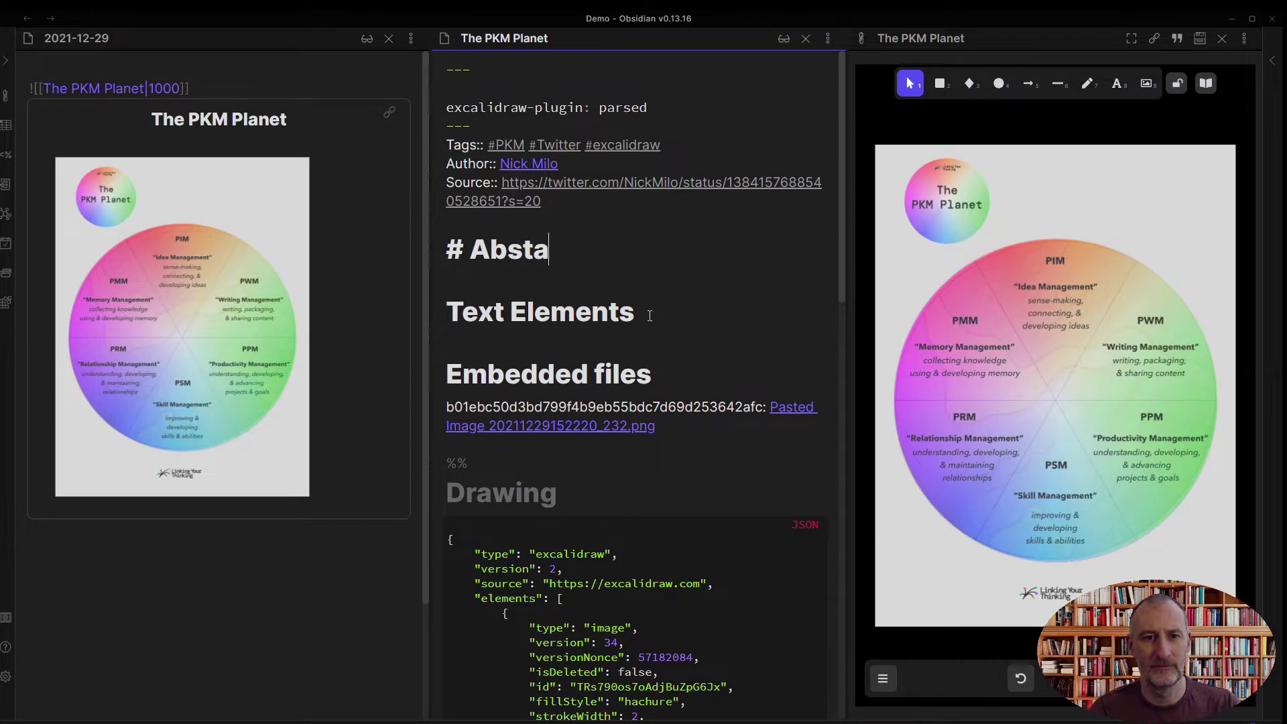
key(BackSpace)
text(ract)
key(Return)
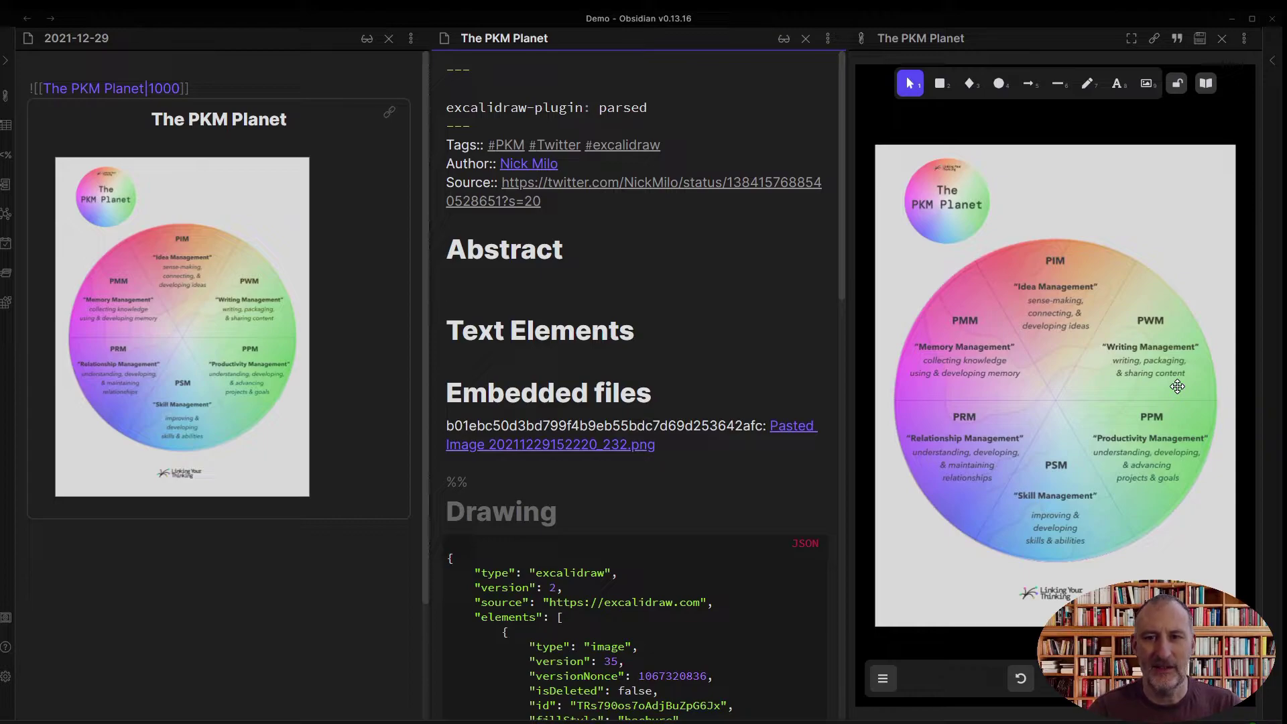
Step: List PIM Idea, PWM Writing, PPM Productivity, PSM Skill, PRM Relationship, PMM Memory Management
text(PIM: Idea Management)
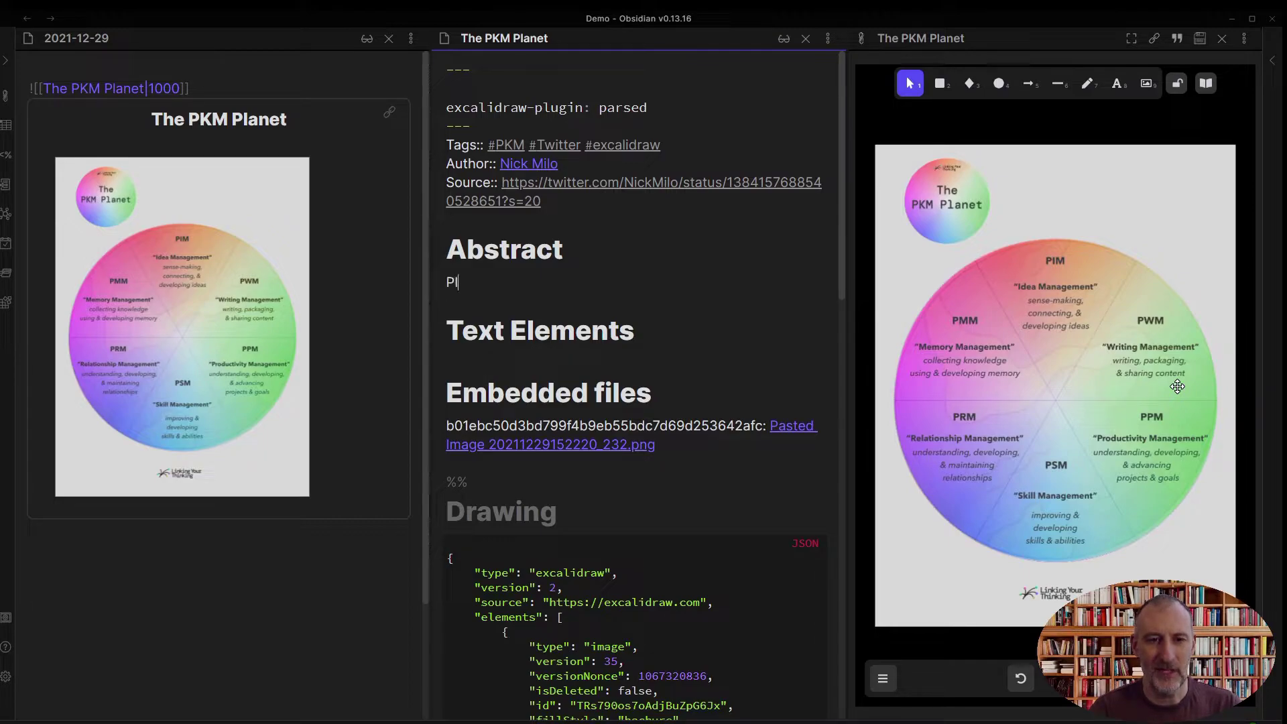
key(Return)
text(PWM: Writing Management)
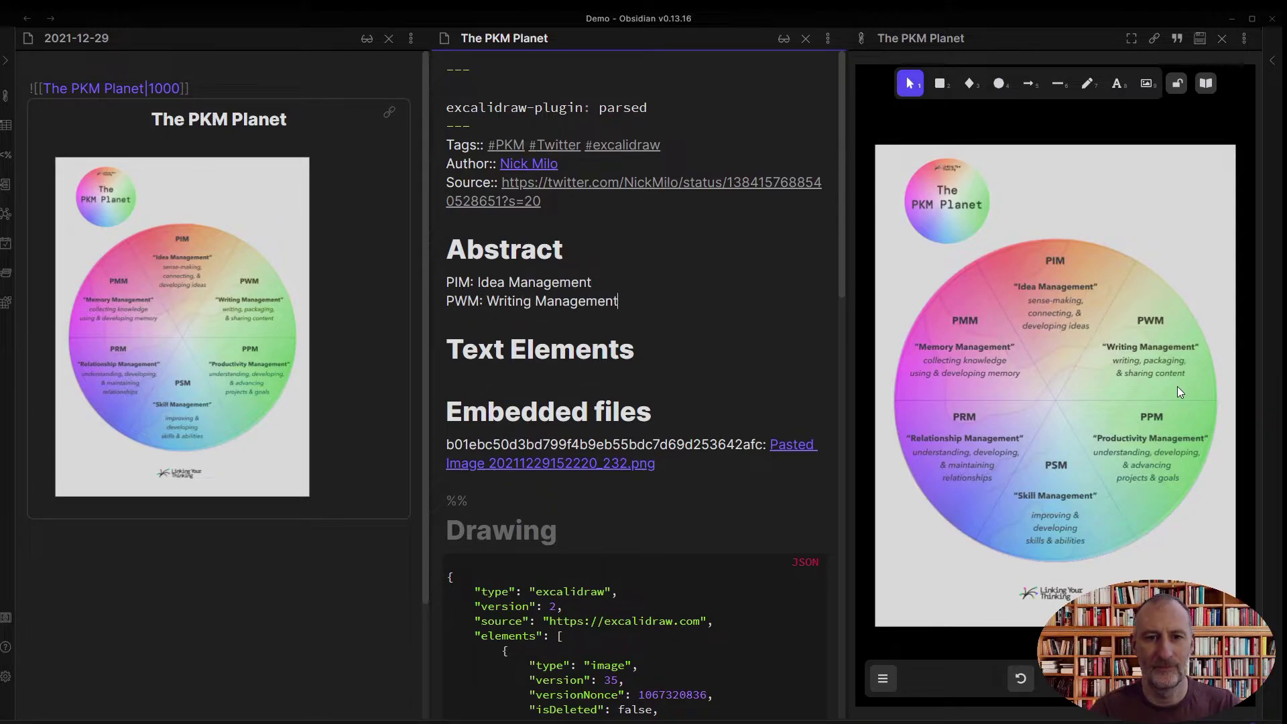
key(Return)
text(PPM: Productivity Management)
key(Return)
text(PSM: Skill Management)
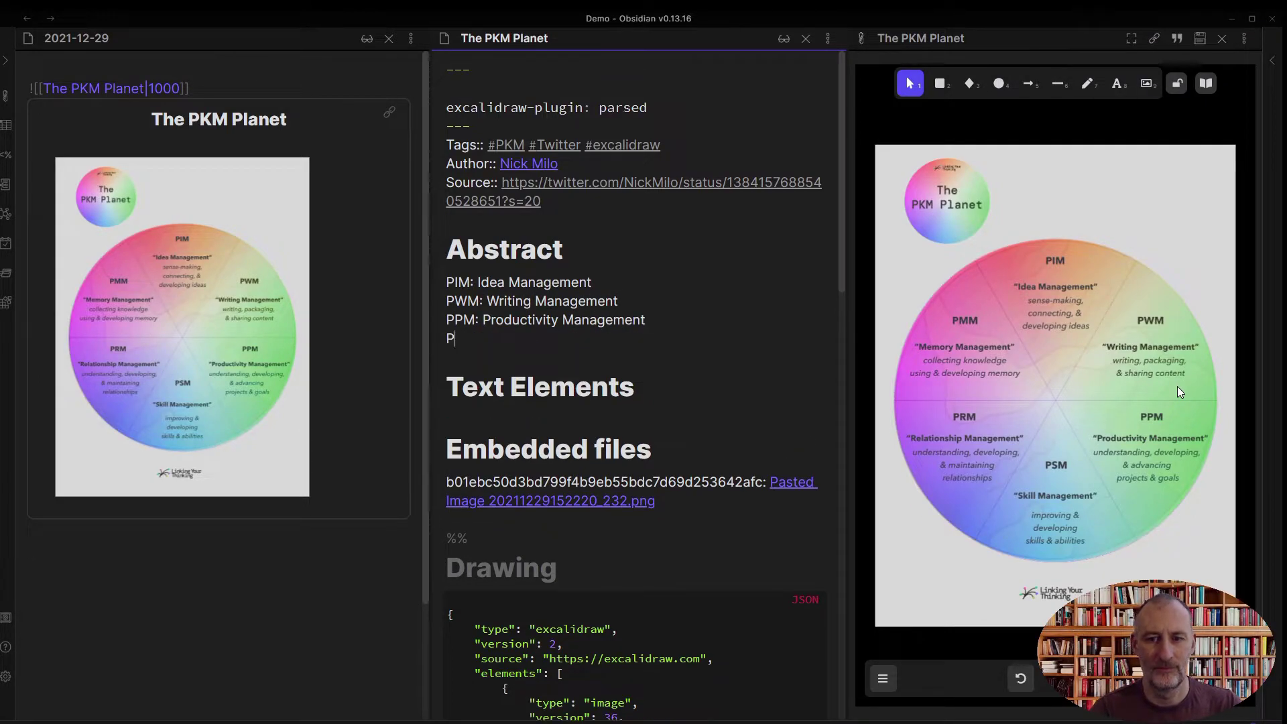
key(Return)
text(PRM: Relationship Management)
key(Return)
text(PMM: Memory Management)
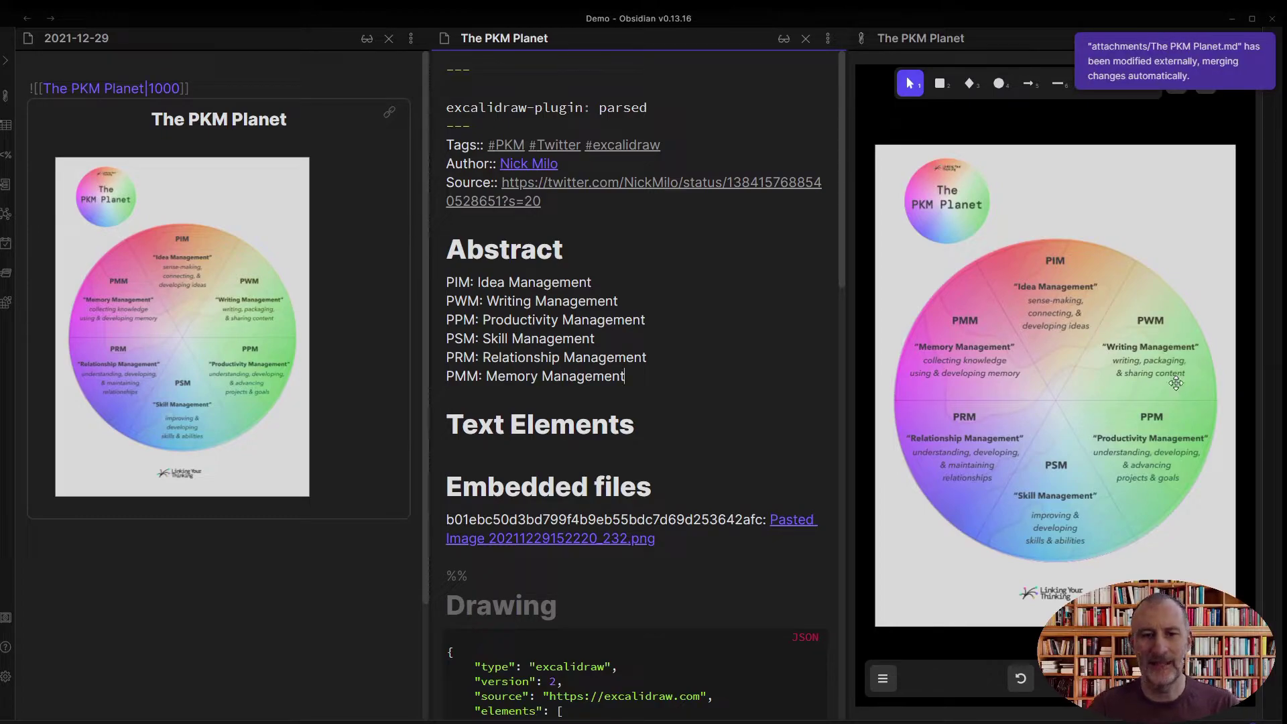
click(628, 276)
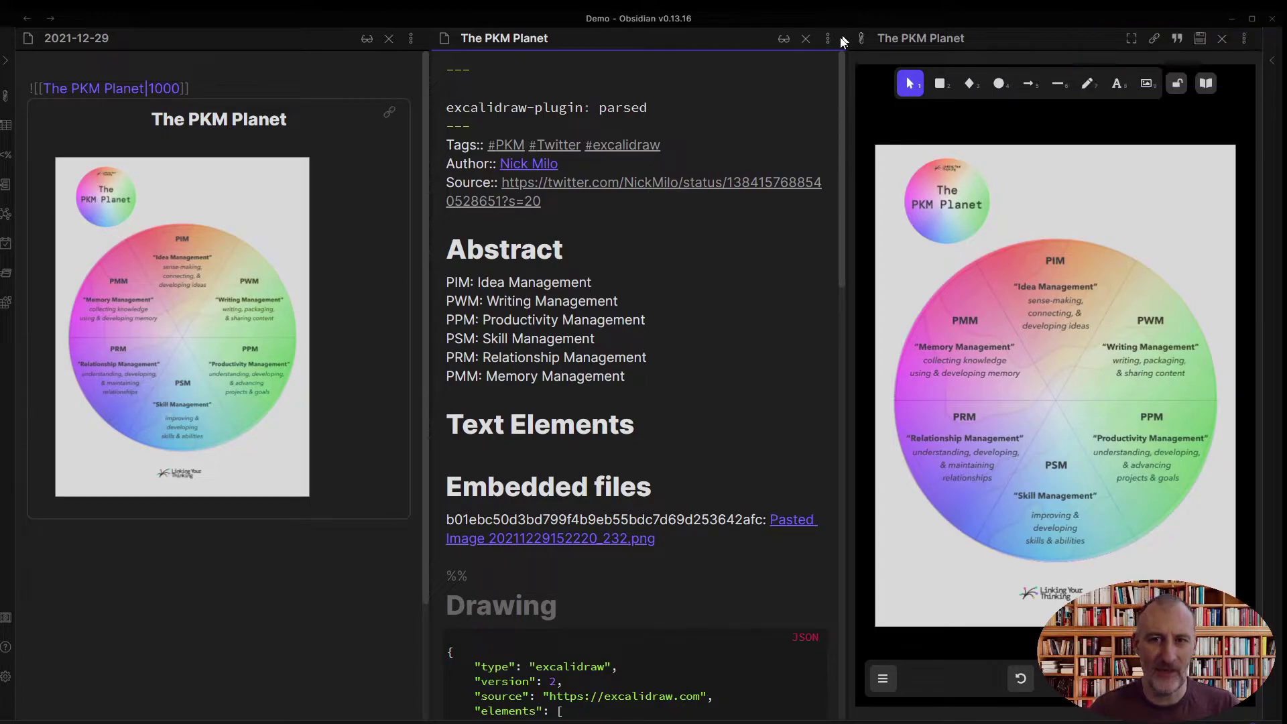
Step: Close the Markdown pane, open vault search, and rerun the #PKM tag search
click(807, 45)
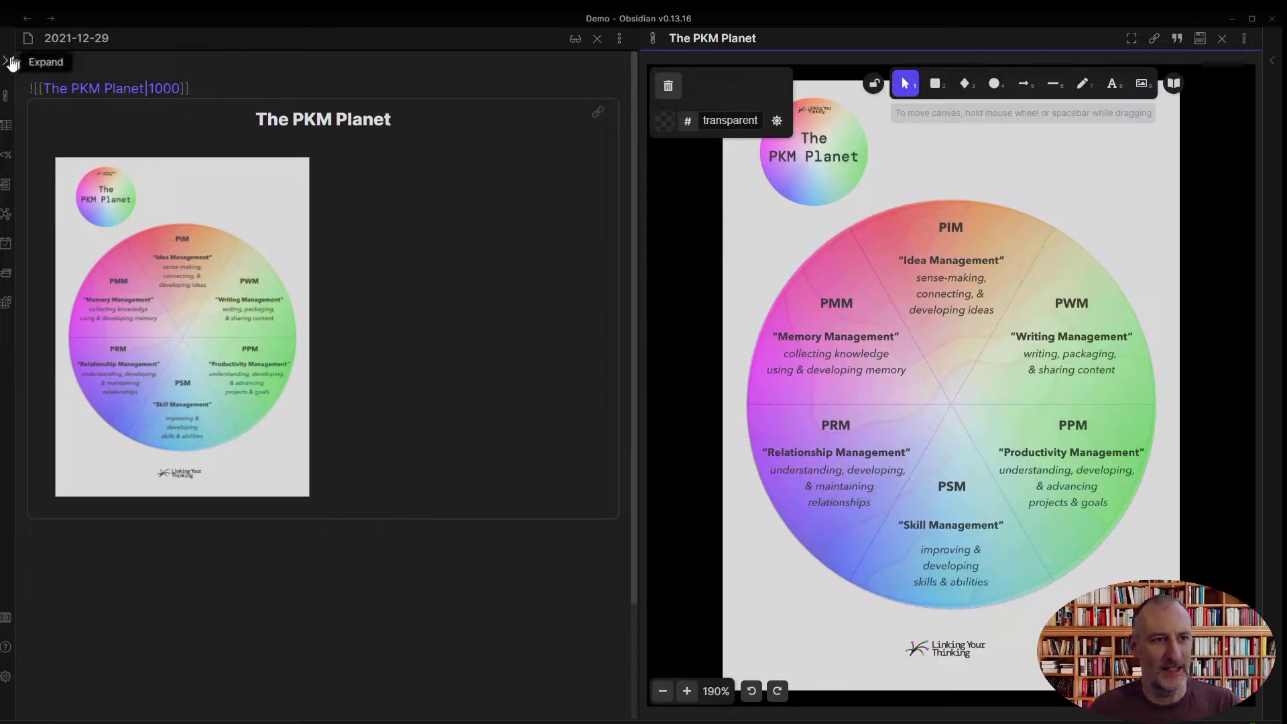
click(5, 61)
click(70, 38)
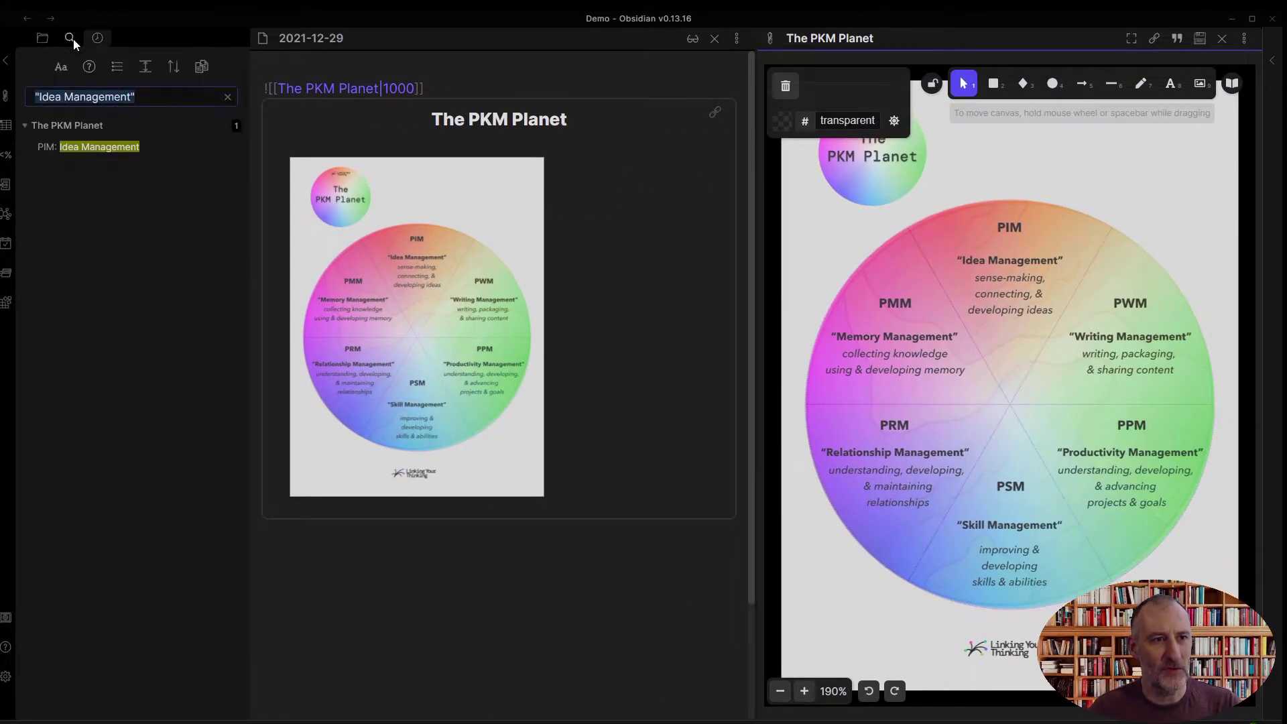
click(161, 101)
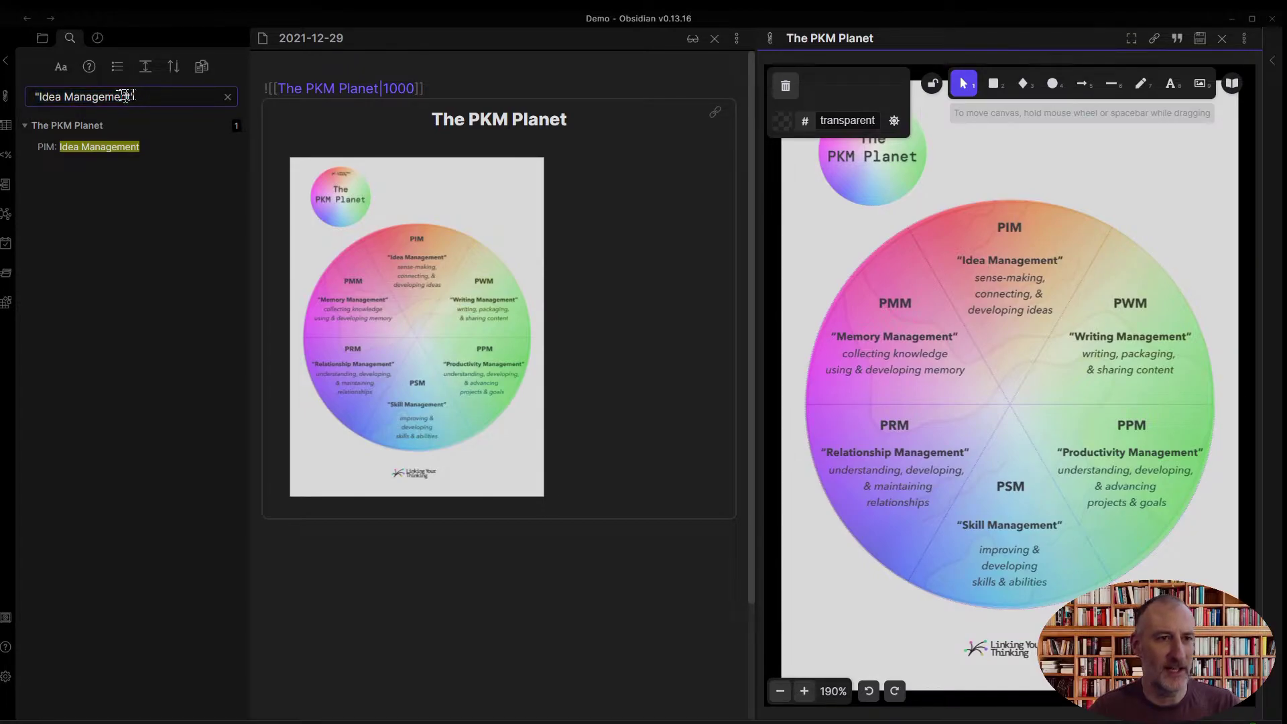
click(228, 96)
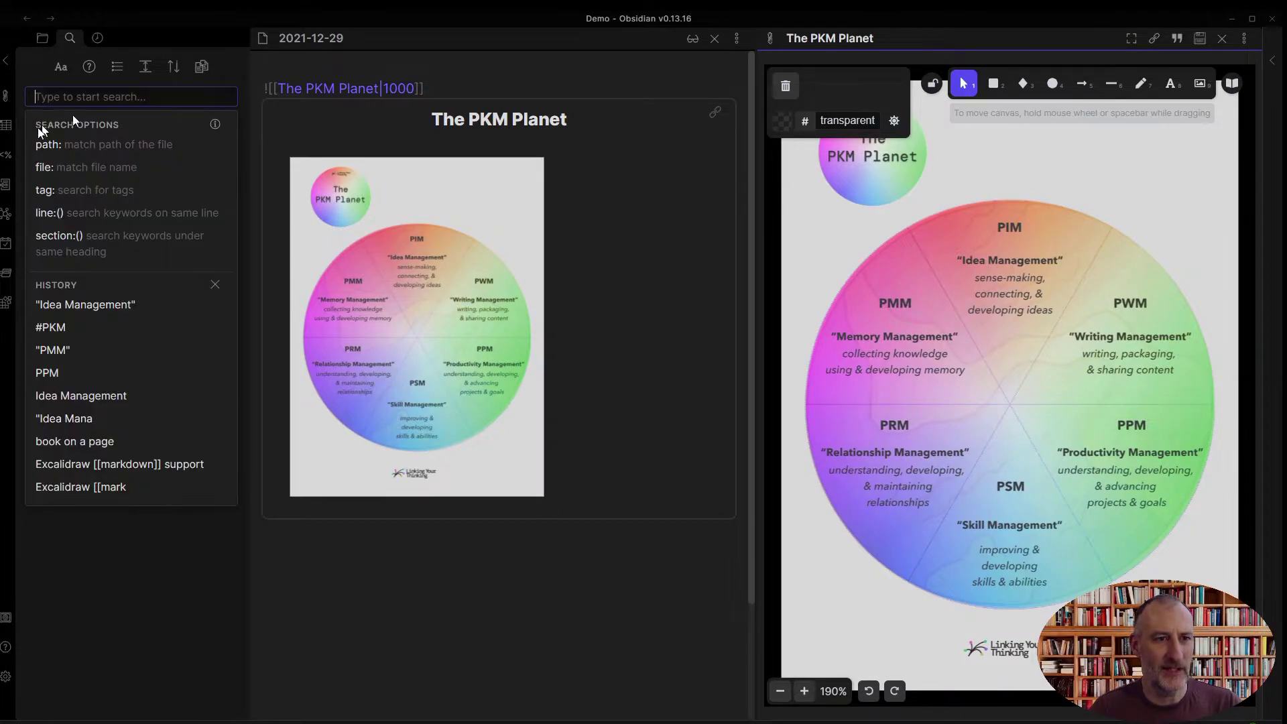
click(62, 326)
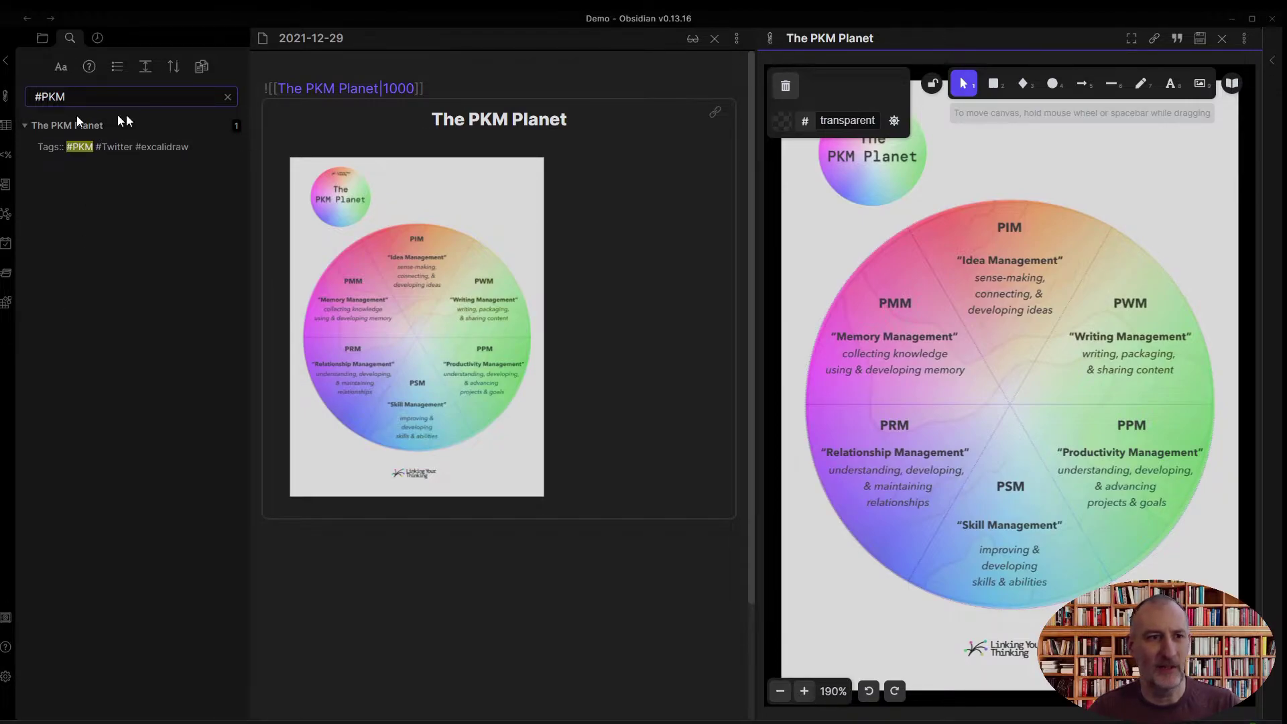
Step: Search for #Twitter, then clear it and rerun the 'Idea Management' search
click(228, 96)
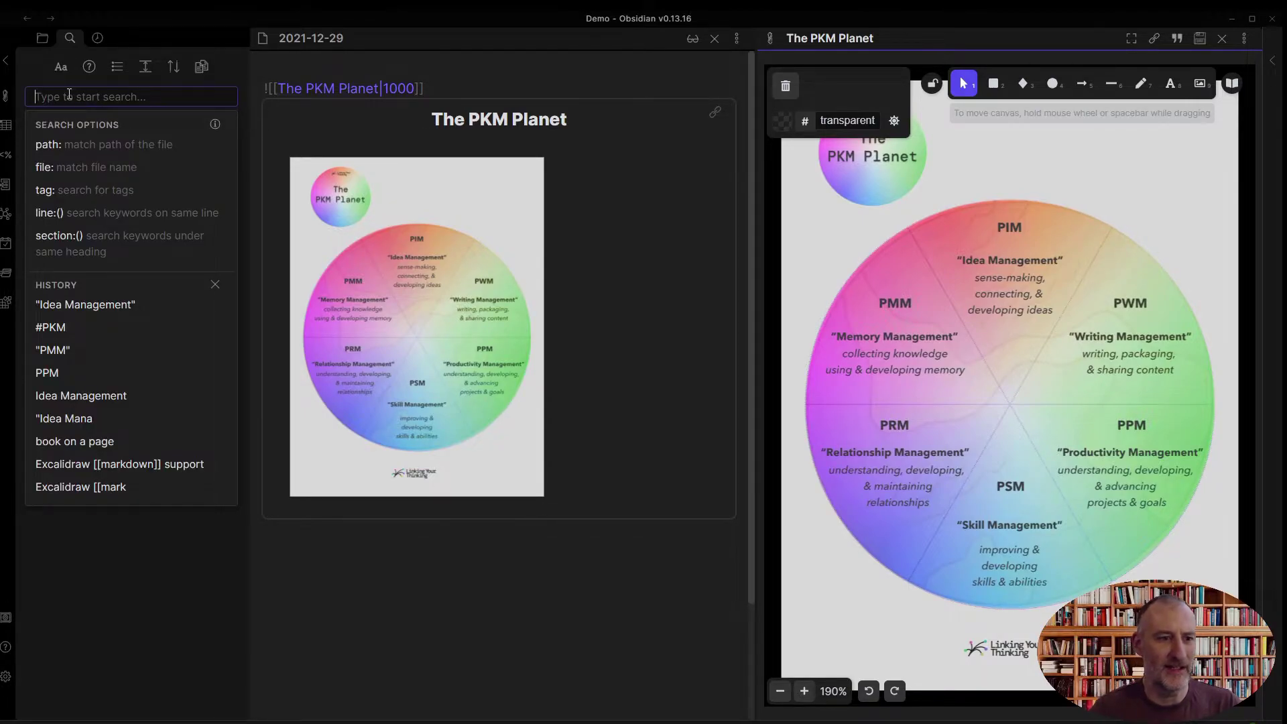
text(#Twi)
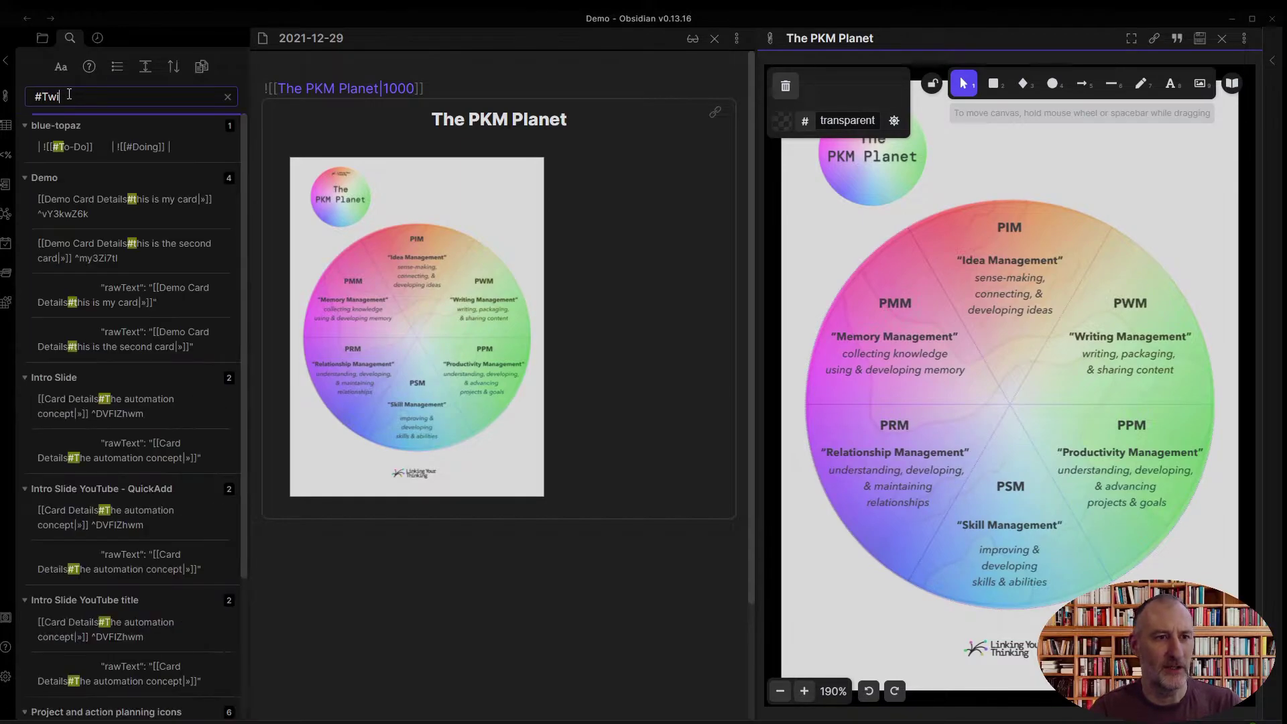
text(tter)
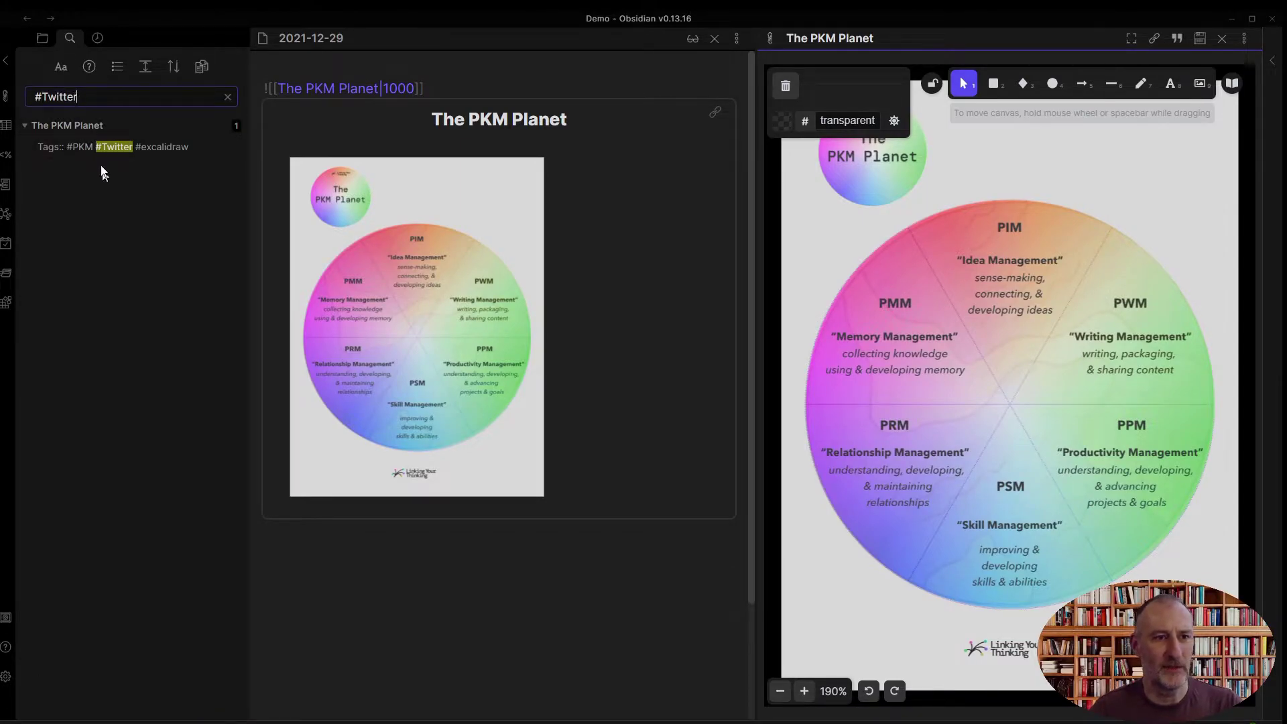
drag(101, 96, 8, 93)
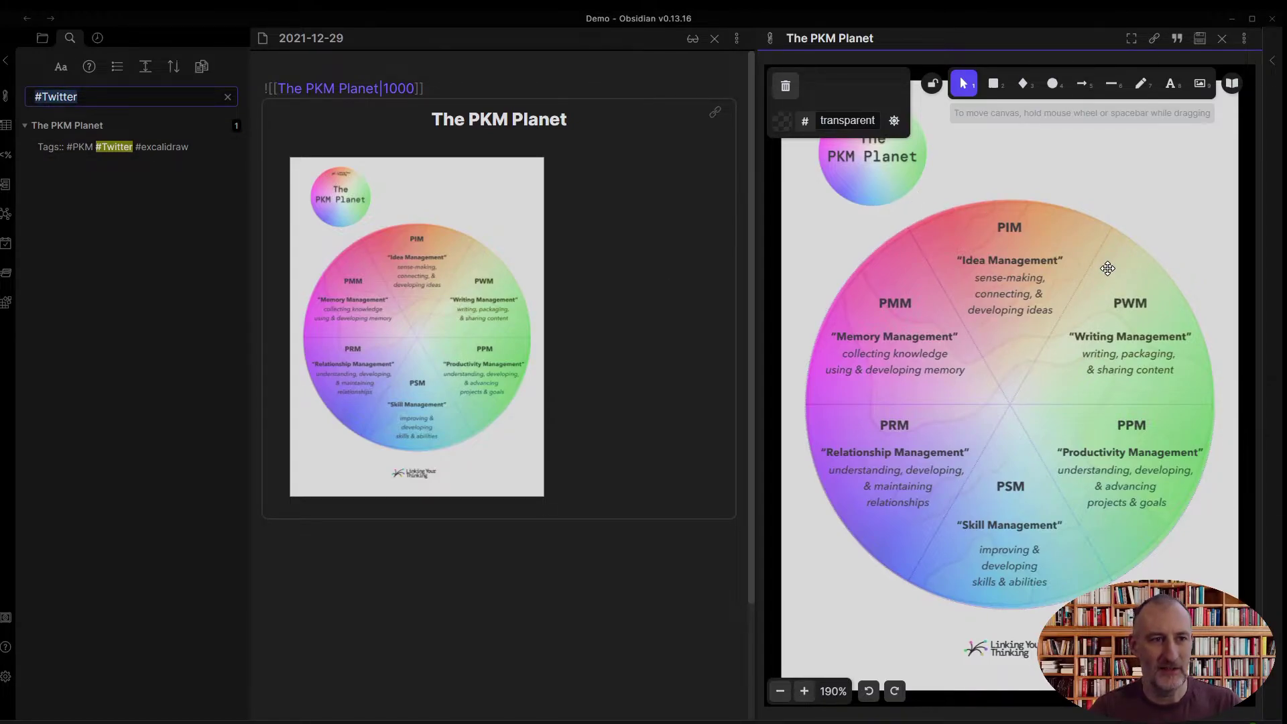
key(BackSpace)
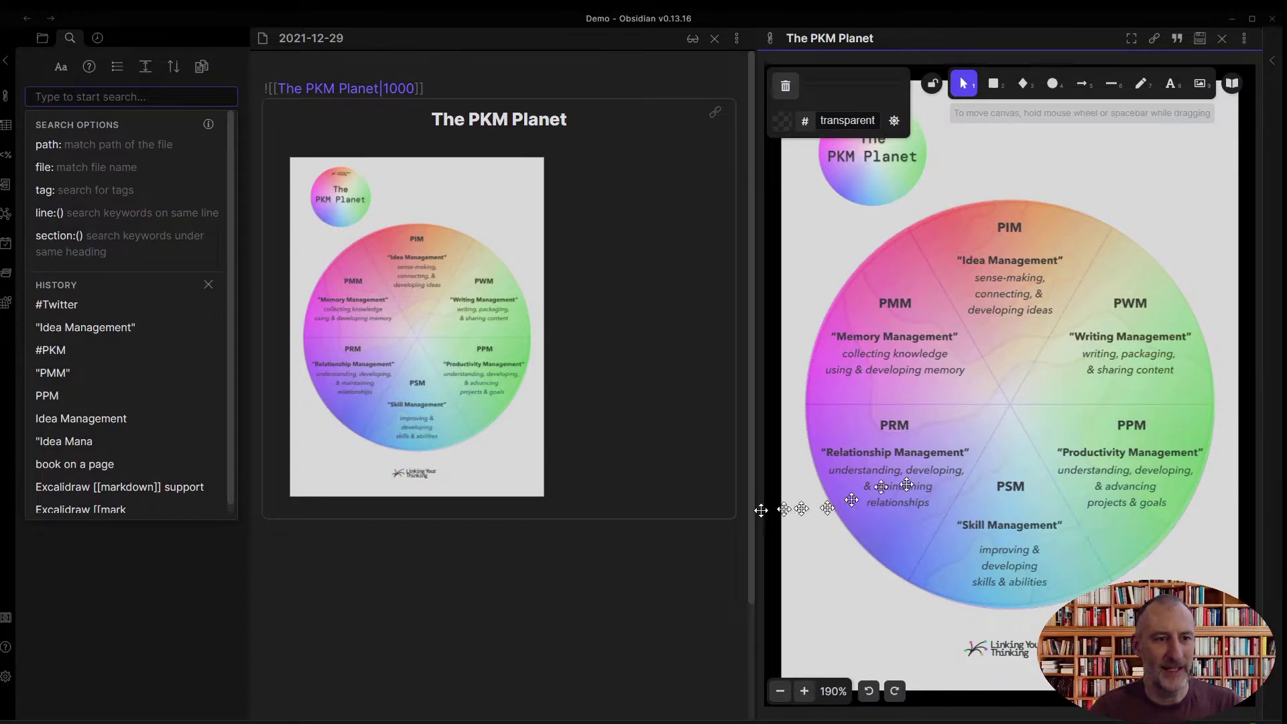
click(134, 329)
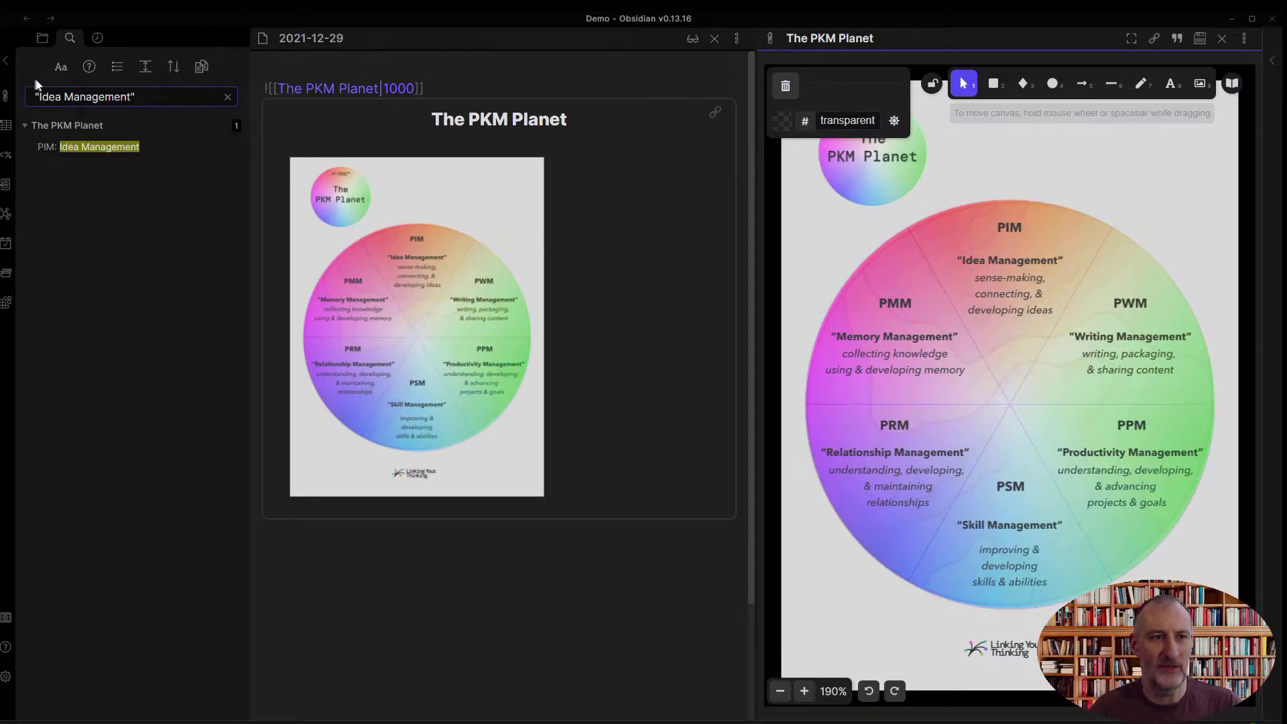
Step: Add a 'source:' text element below the PKM Planet image and paste the tweet URL
click(7, 63)
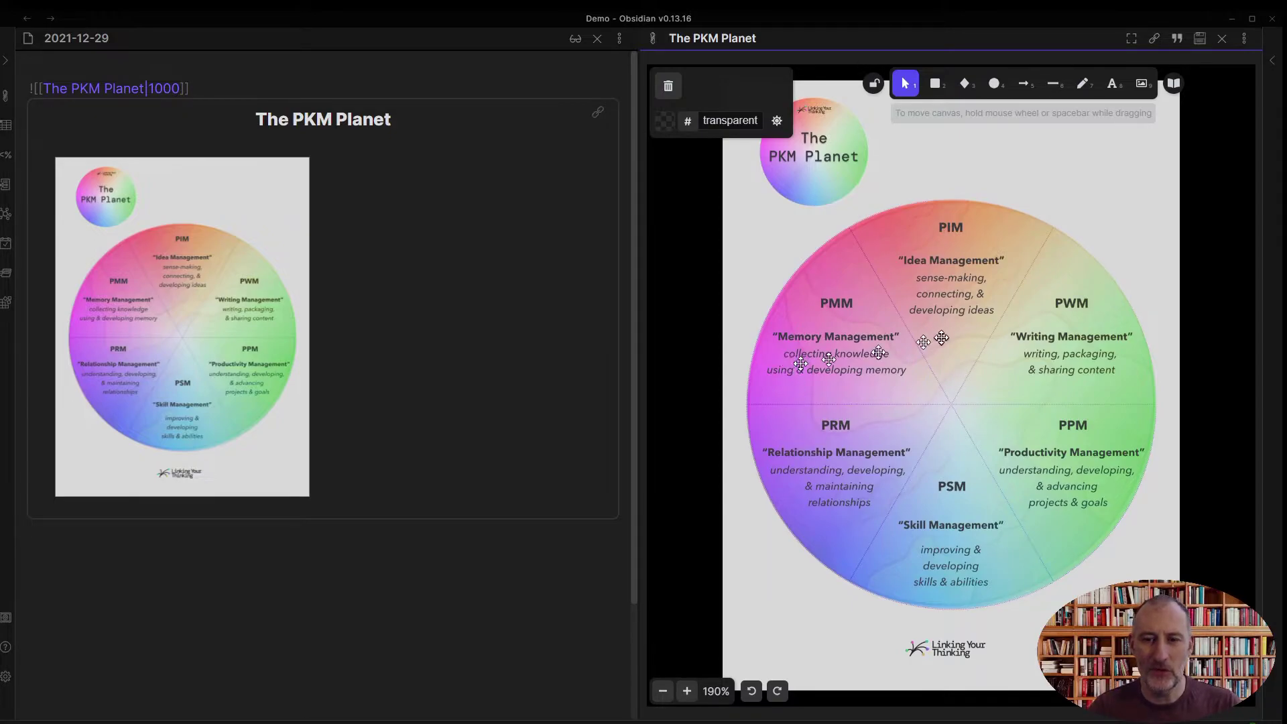
scroll(927, 320, down, 2)
scroll(927, 319, down, 1)
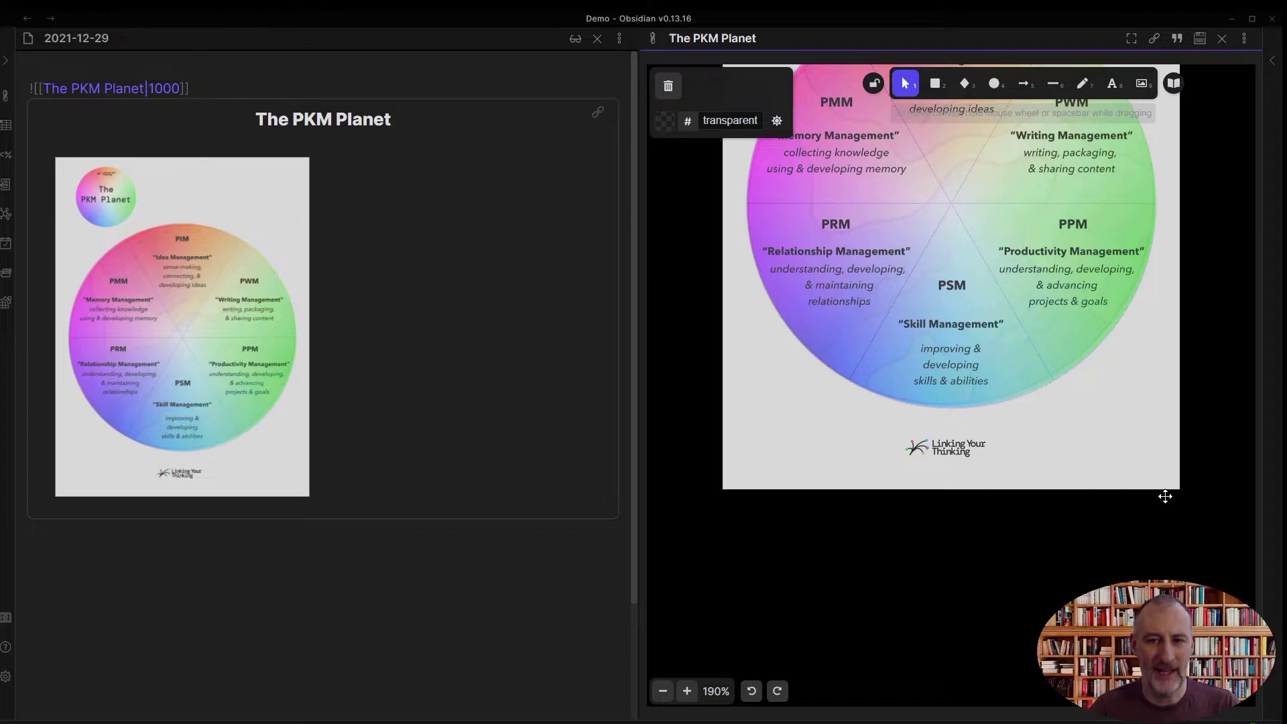
double_click(722, 504)
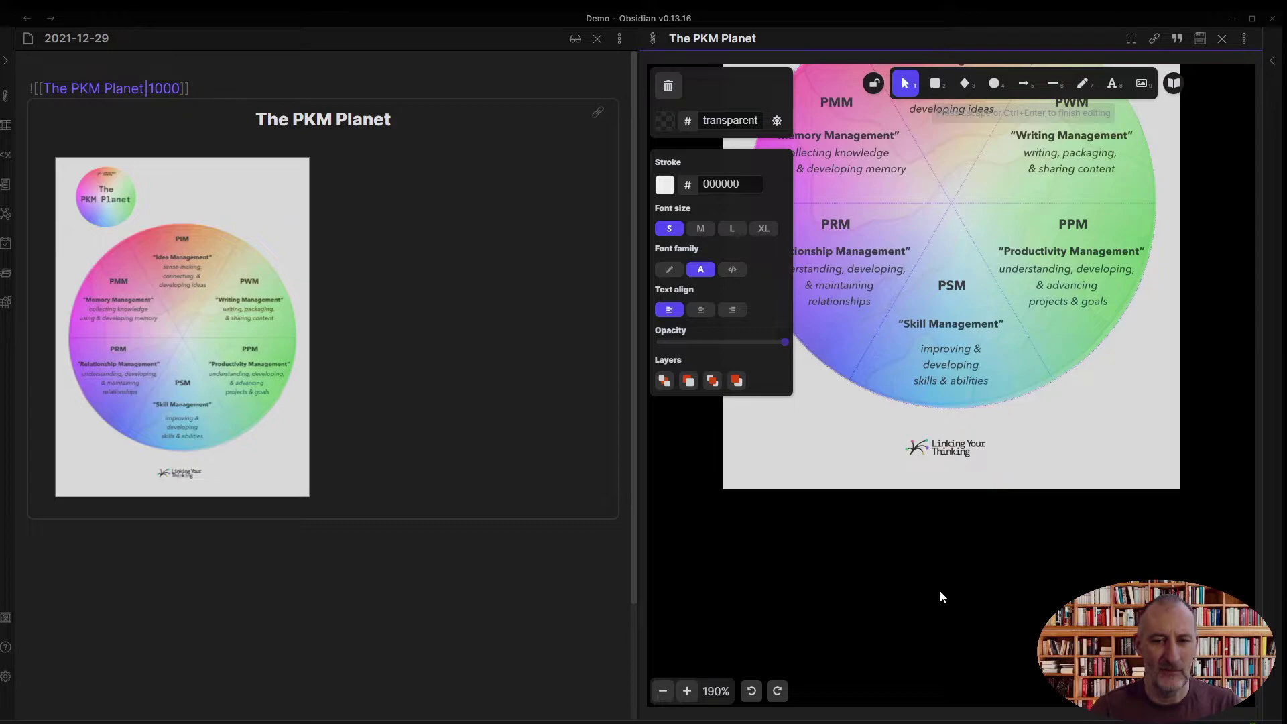
text(source)
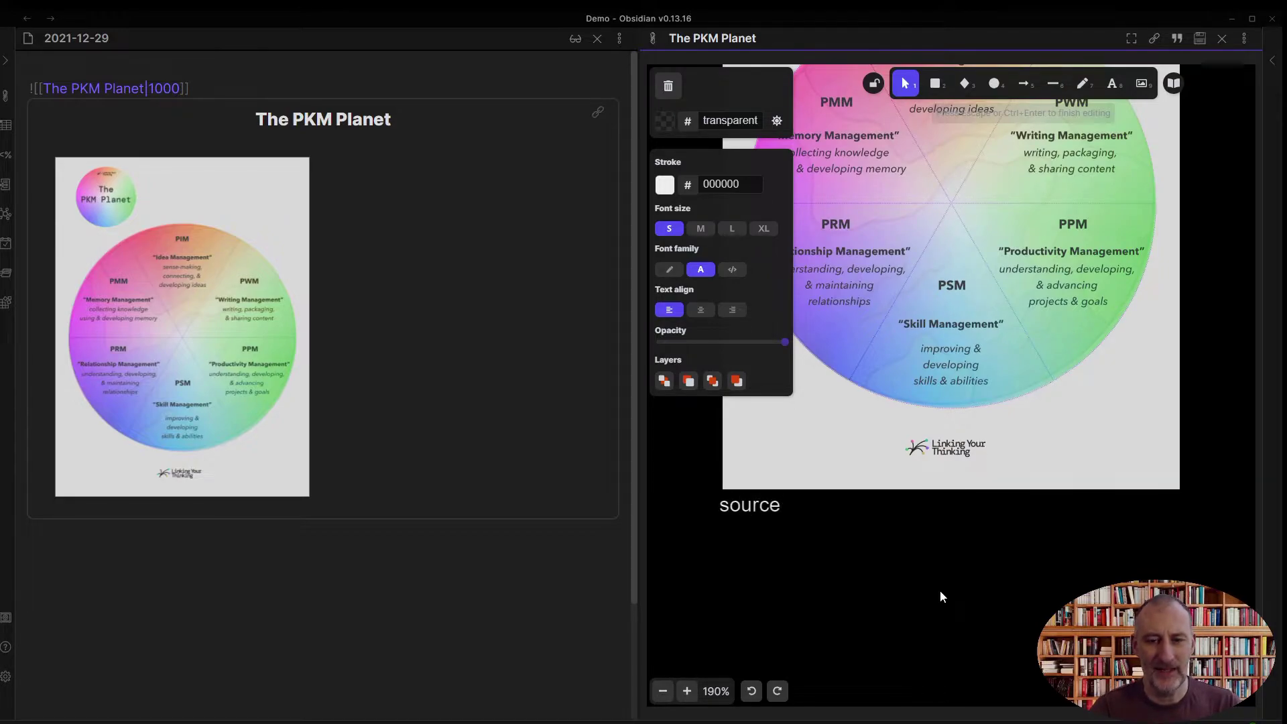
text(: [)
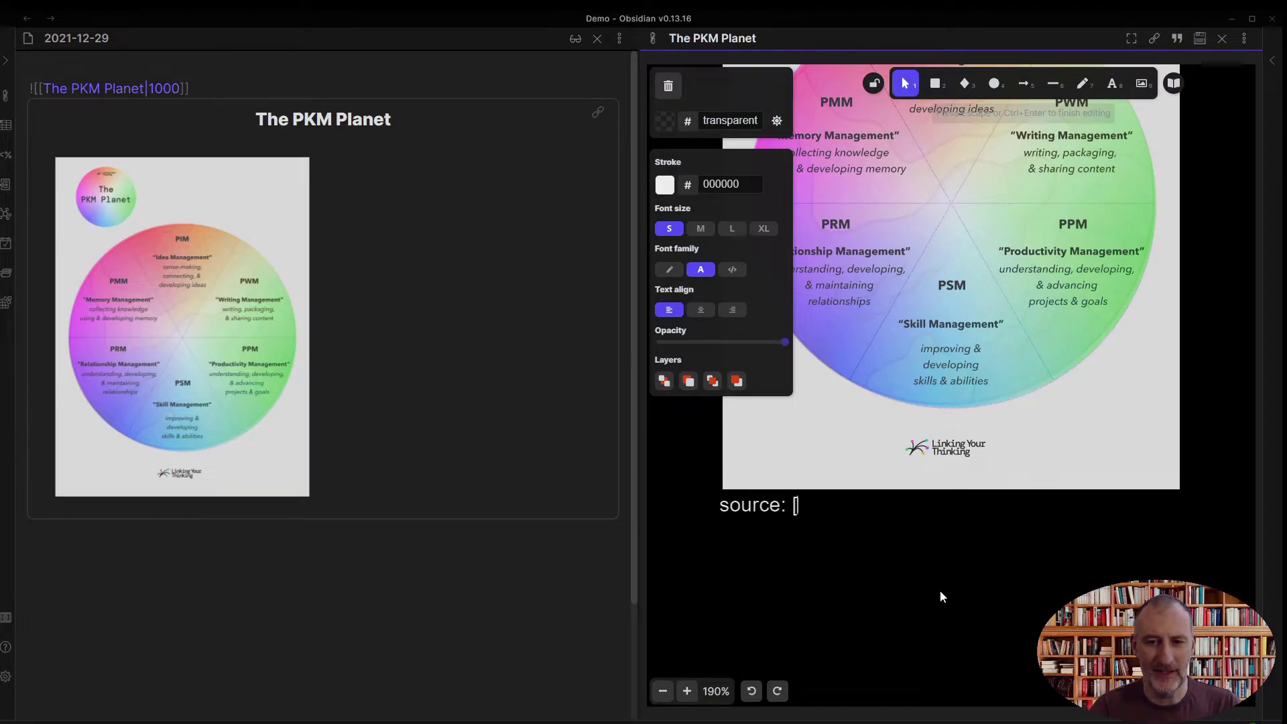
key(ctrl+v)
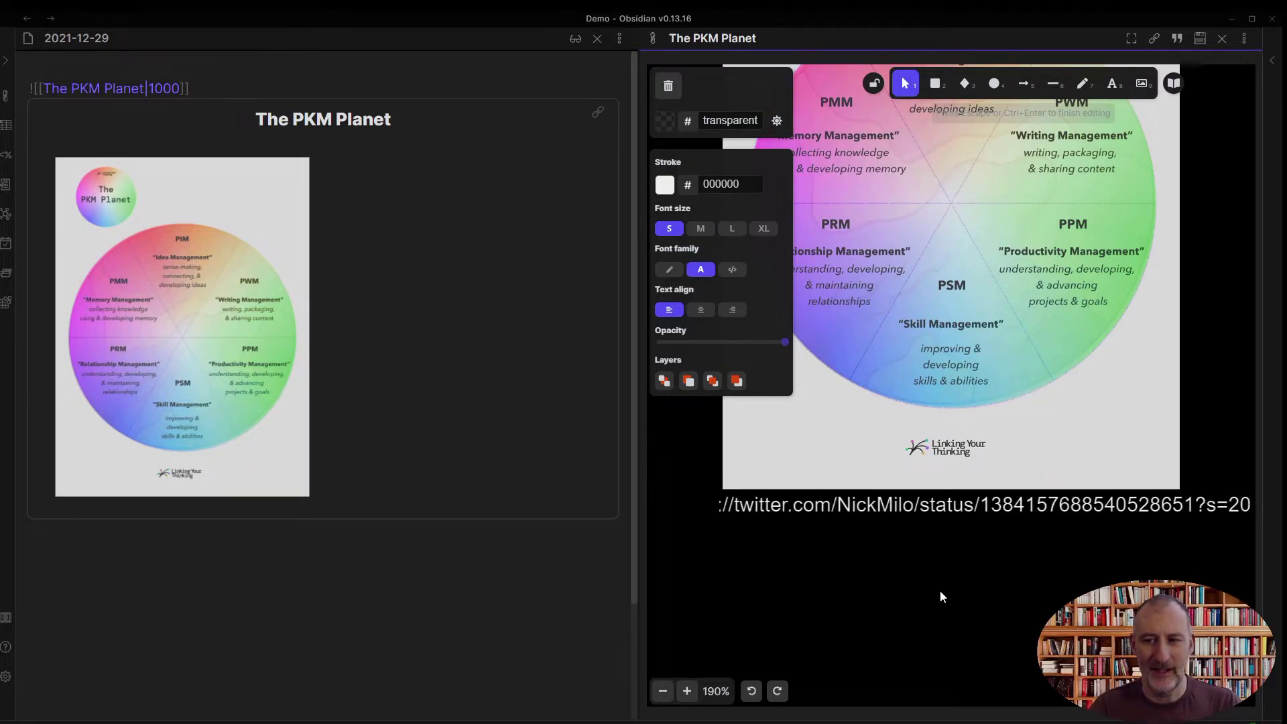
Step: Shape the pasted tweet URL into a markdown link, then reopen the source text for editing
text(])
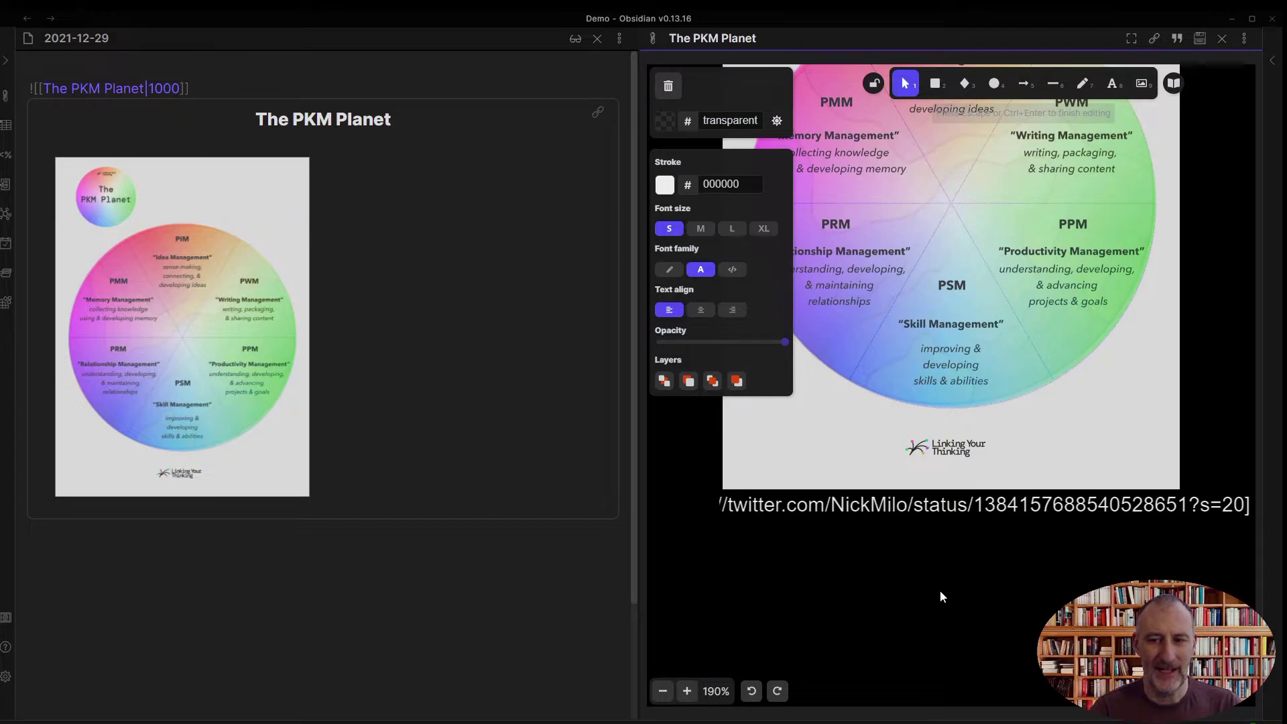
text(])
key(BackSpace)
key(BackSpace)
text())
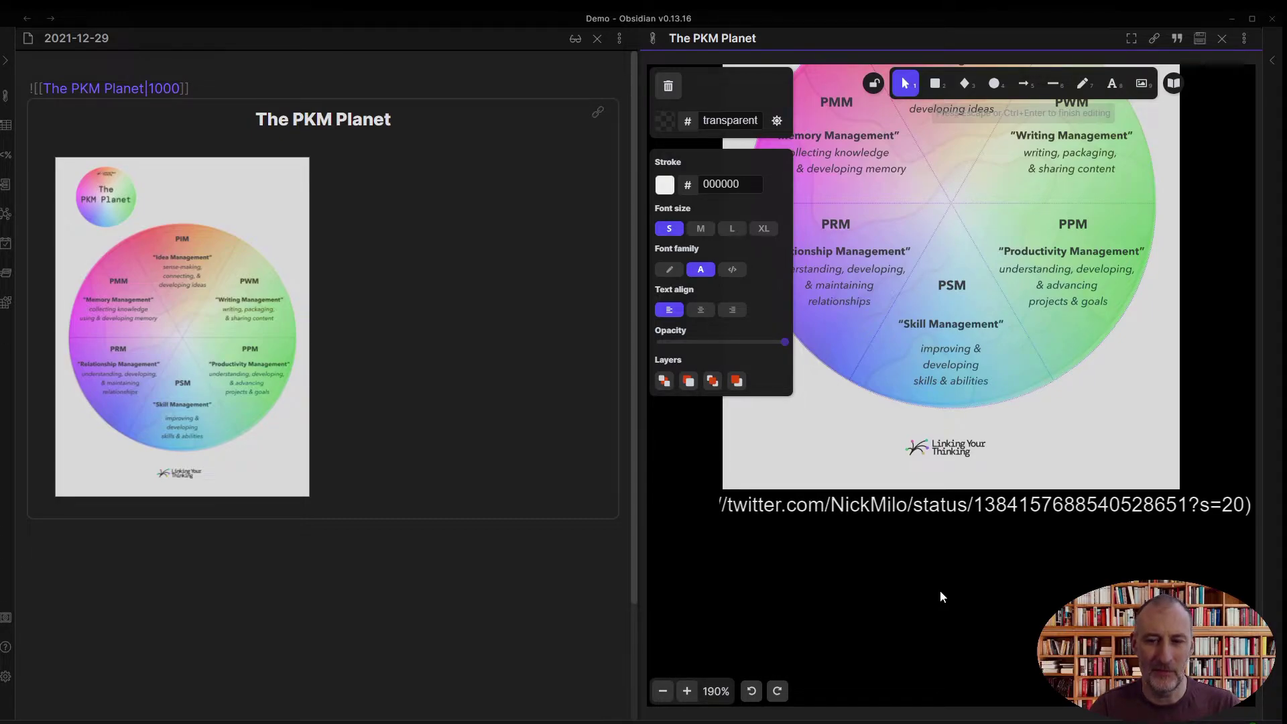
key(Return)
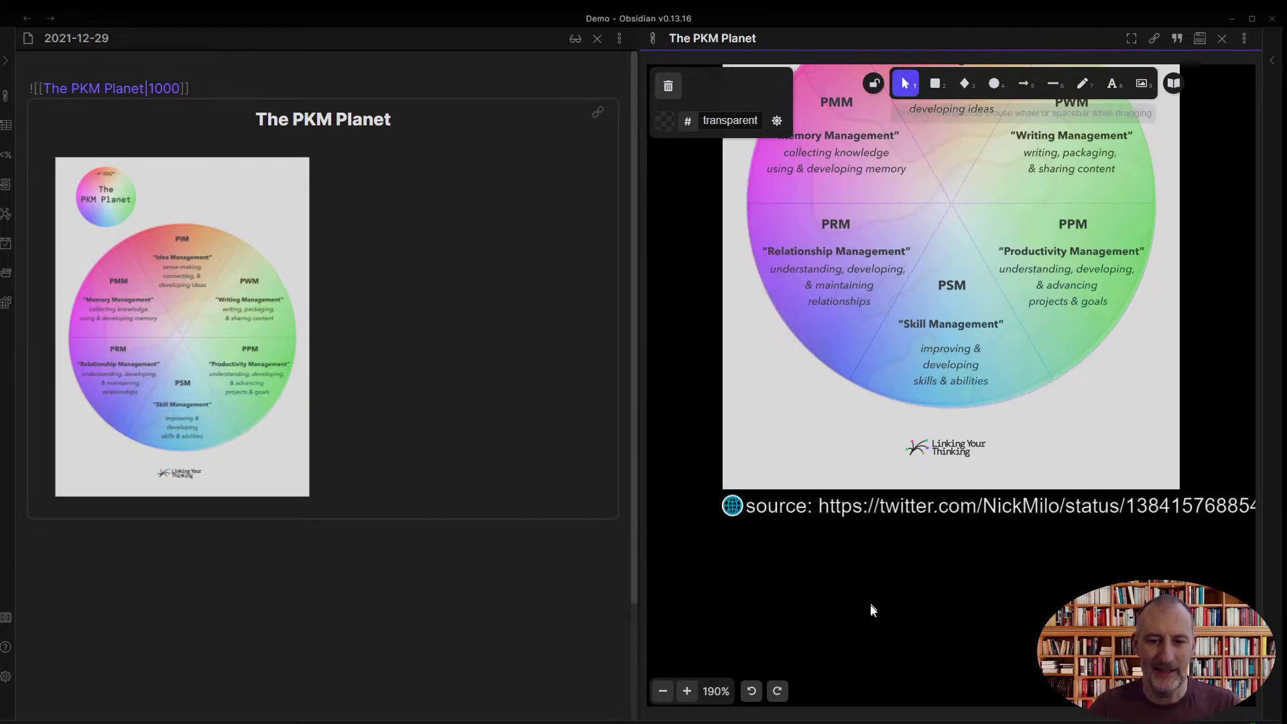
click(862, 513)
double_click(824, 511)
click(849, 506)
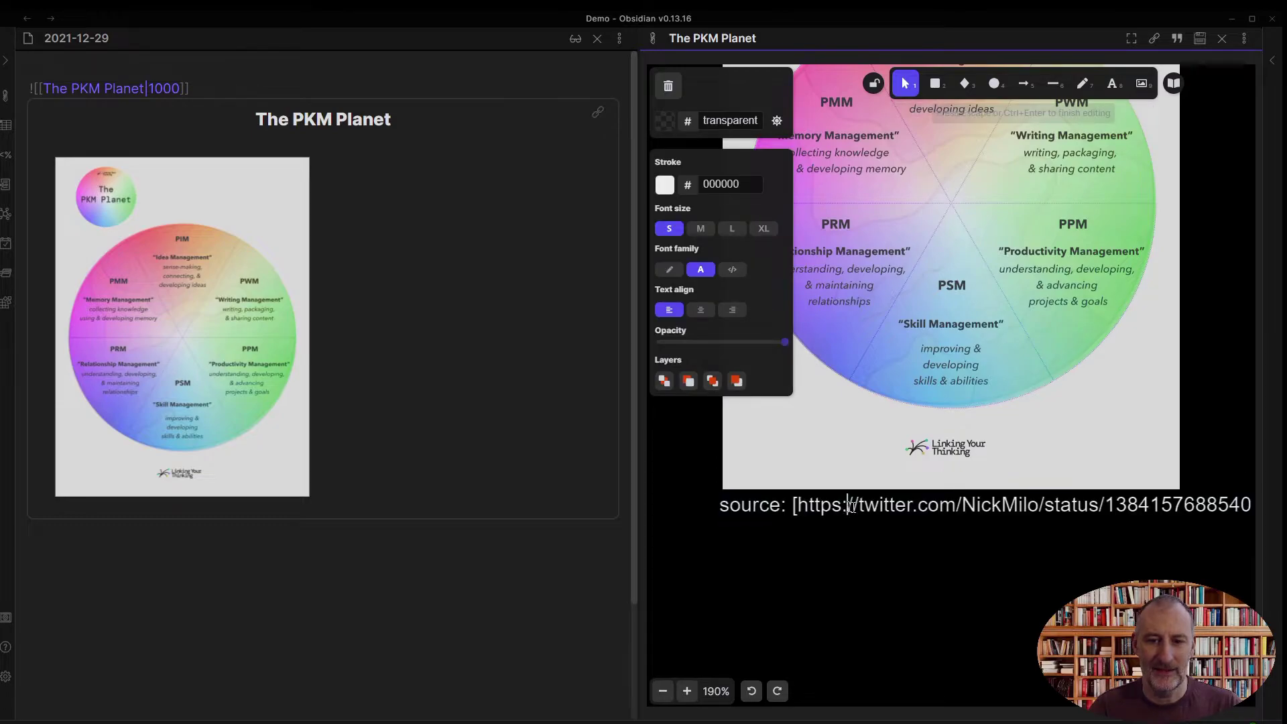
key(End)
key(Return)
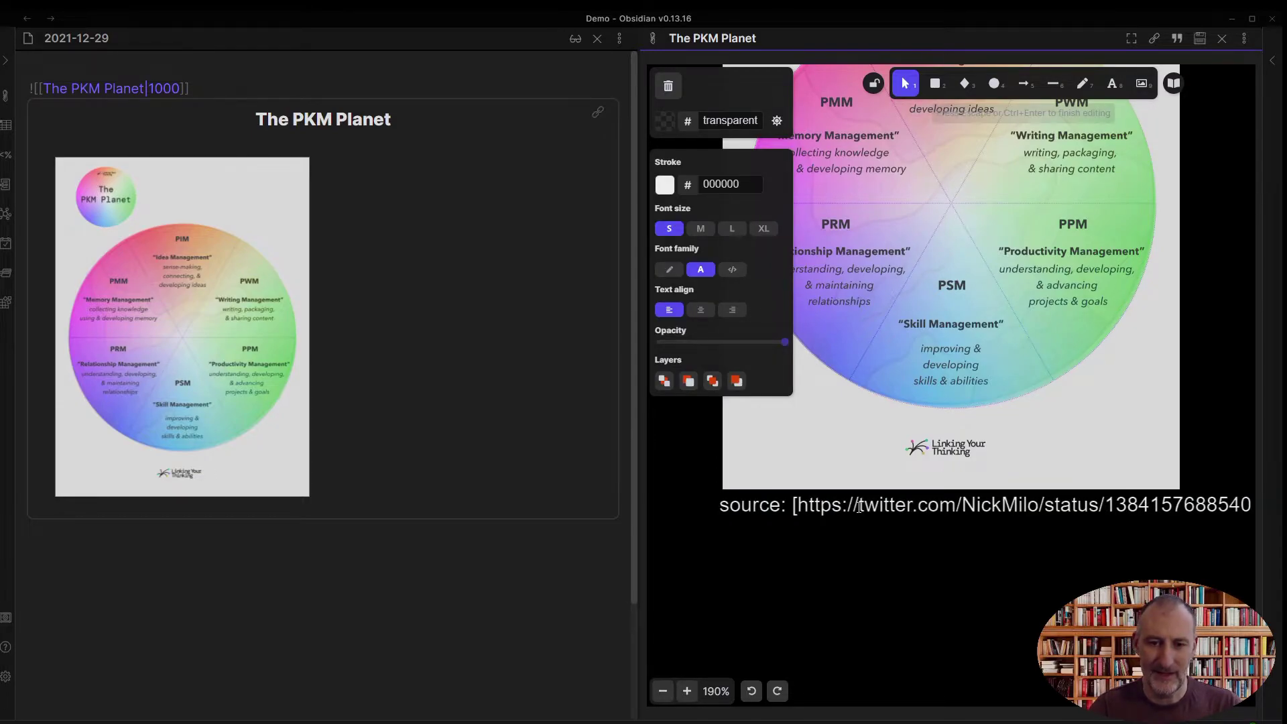
Step: Shrink the source text box and move it directly beneath the PKM Planet image
click(924, 561)
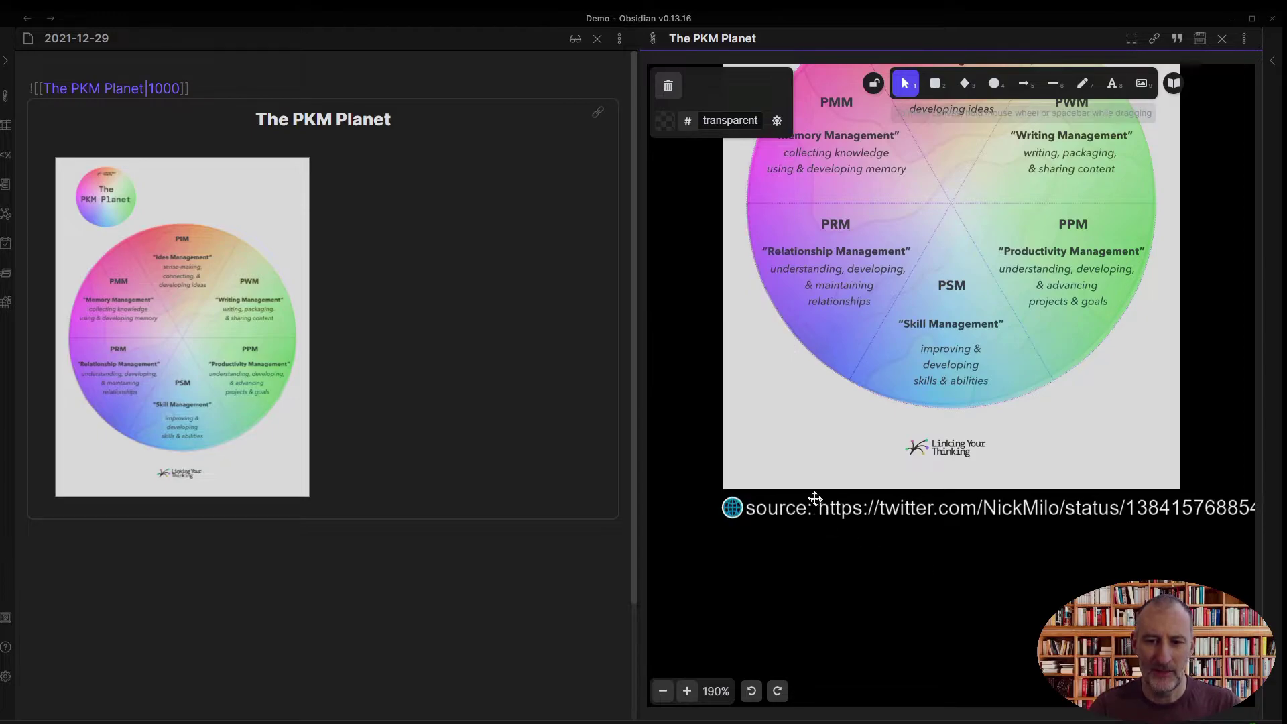
click(815, 499)
mouse_move(714, 494)
mouse_down()
mouse_move(1042, 584)
mouse_move(1109, 563)
mouse_up()
drag(1160, 519, 855, 516)
click(932, 570)
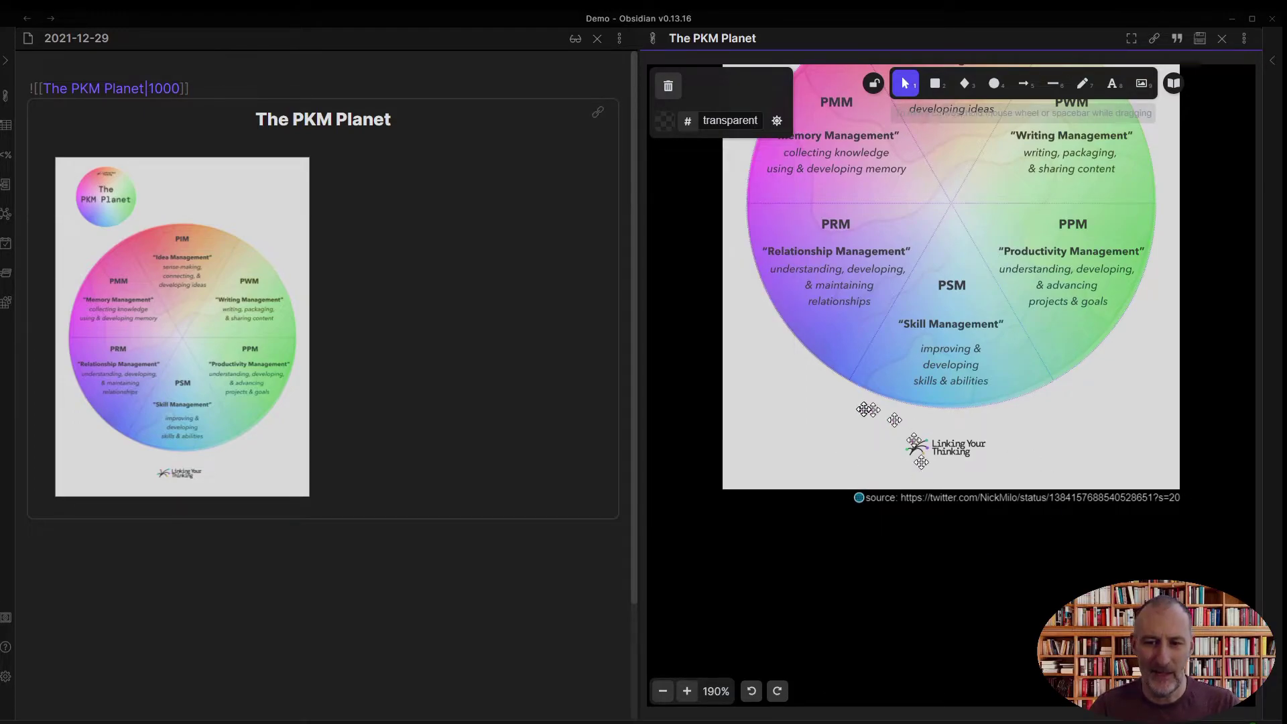
Step: Return to the daily note and check that its embed shows the source line
click(277, 629)
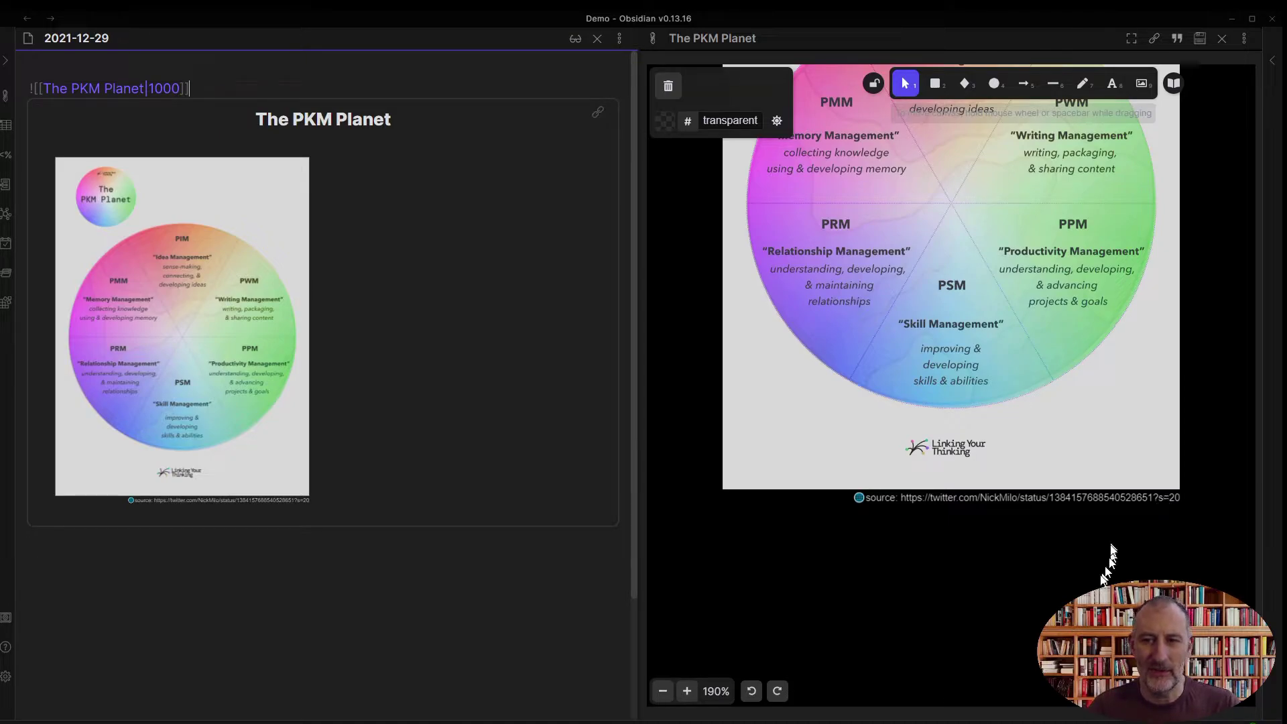
scroll(1099, 578, up, 1)
scroll(1096, 570, up, 1)
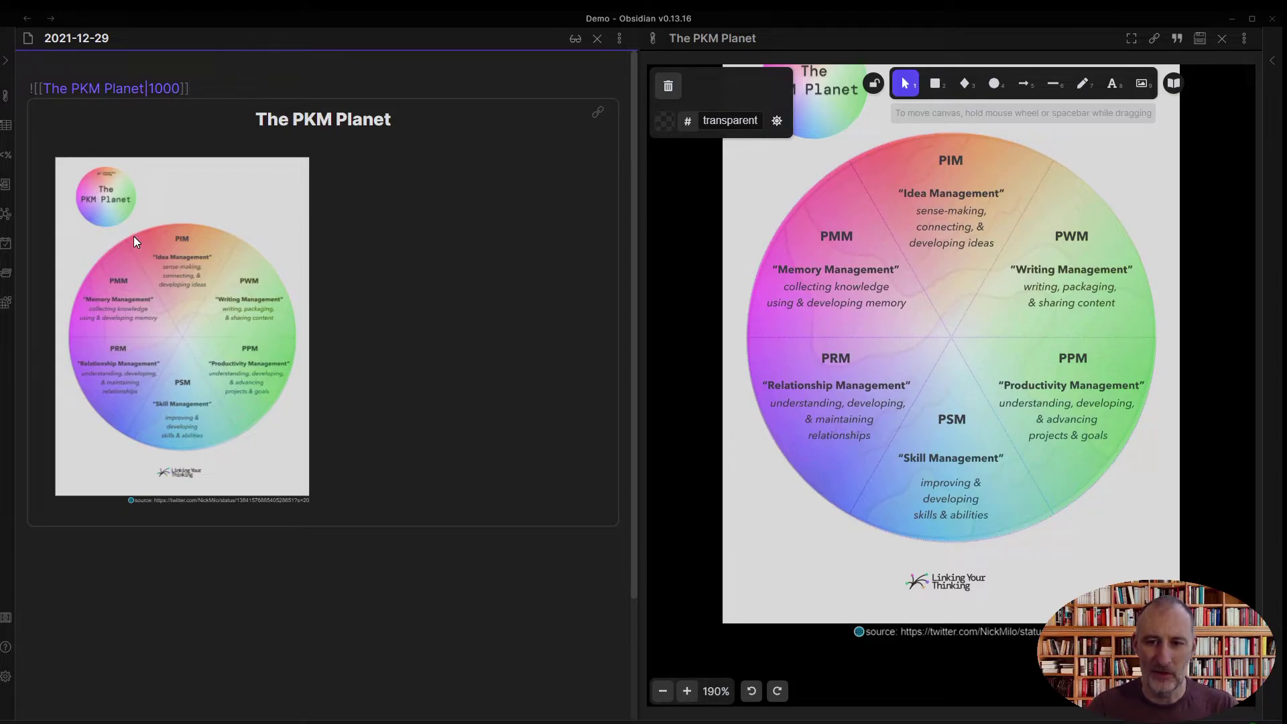
click(737, 122)
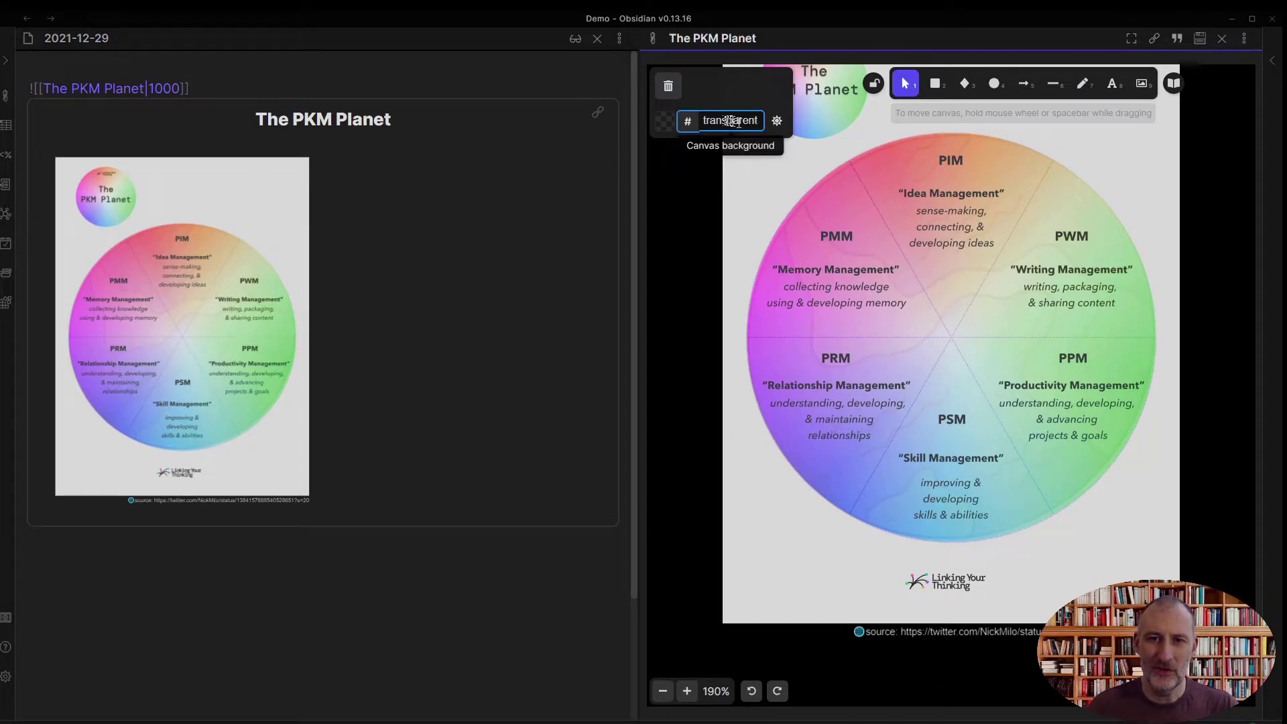
drag(706, 120, 758, 121)
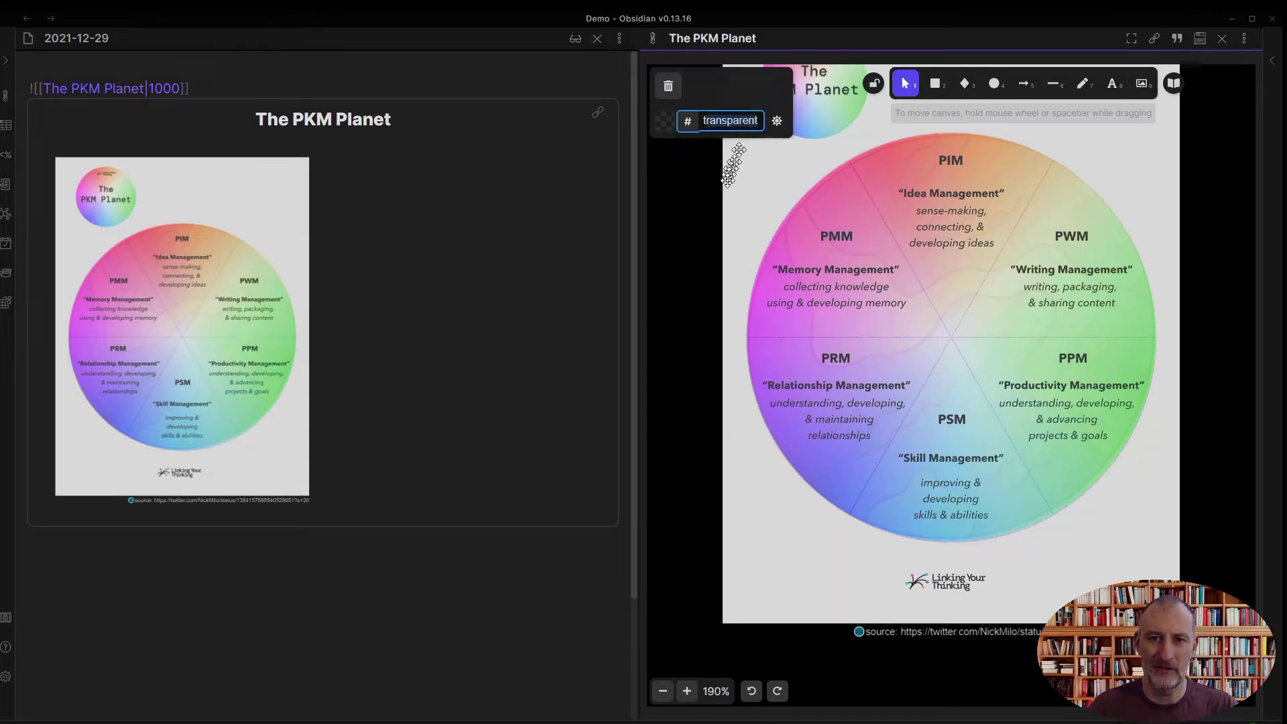
click(732, 120)
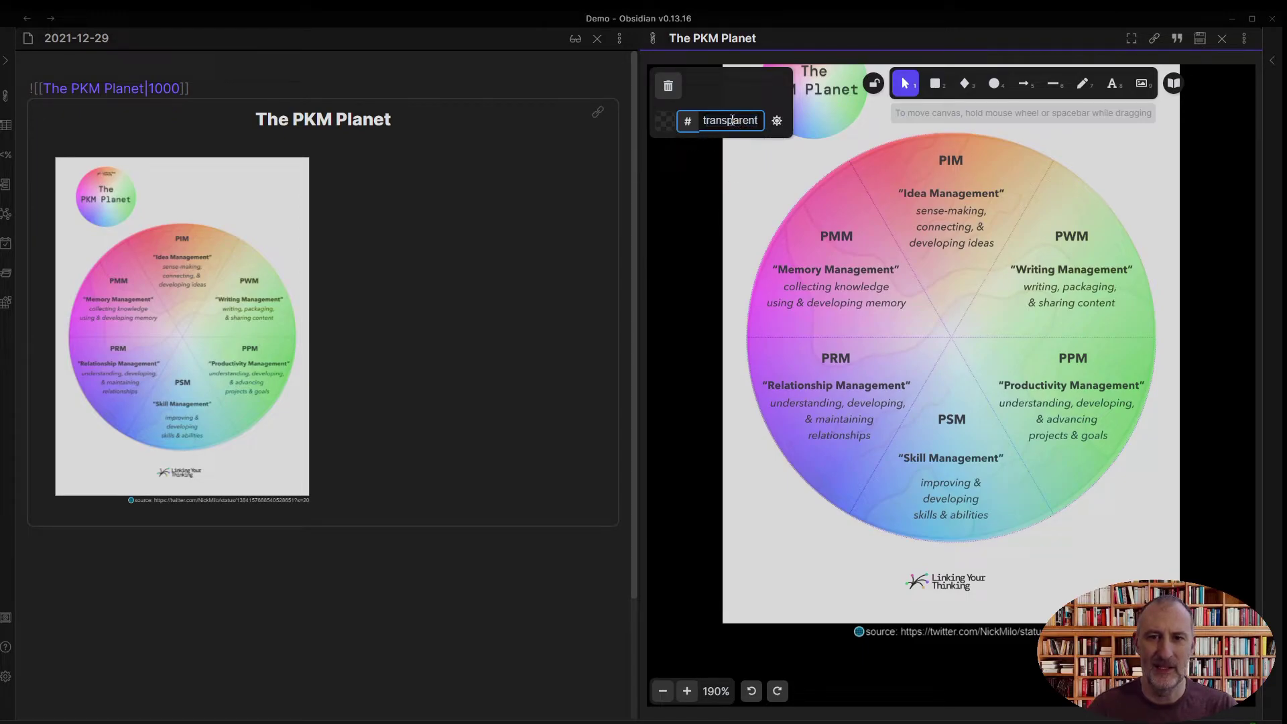
click(665, 122)
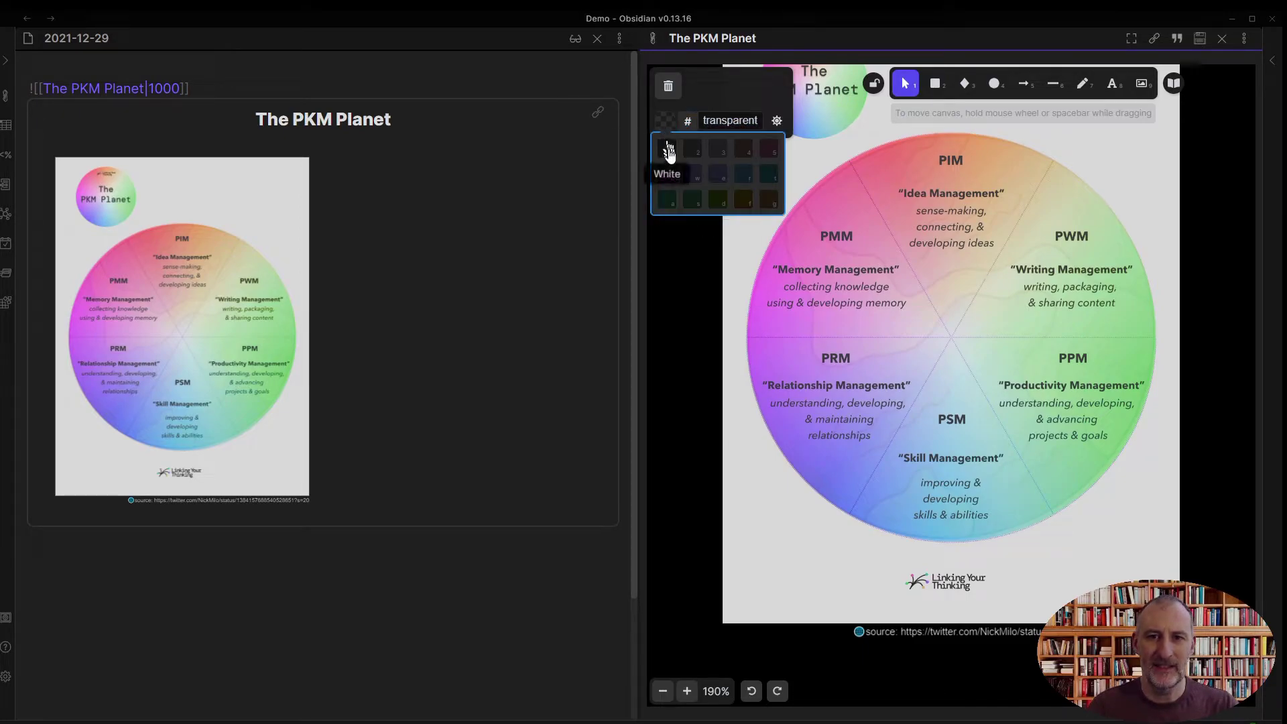
double_click(725, 121)
text(black)
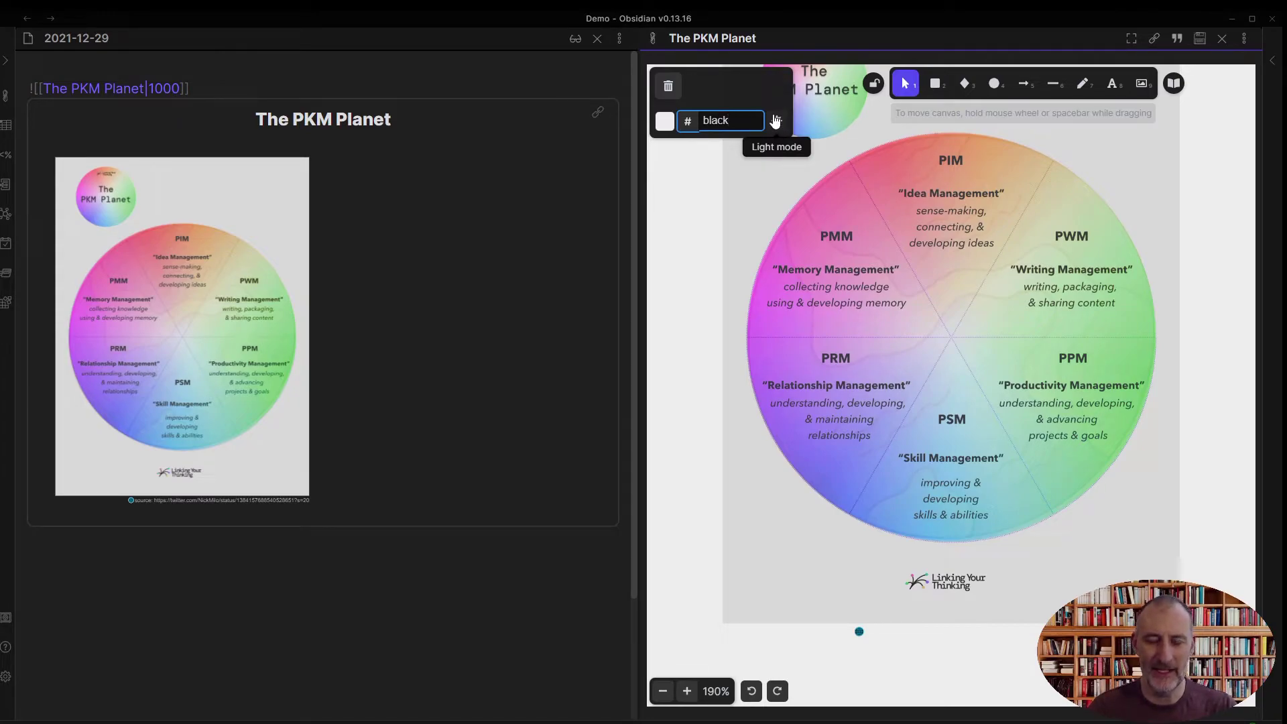
click(365, 611)
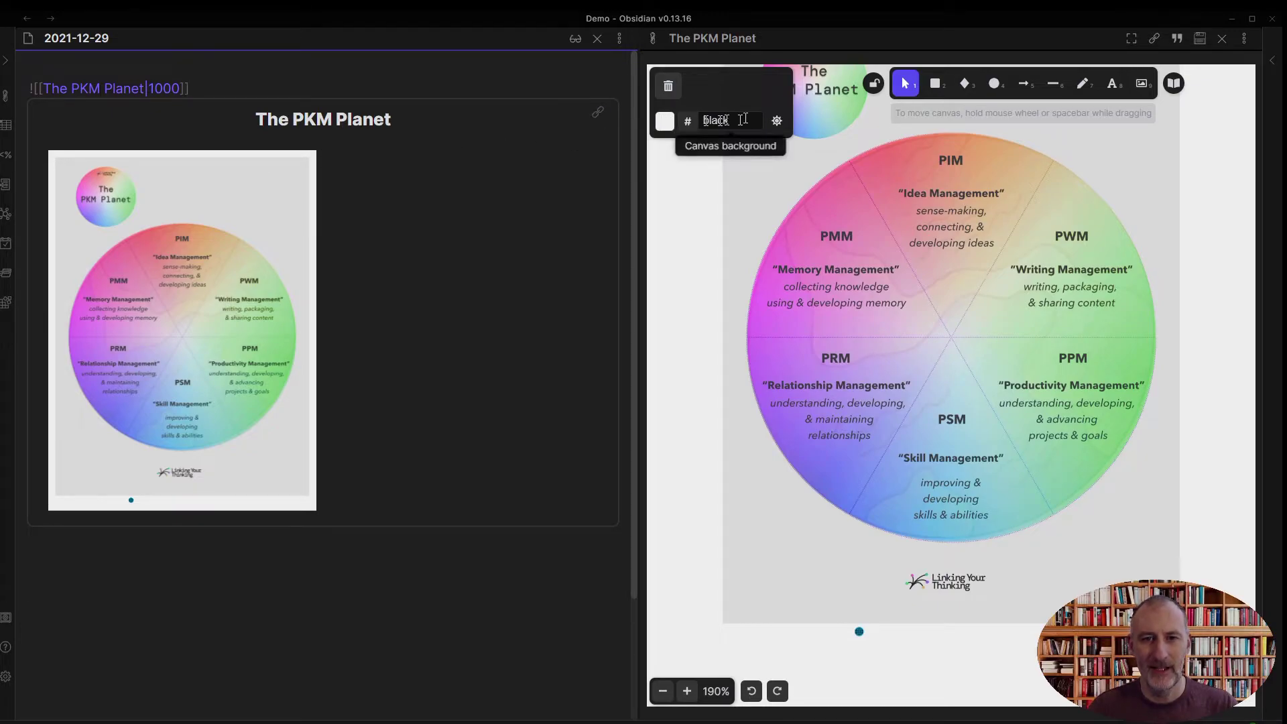
click(713, 121)
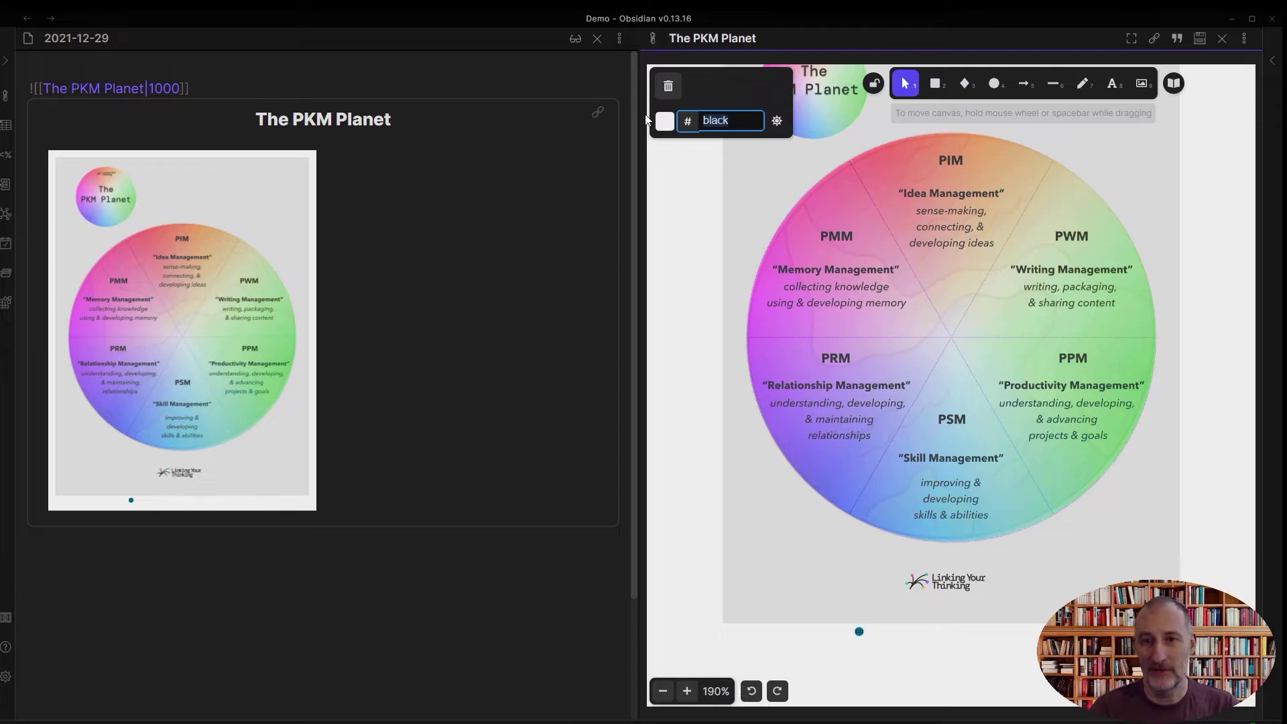
text(tran)
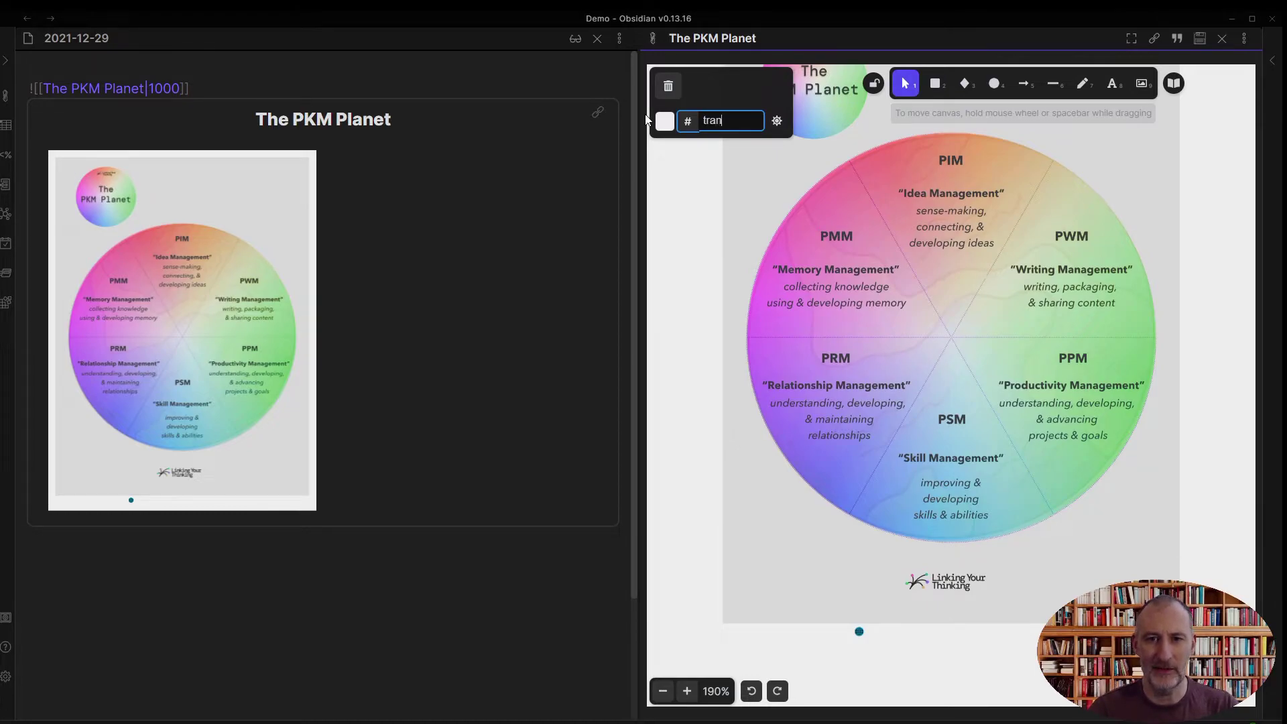
text(sparent)
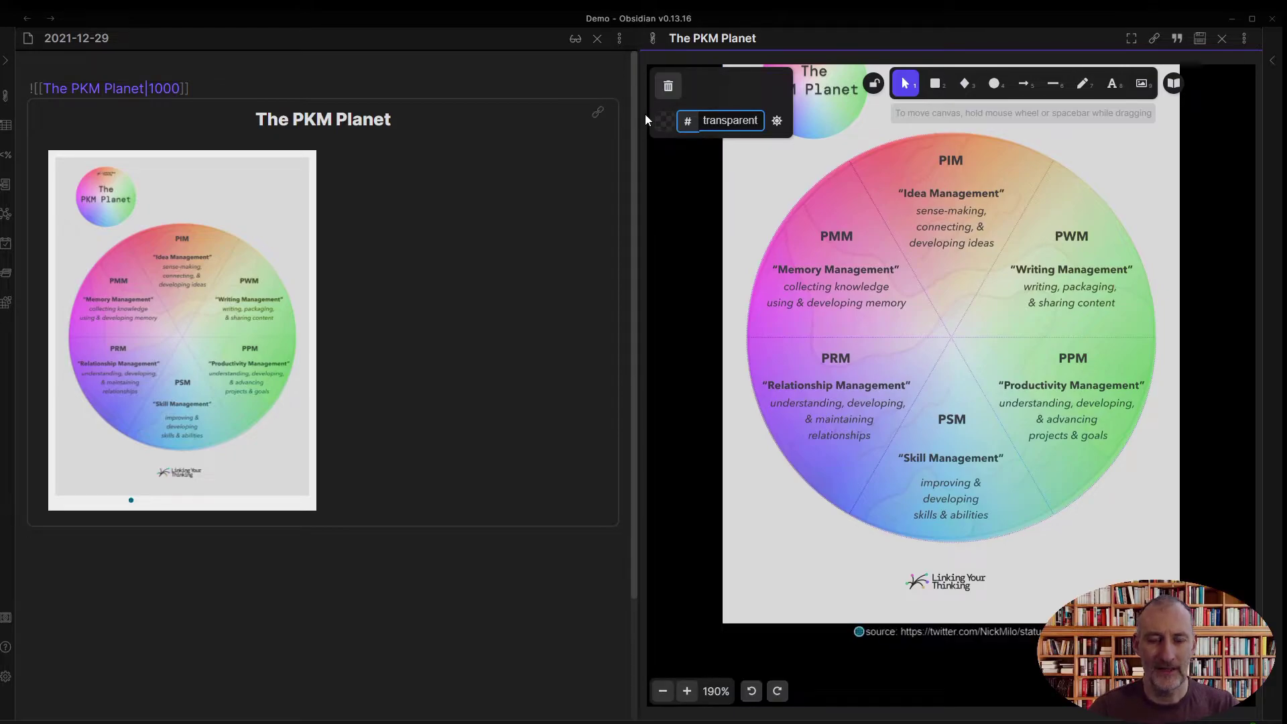
click(369, 662)
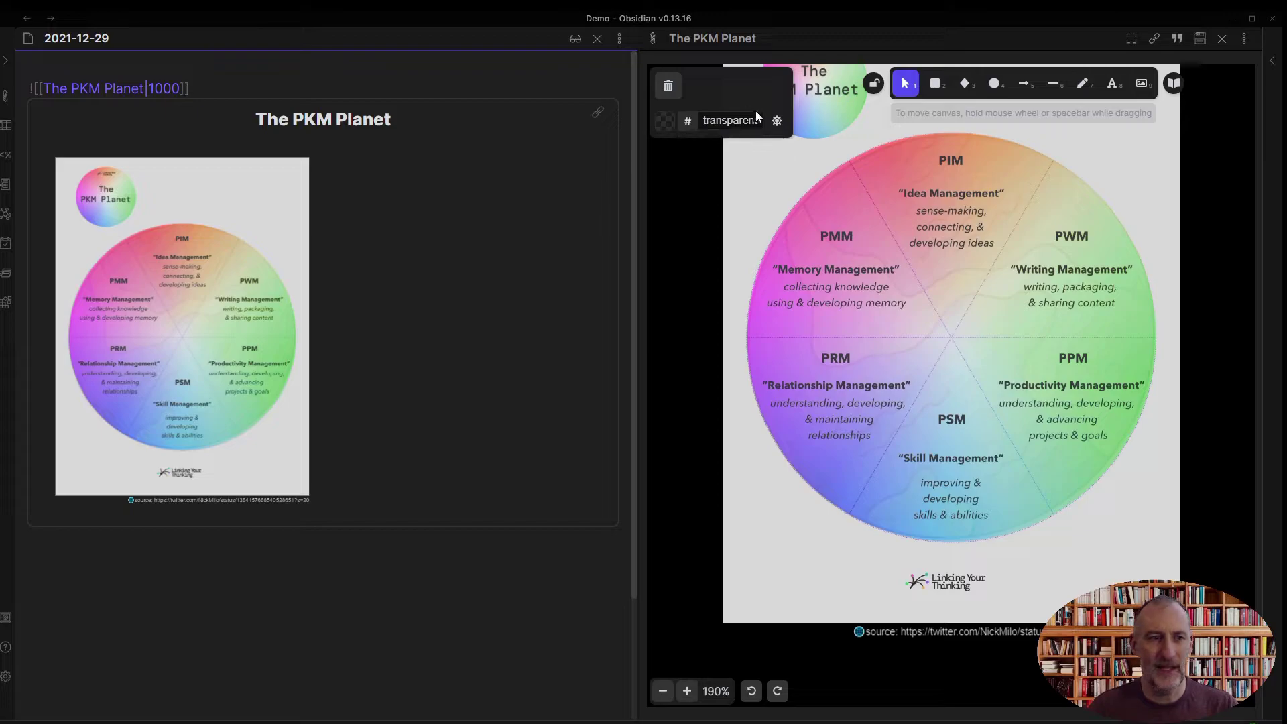
Step: Expand the left sidebar and show the vault's file explorer
click(4, 61)
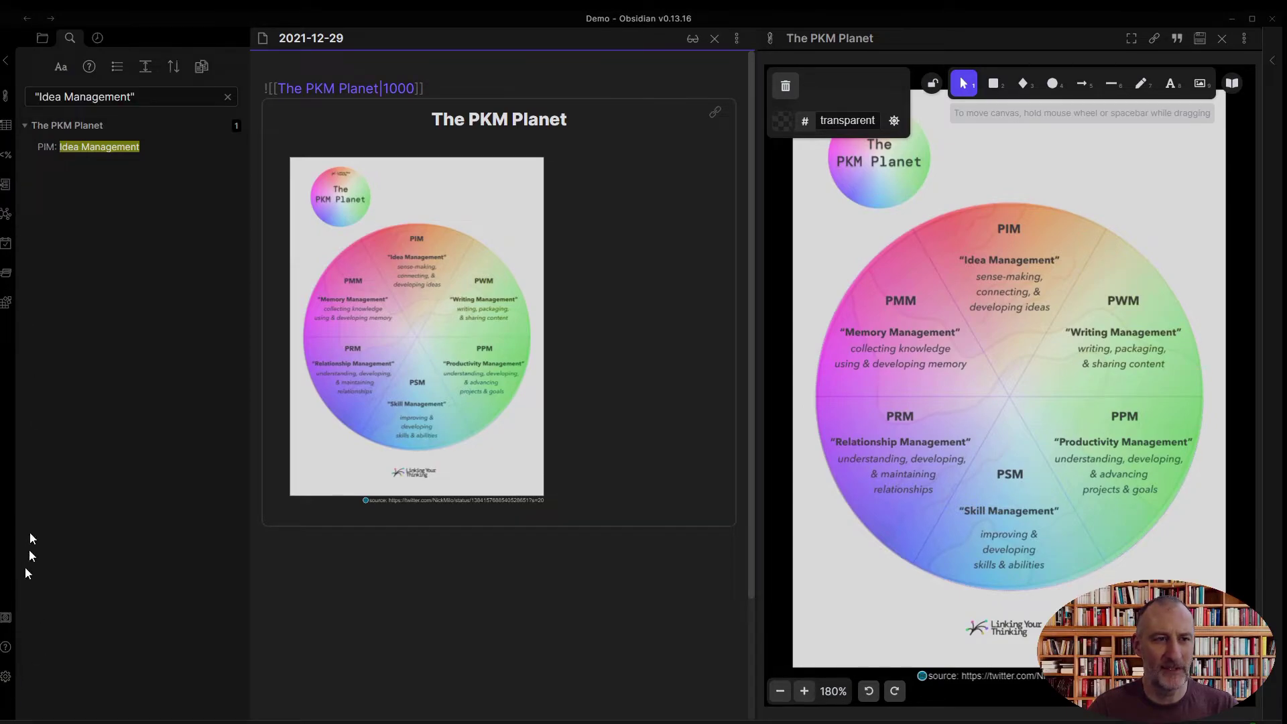
click(42, 38)
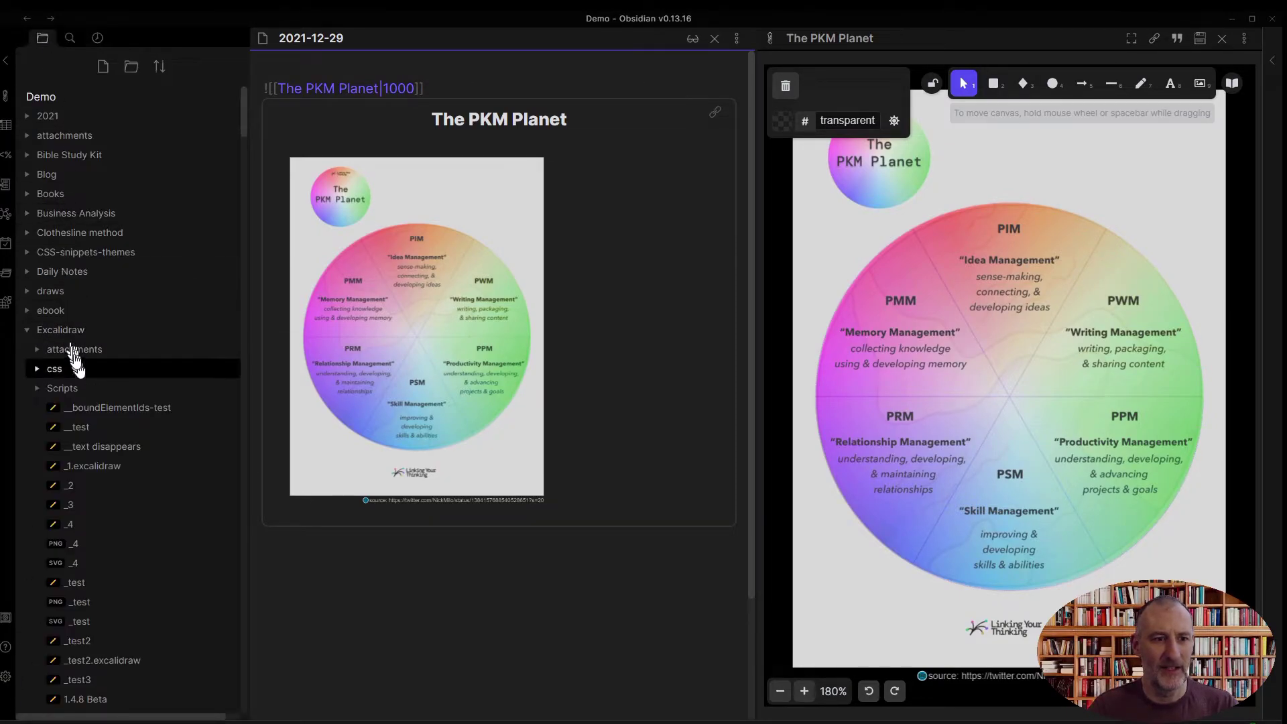
scroll(75, 360, down, 20)
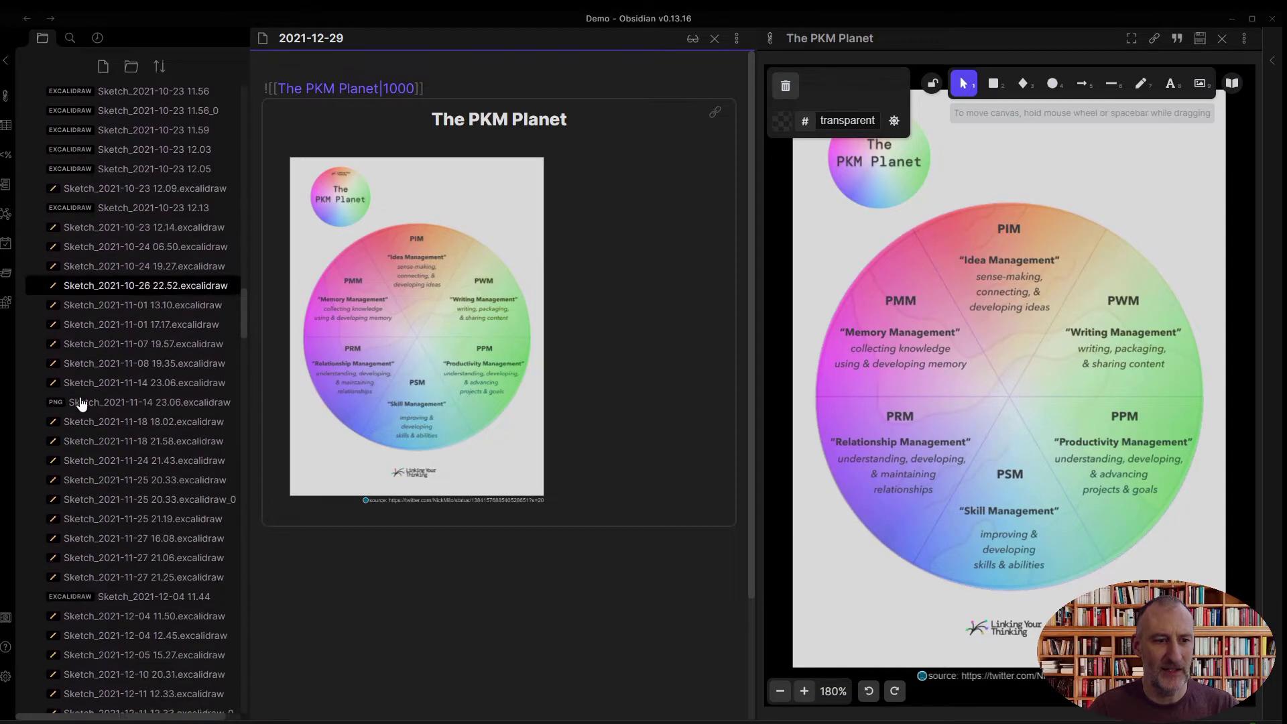
scroll(80, 402, down, 10)
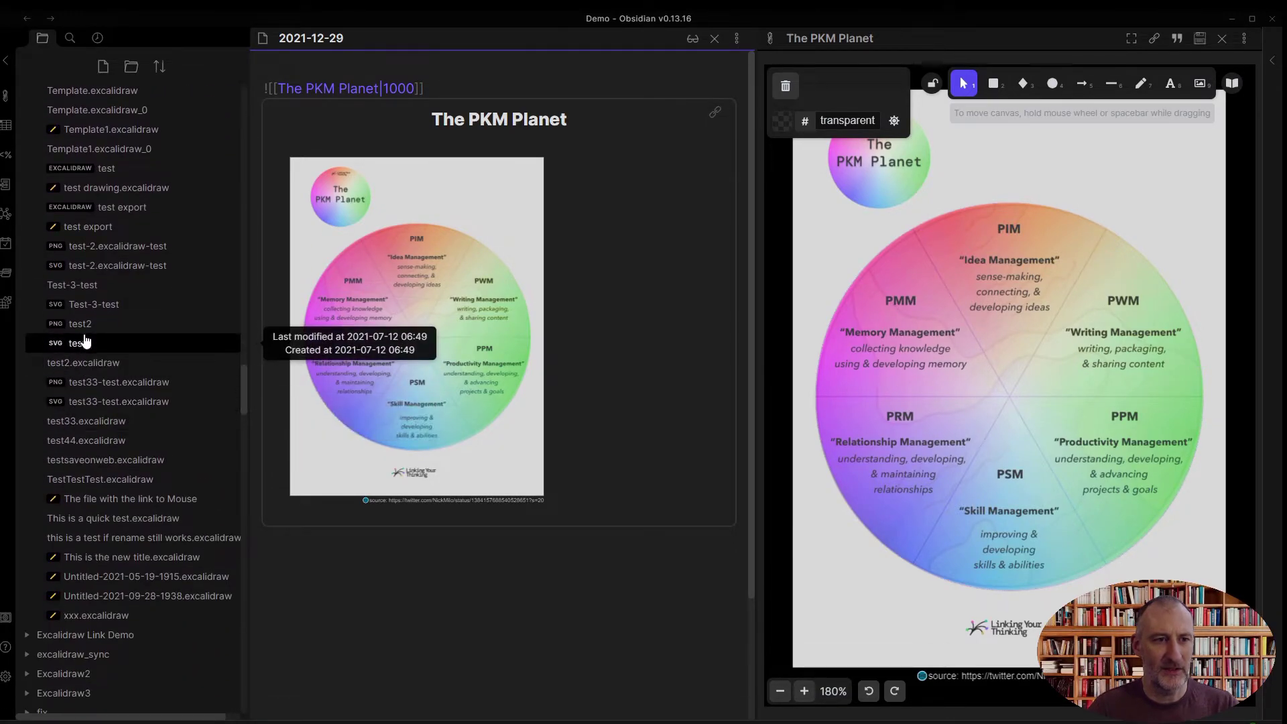
scroll(83, 342, up, 2)
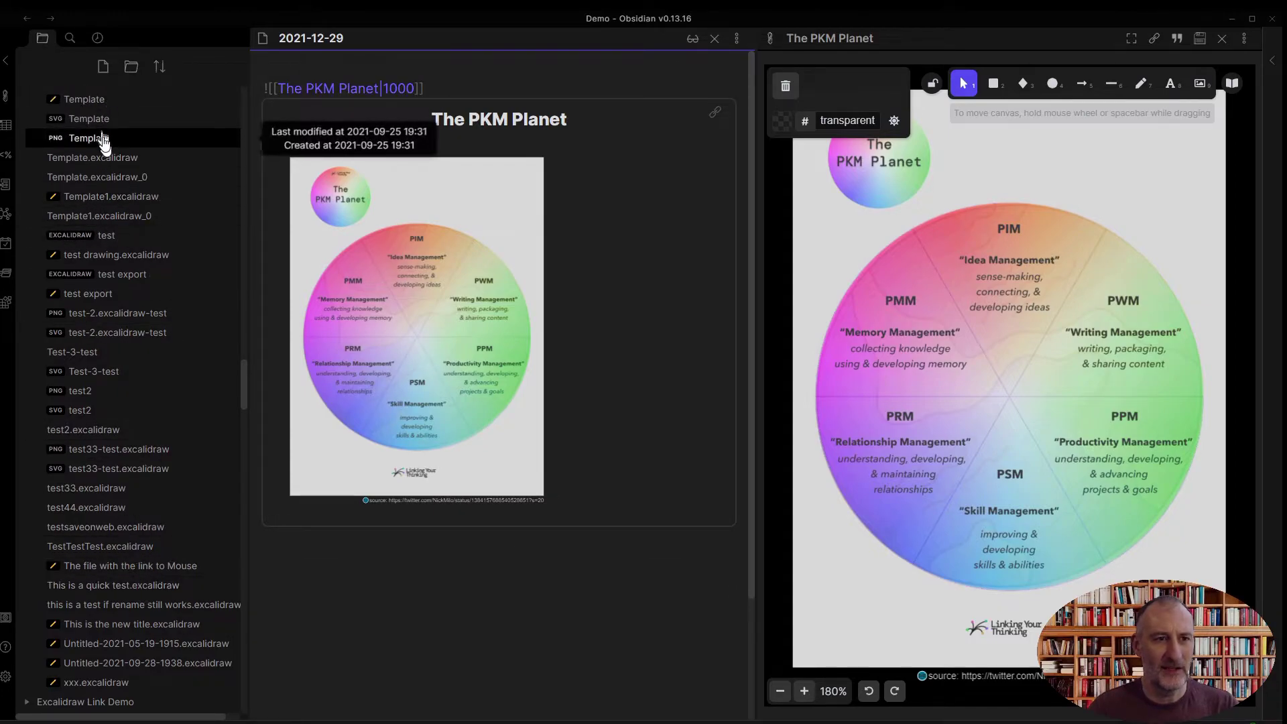
scroll(103, 138, up, 2)
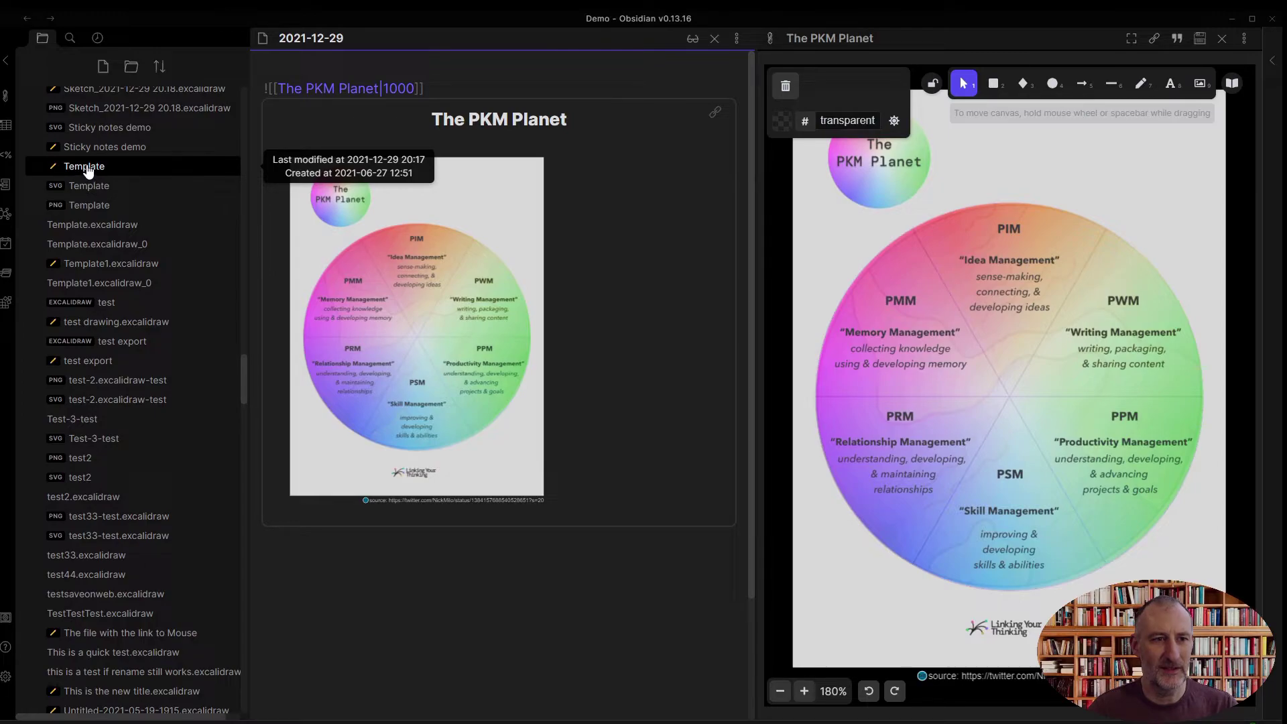
Step: Open the Excalidraw/Template drawing, pick the Text tool, then go back to the 2021-12-29 note
click(88, 171)
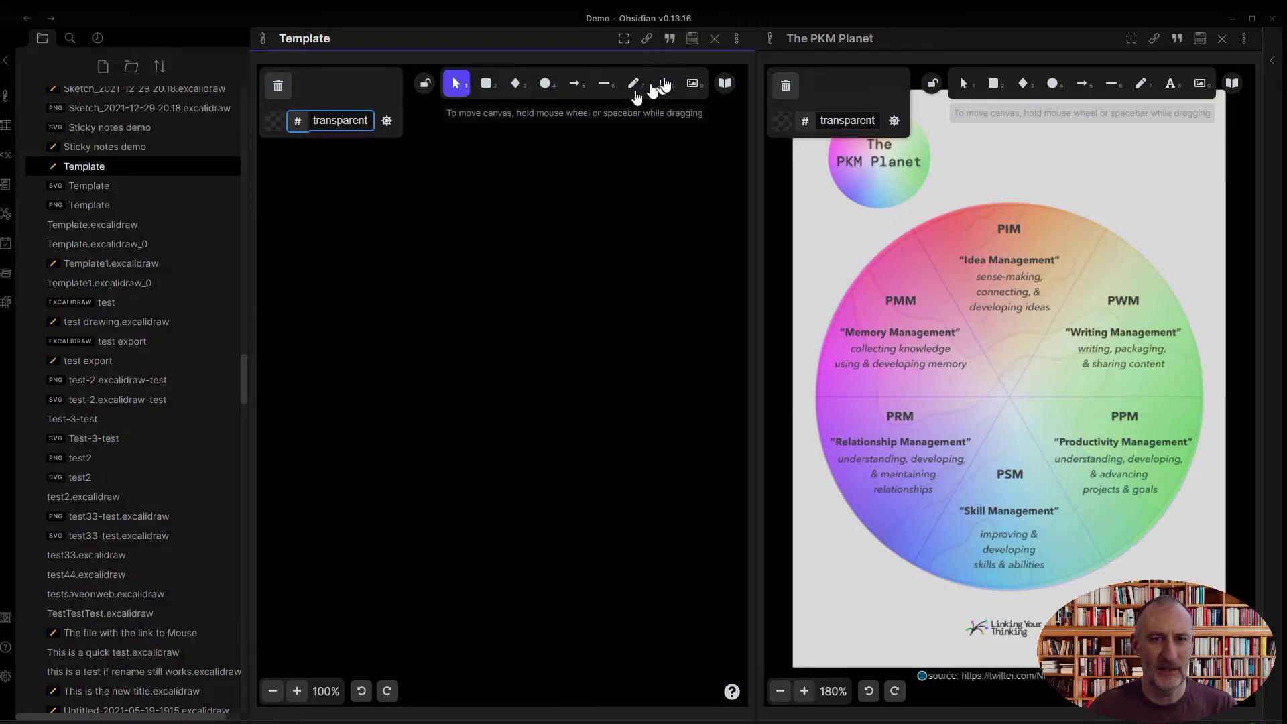
click(662, 83)
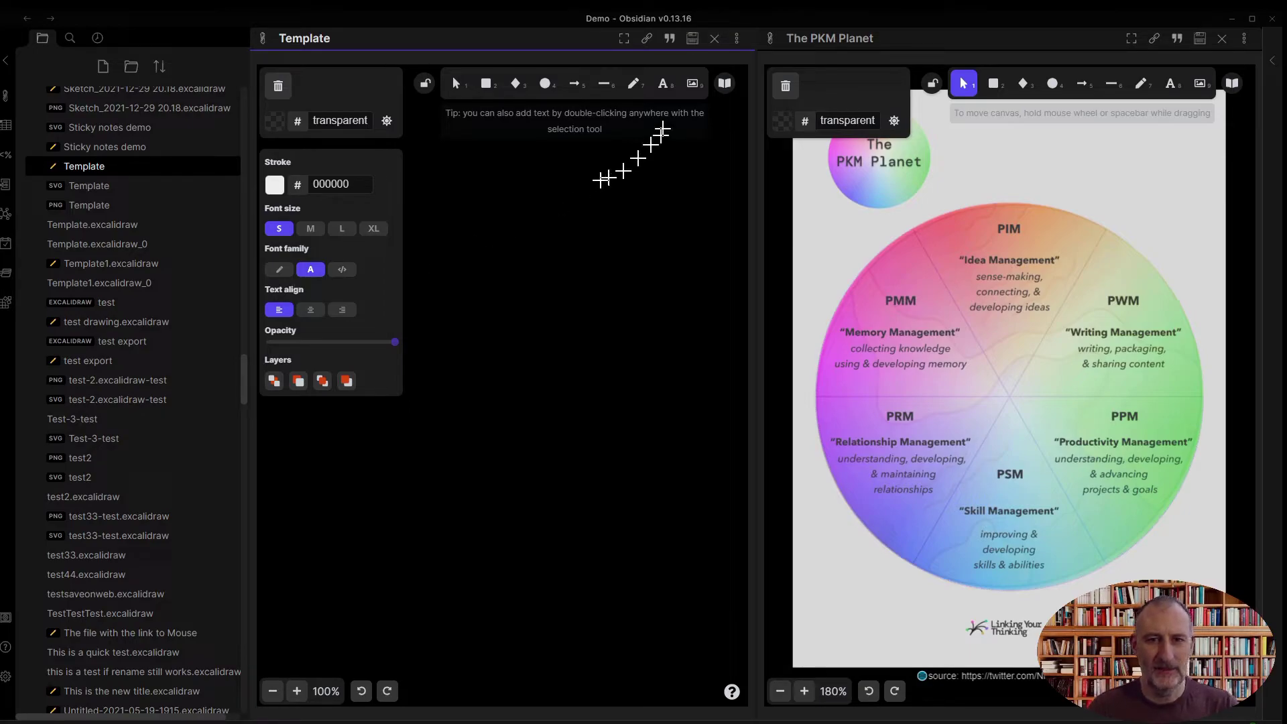
click(28, 20)
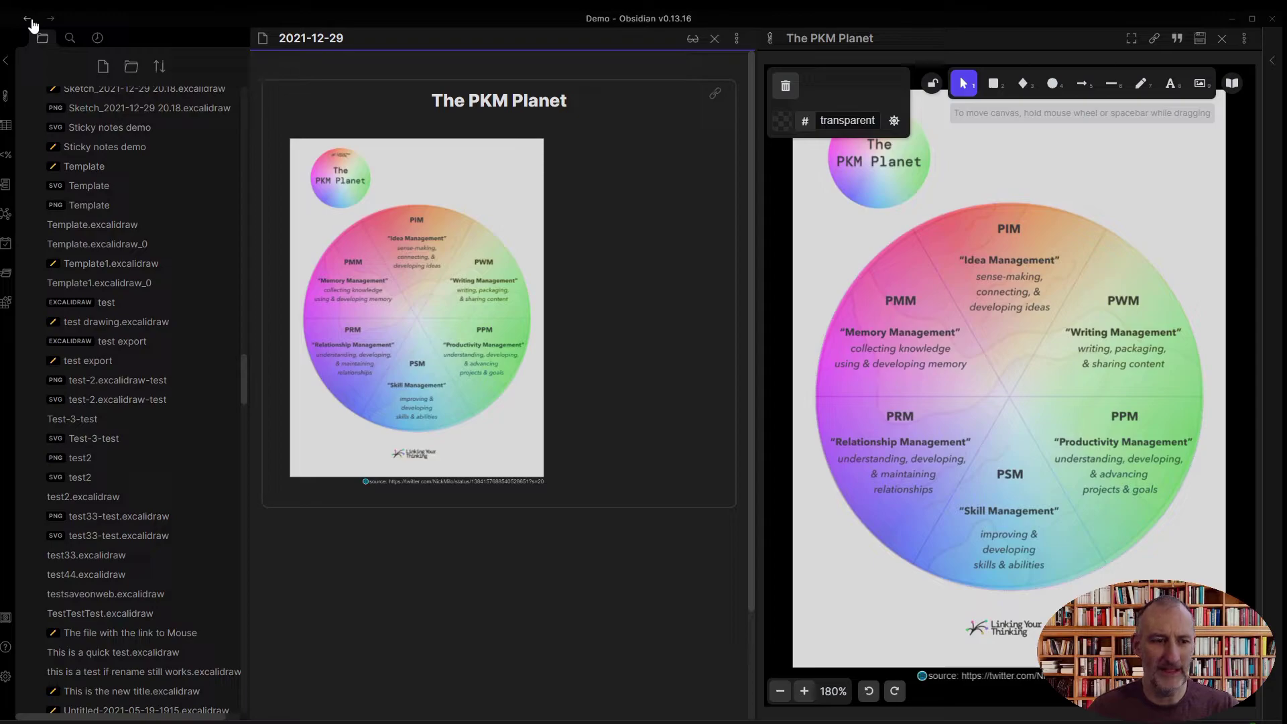
click(6, 676)
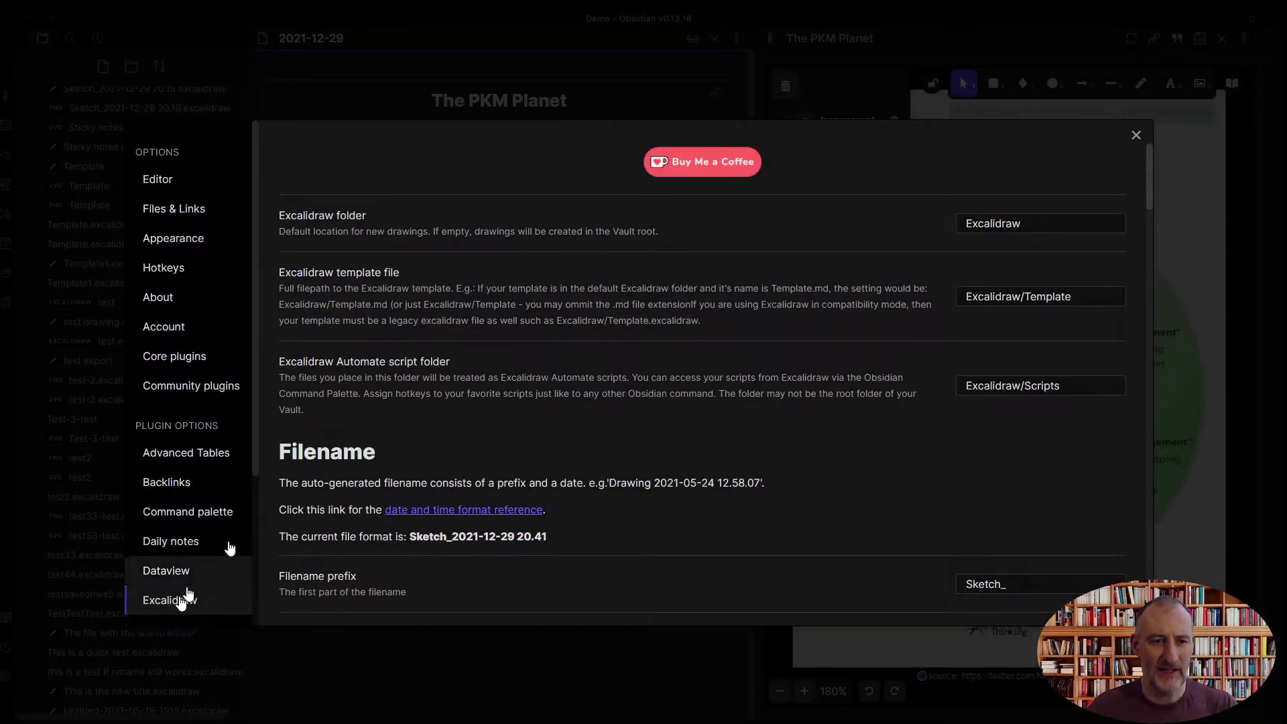
drag(1097, 294, 968, 294)
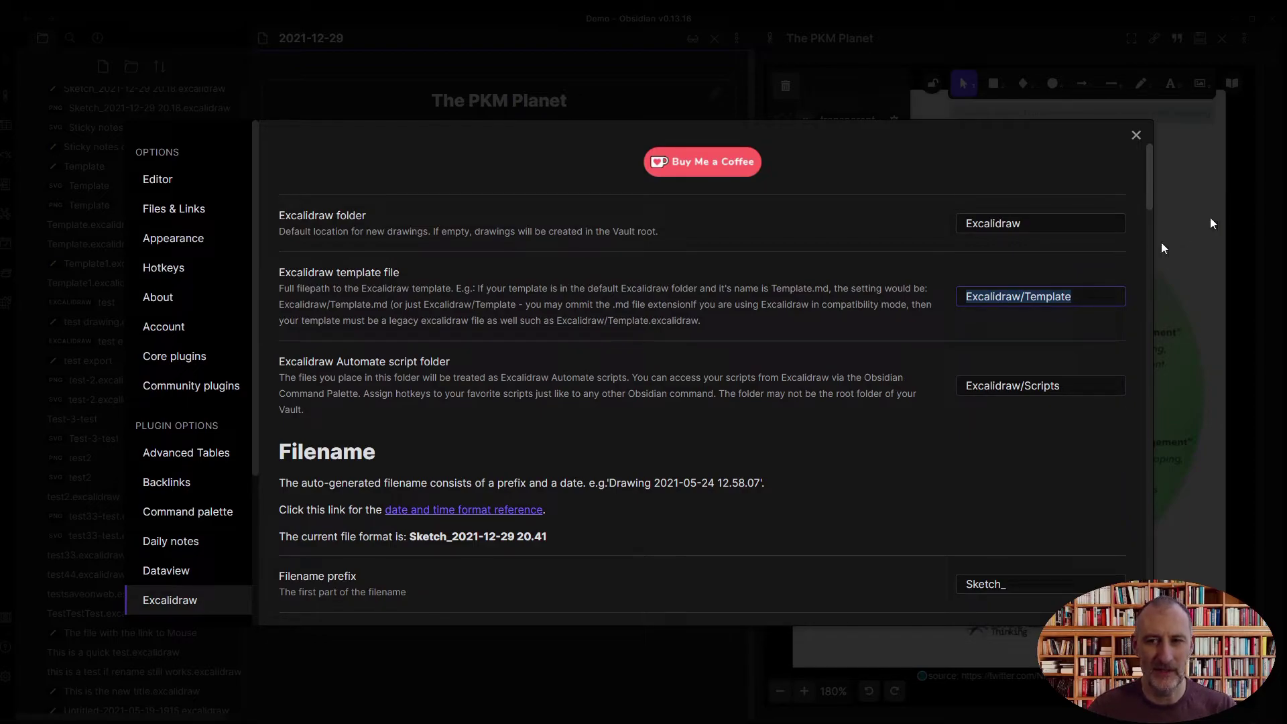
click(1137, 135)
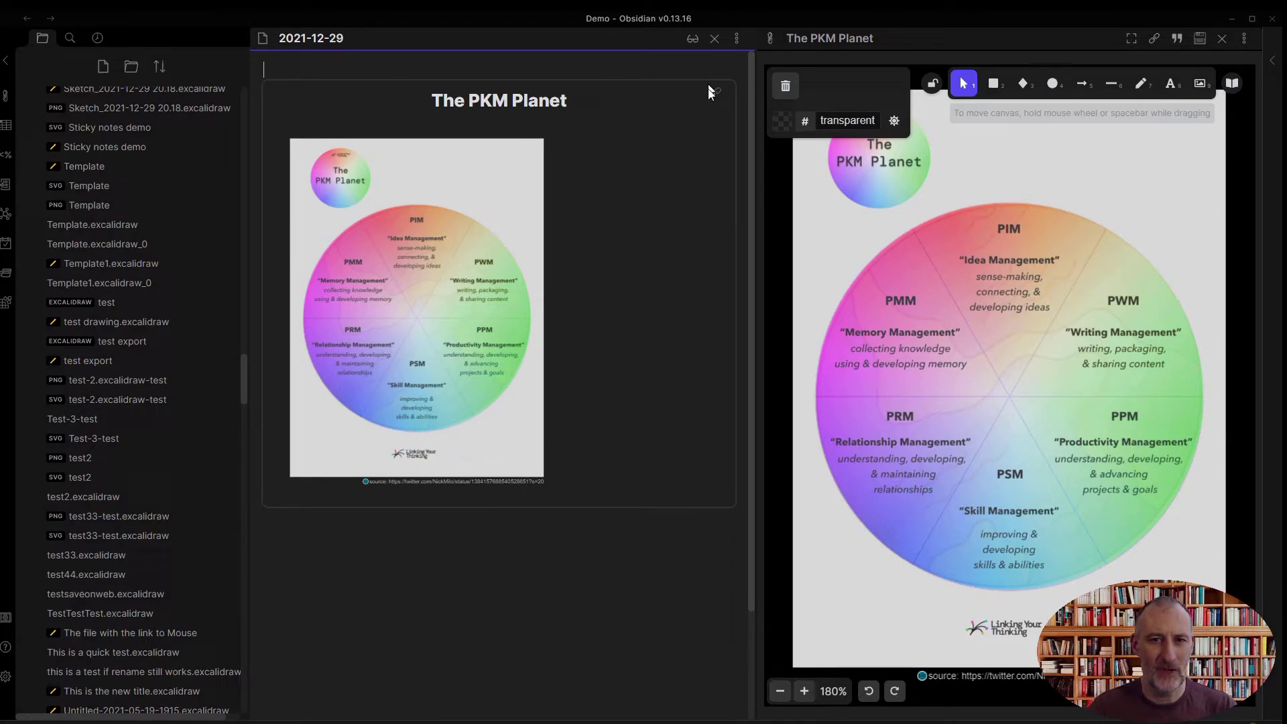
click(693, 38)
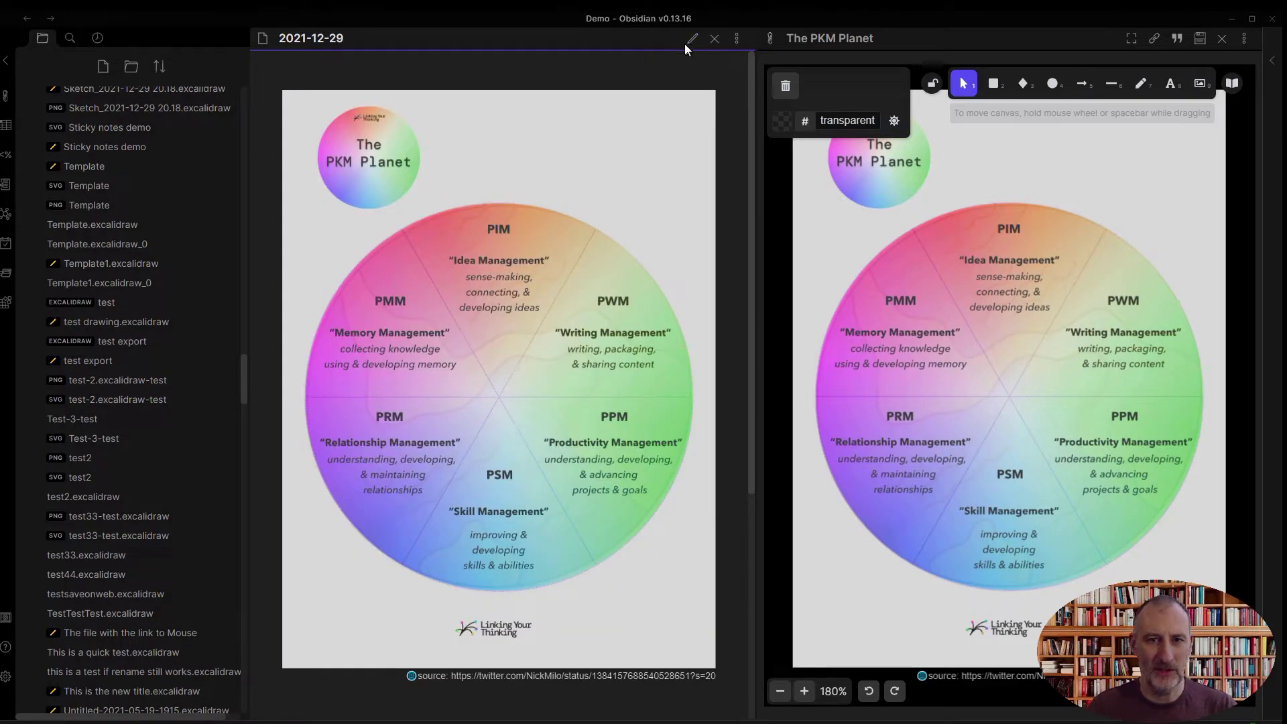
click(693, 38)
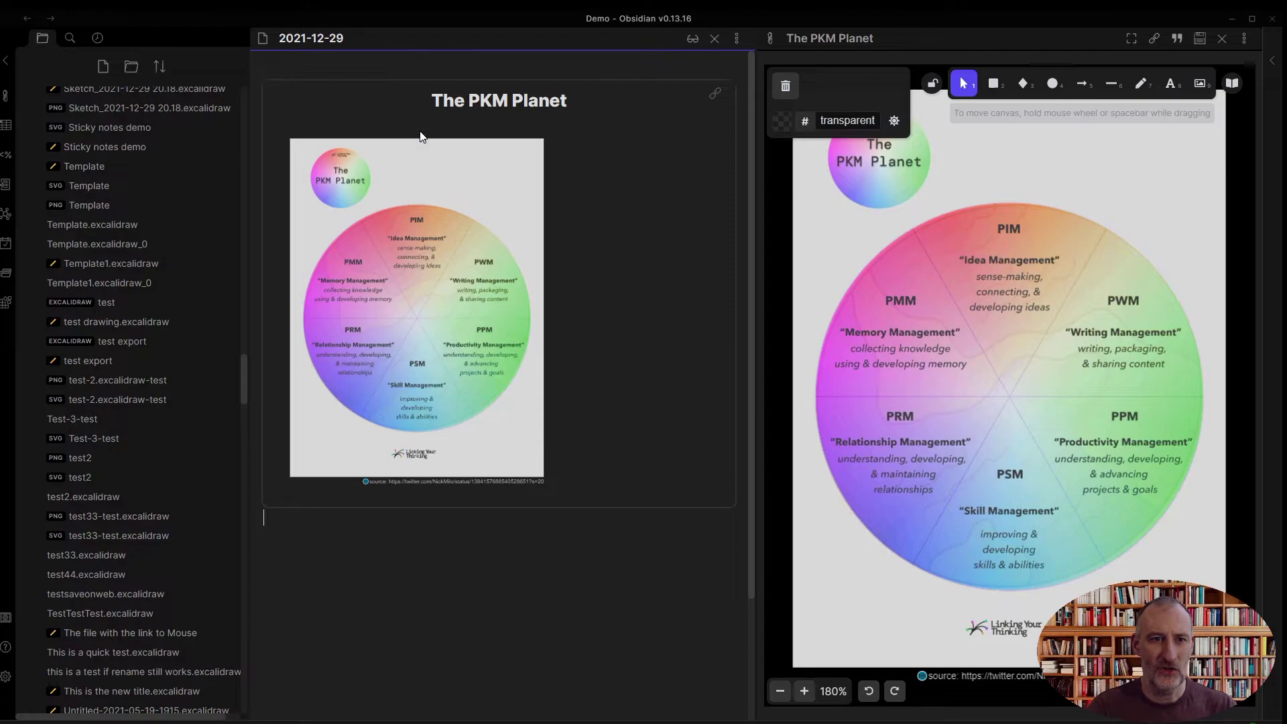
Step: In Excalidraw plugin settings, switch on Auto-export PNG under Export Settings, leaving SVG off
click(6, 676)
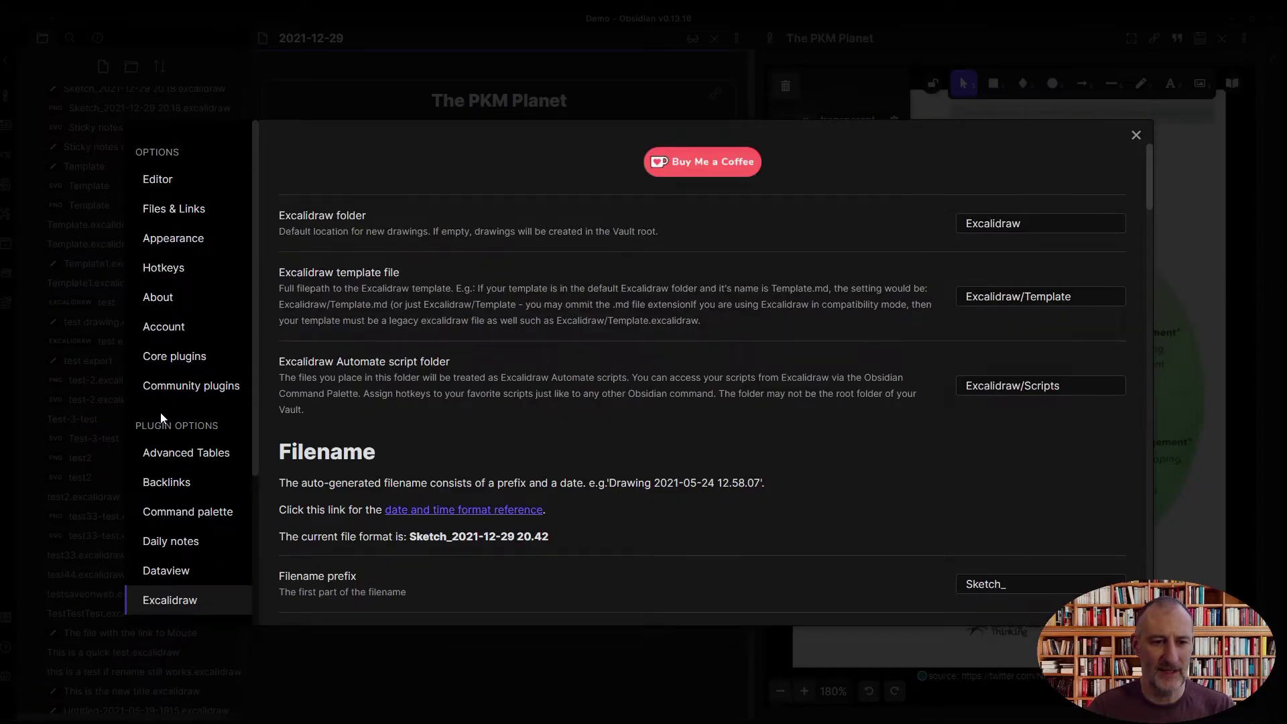
scroll(764, 272, down, 1)
scroll(764, 268, down, 20)
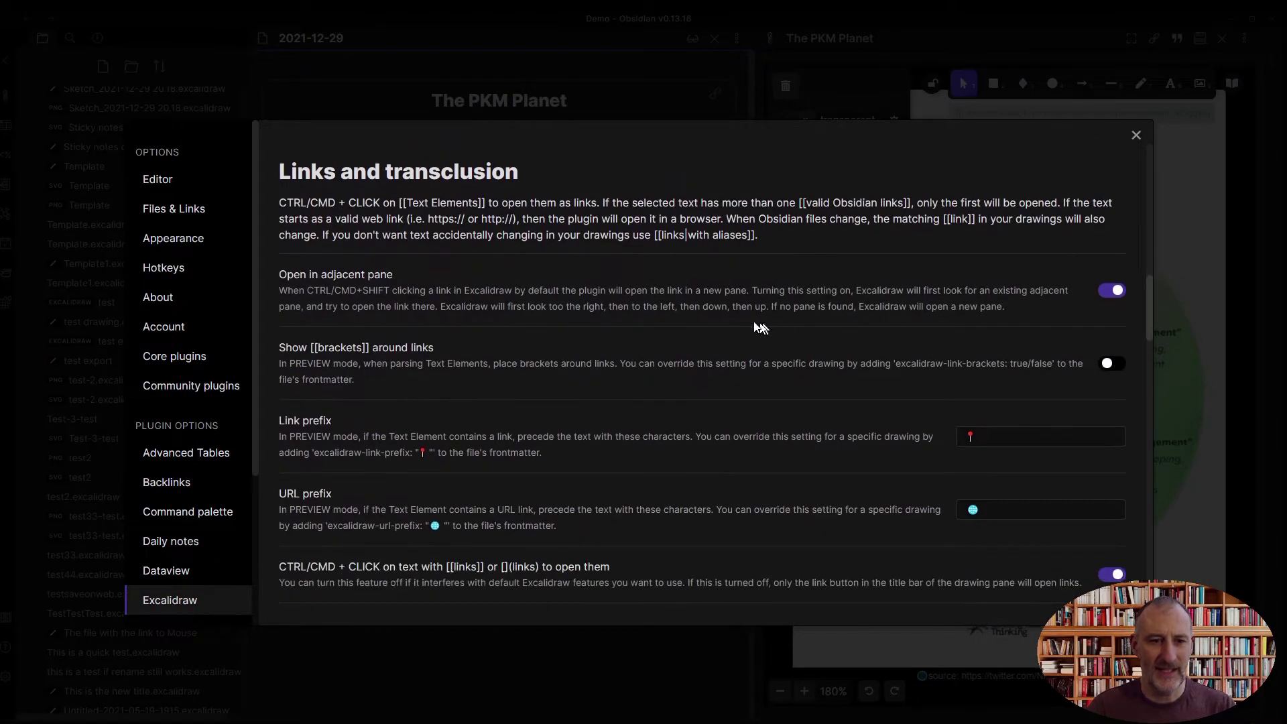
scroll(741, 327, down, 15)
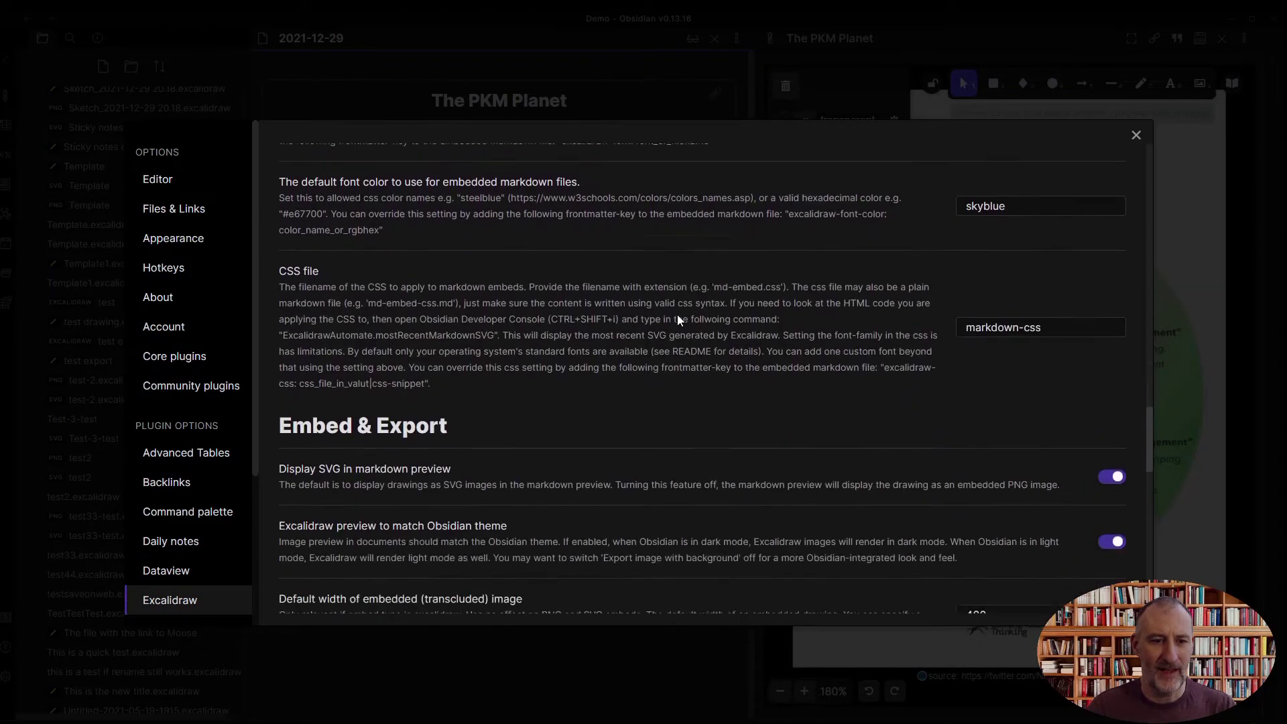
scroll(677, 312, down, 3)
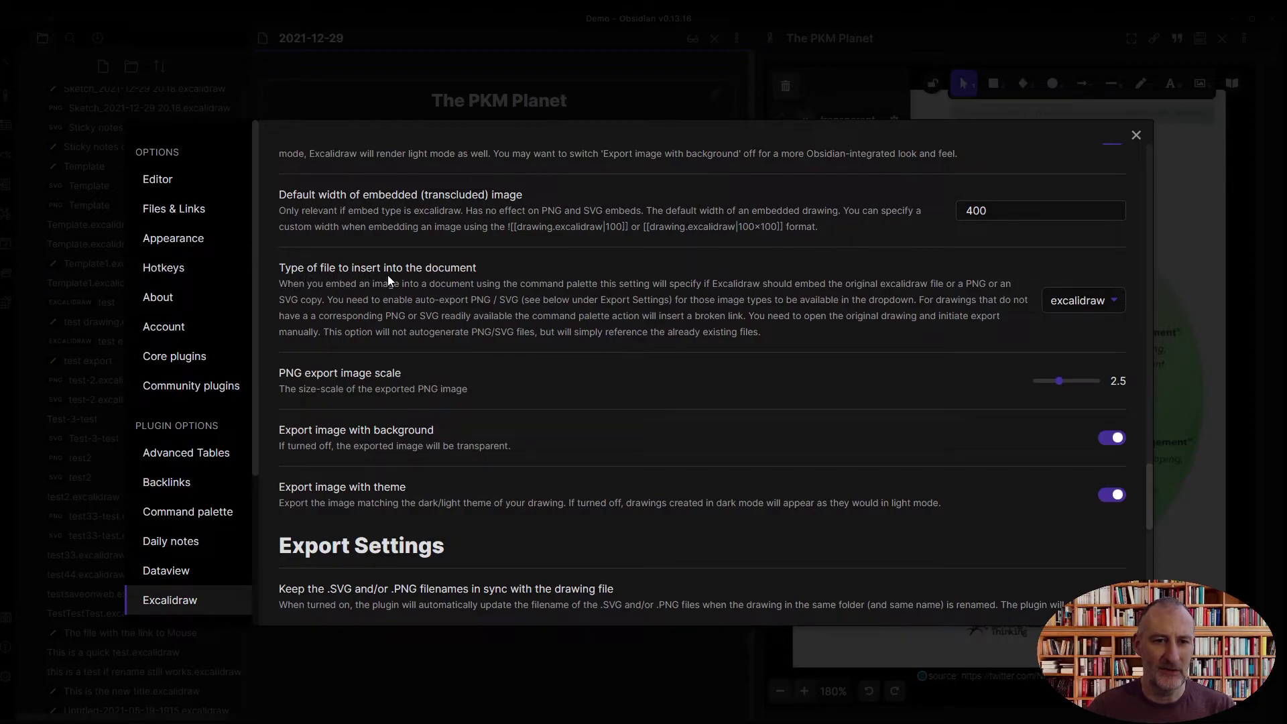
click(1097, 300)
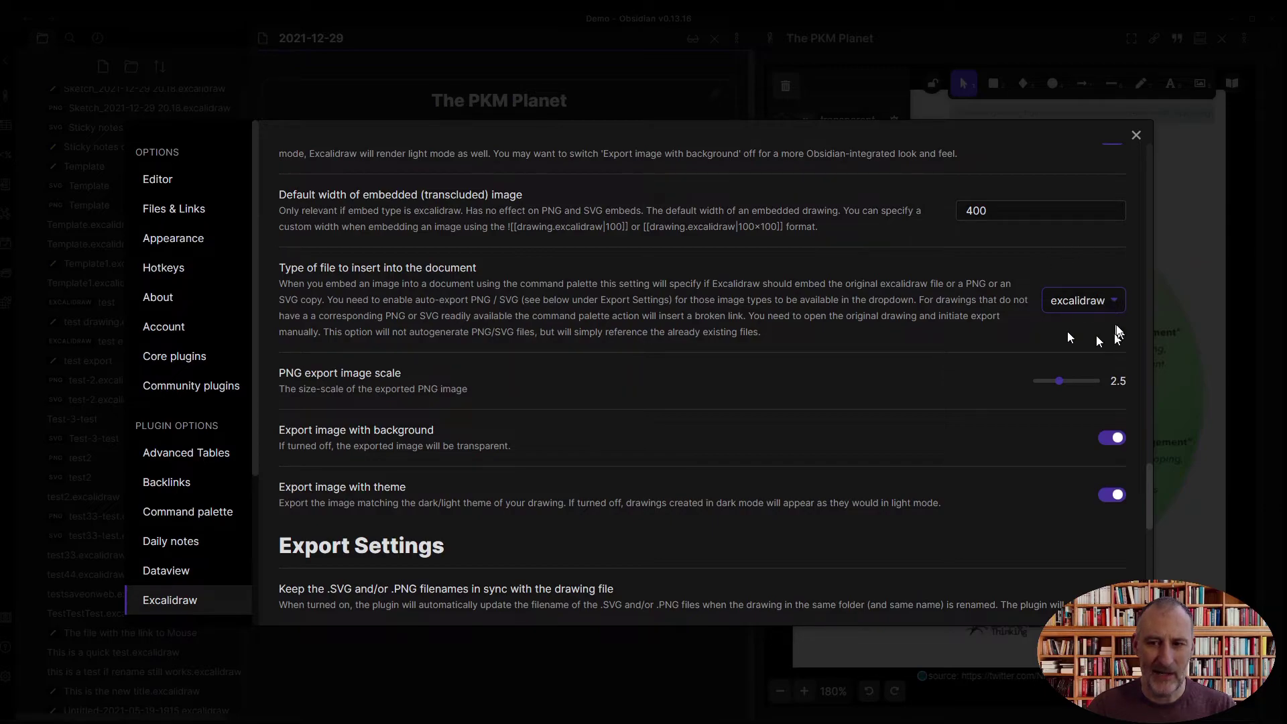
scroll(1059, 300, down, 5)
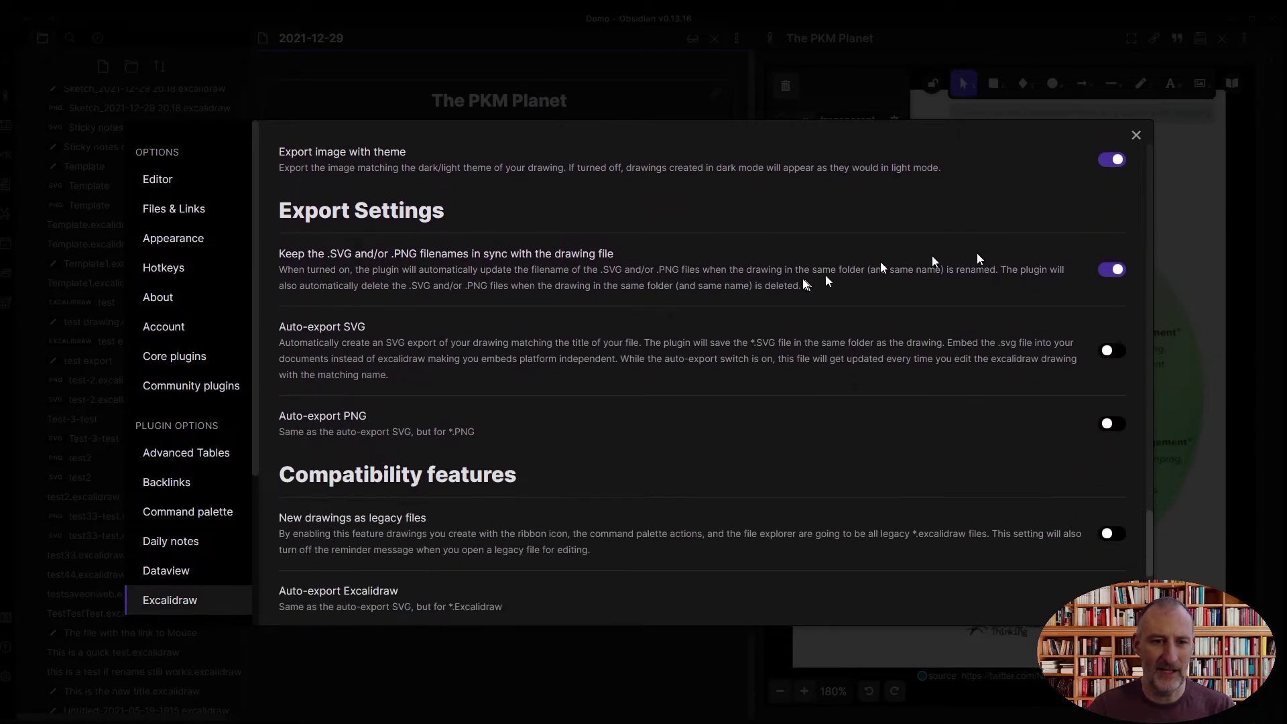
scroll(811, 280, down, 2)
scroll(806, 278, up, 2)
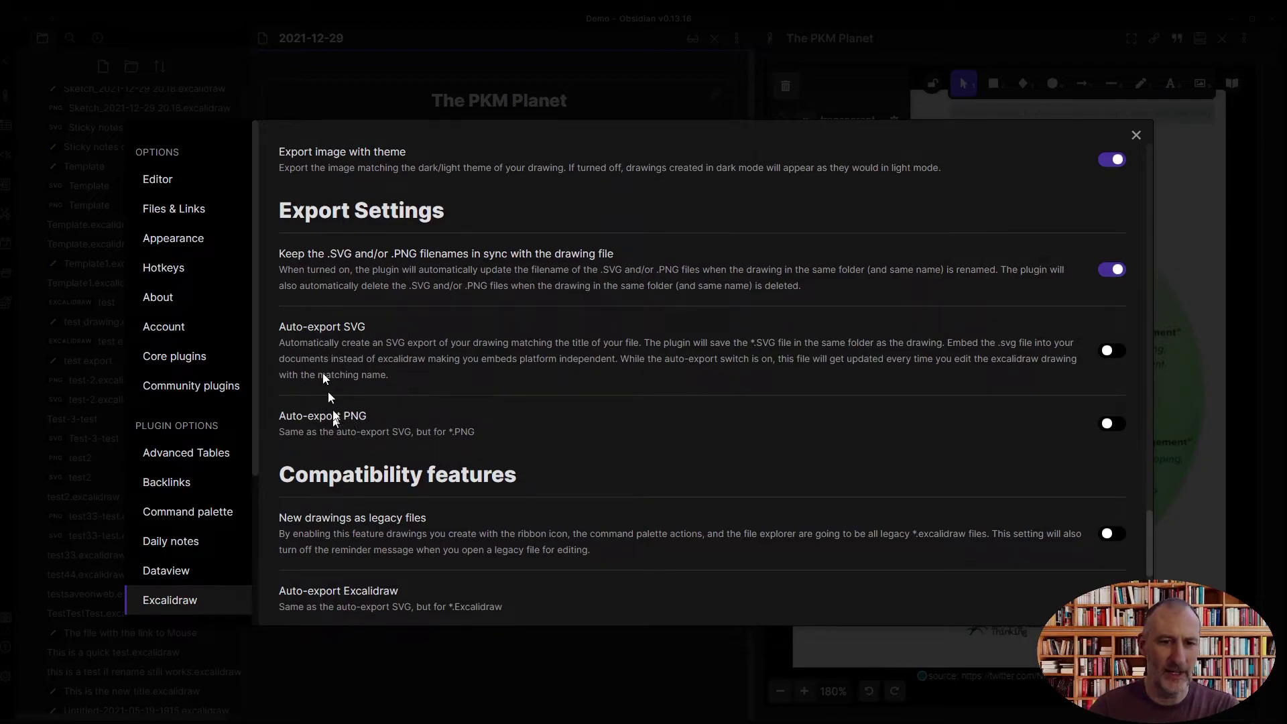
click(1112, 424)
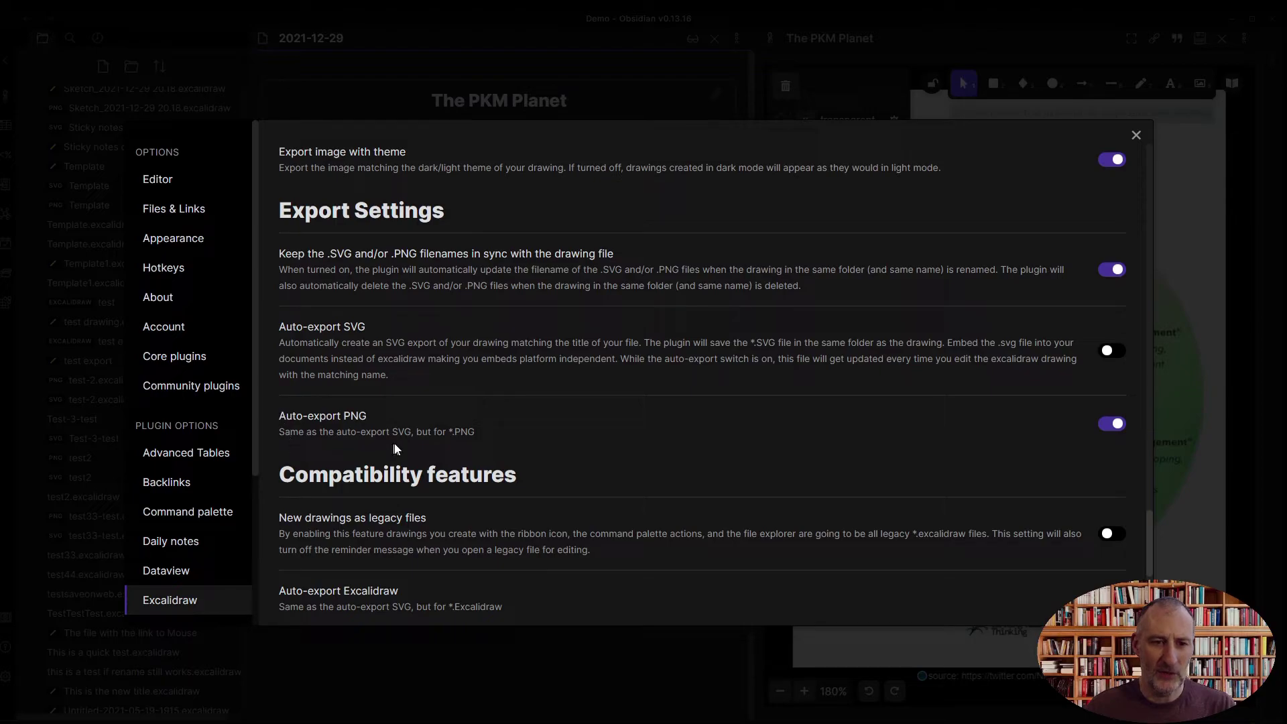
Step: Review the Excalidraw Export Settings once more, then close the Settings dialog
scroll(603, 447, up, 1)
scroll(595, 448, up, 6)
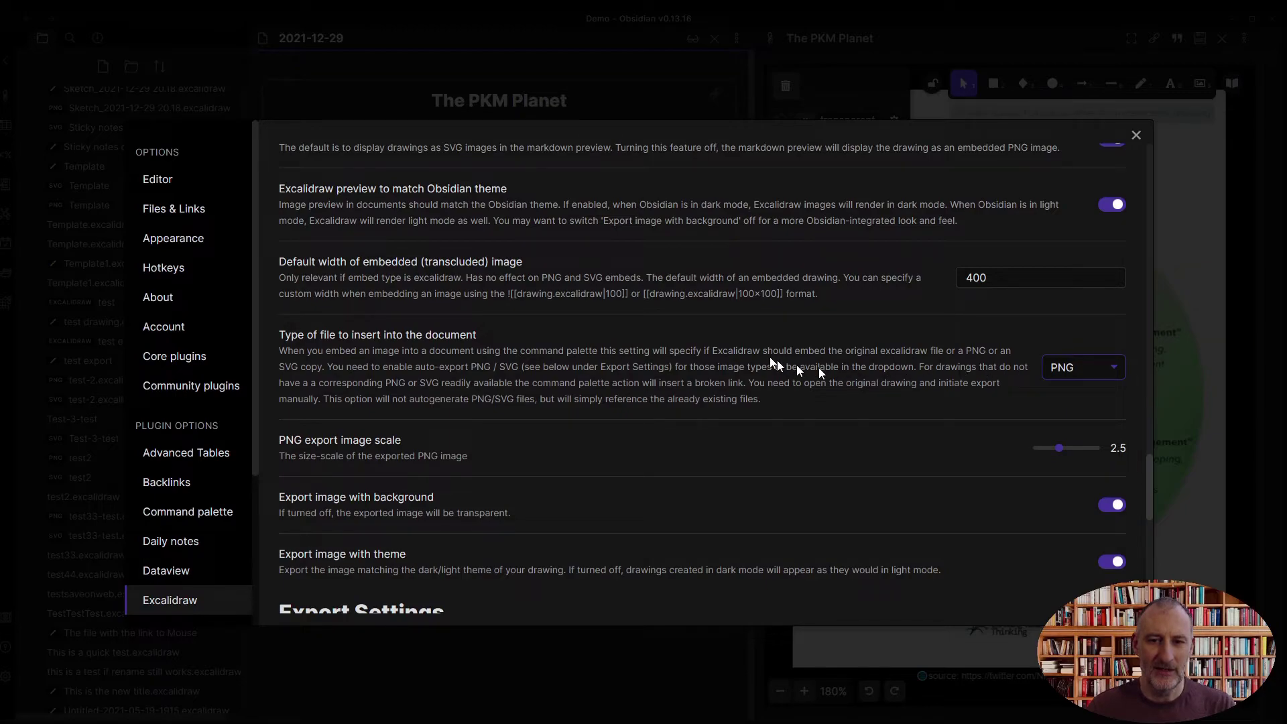
scroll(843, 379, down, 1)
scroll(842, 372, down, 5)
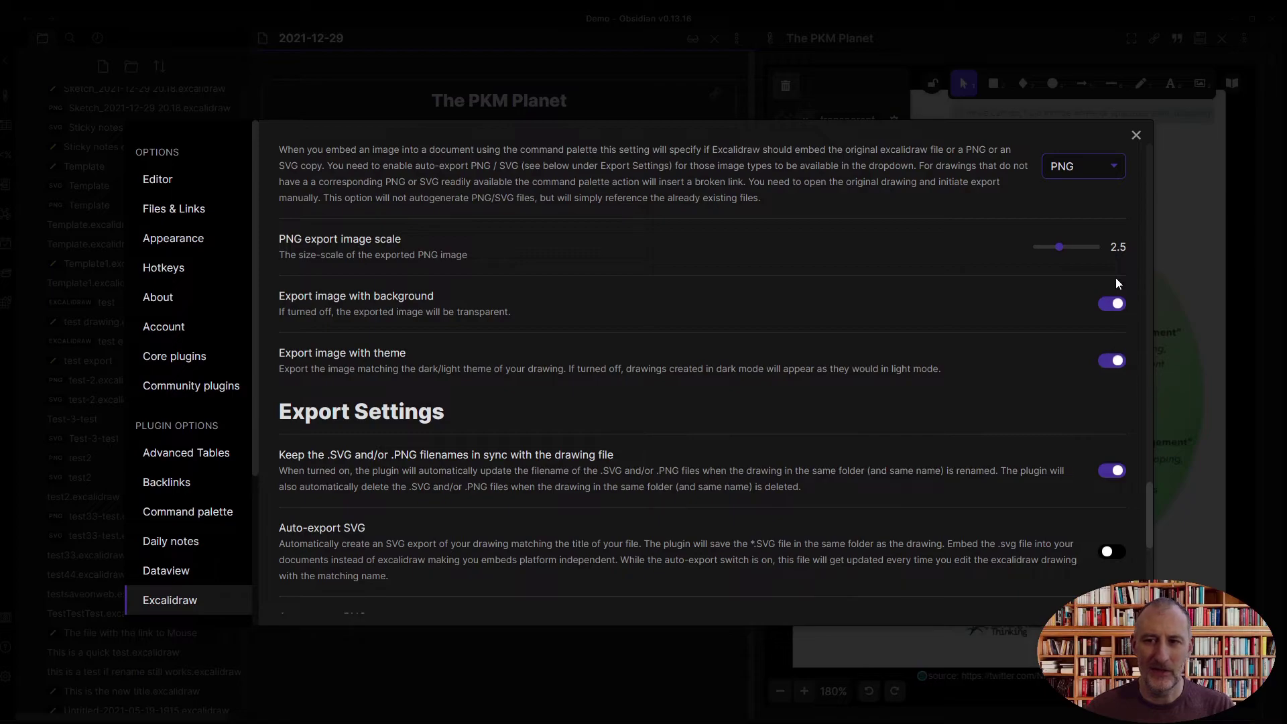
click(1136, 137)
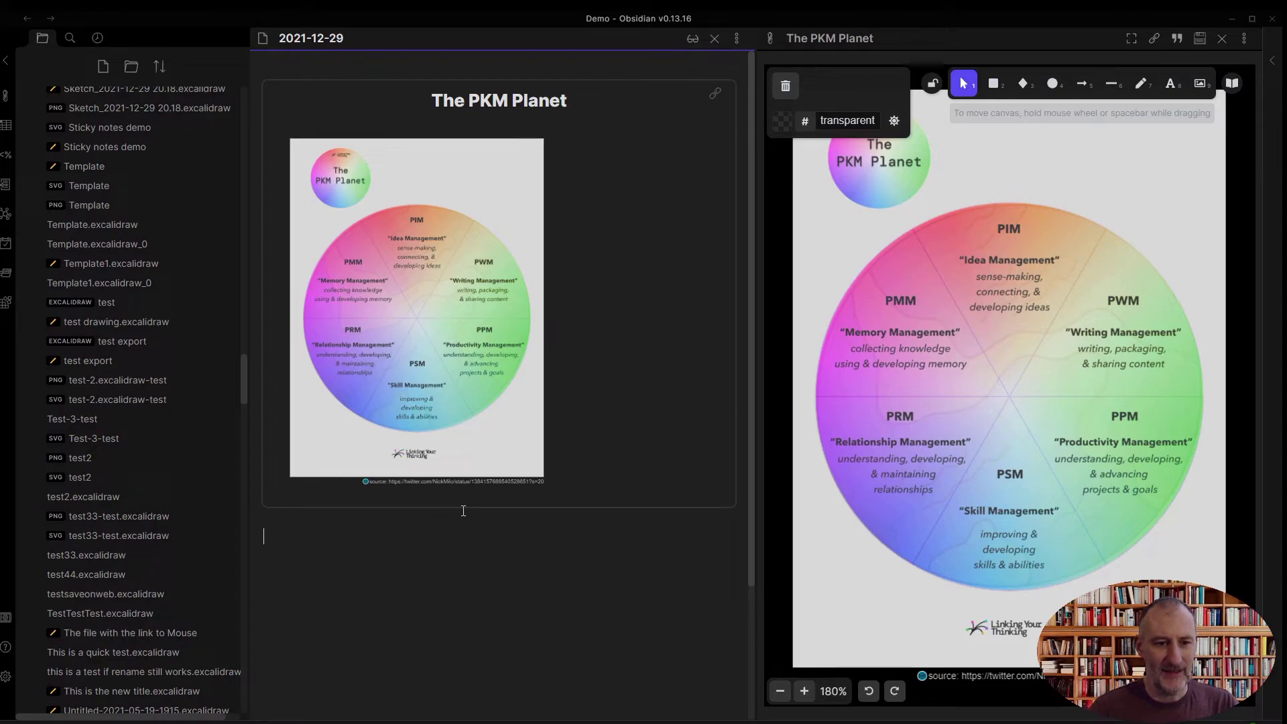
Step: Close the PKM Planet pane and run 'Create a new drawing - IN THE CURRENT ACTIVE PANE - and embed into active document'
click(1221, 46)
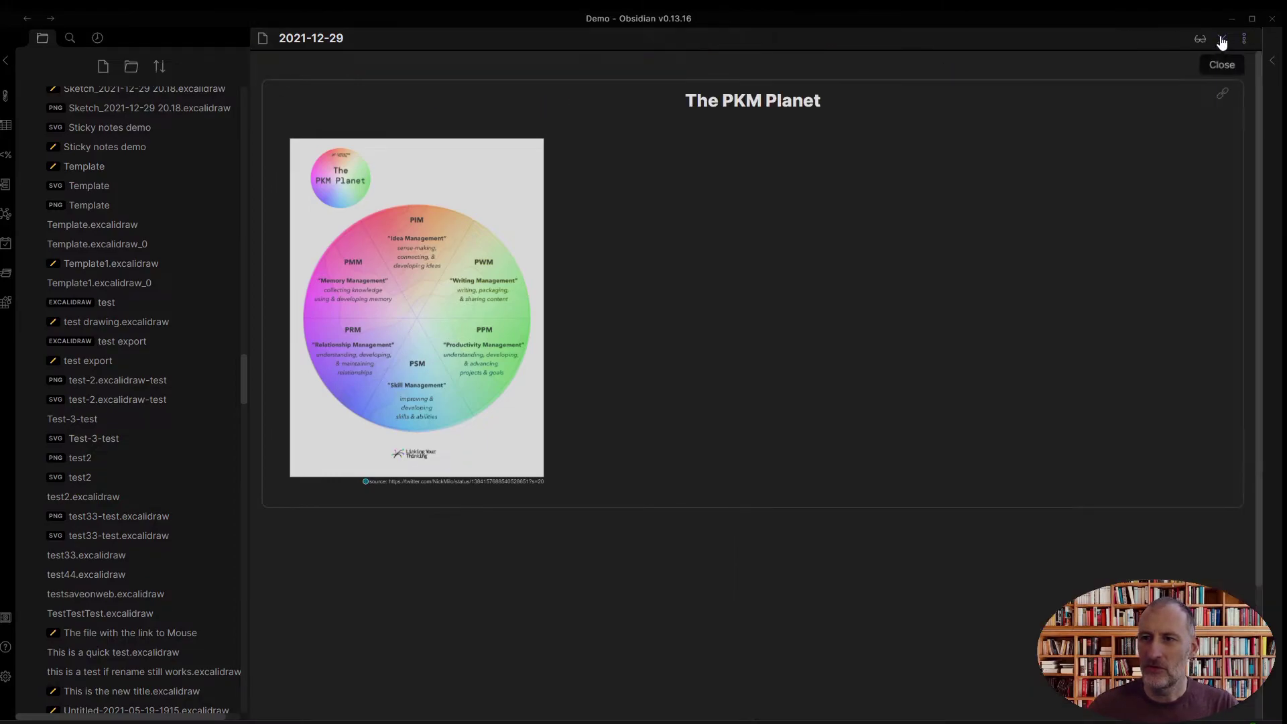
click(10, 66)
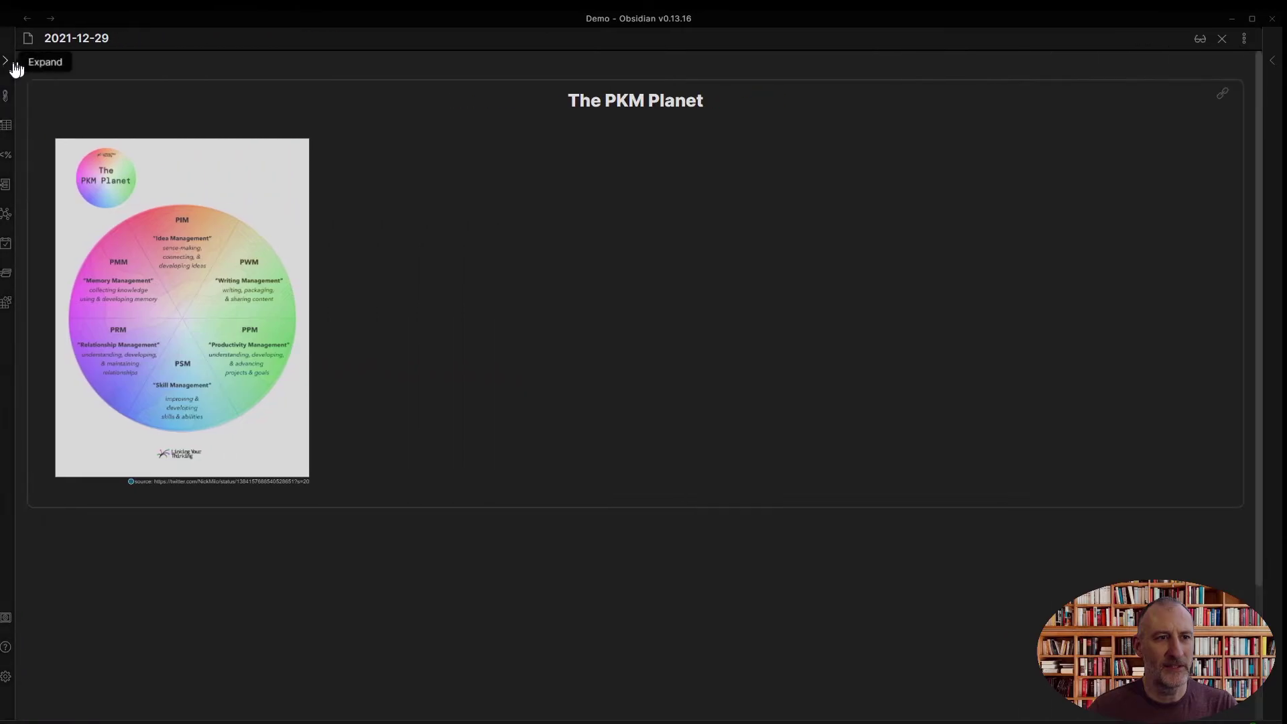
key(ctrl+p)
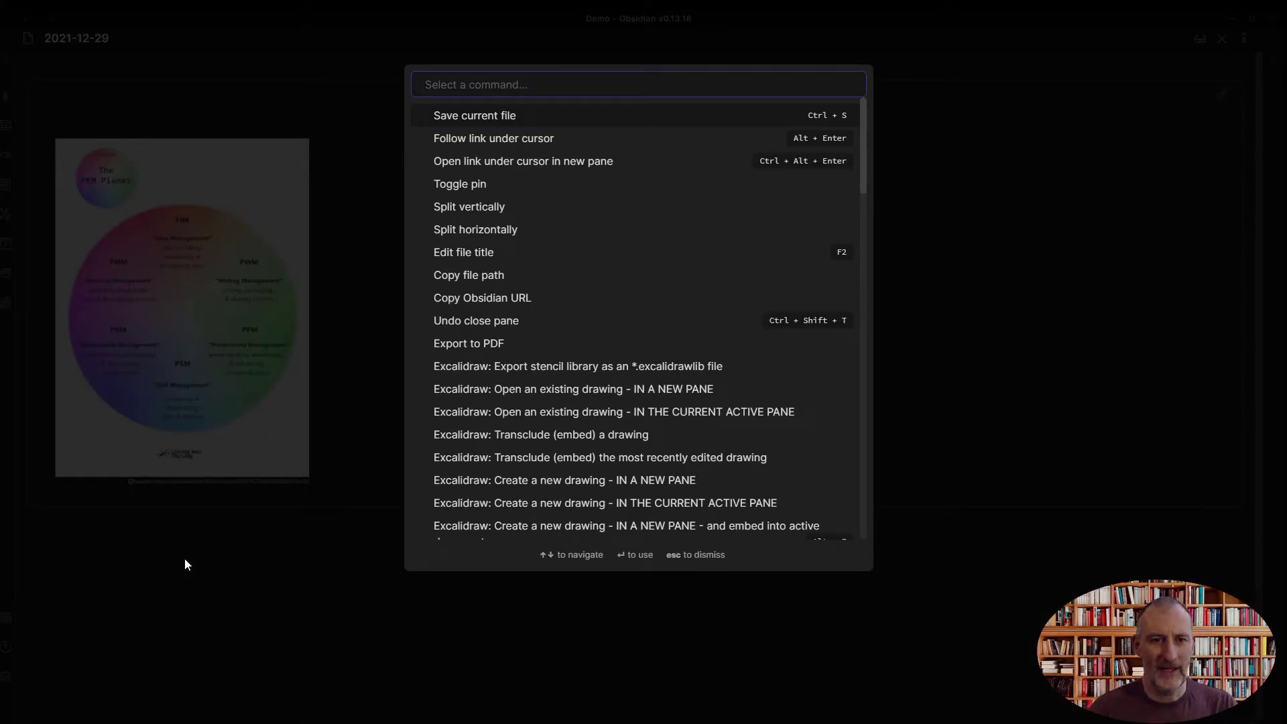
text(create a new)
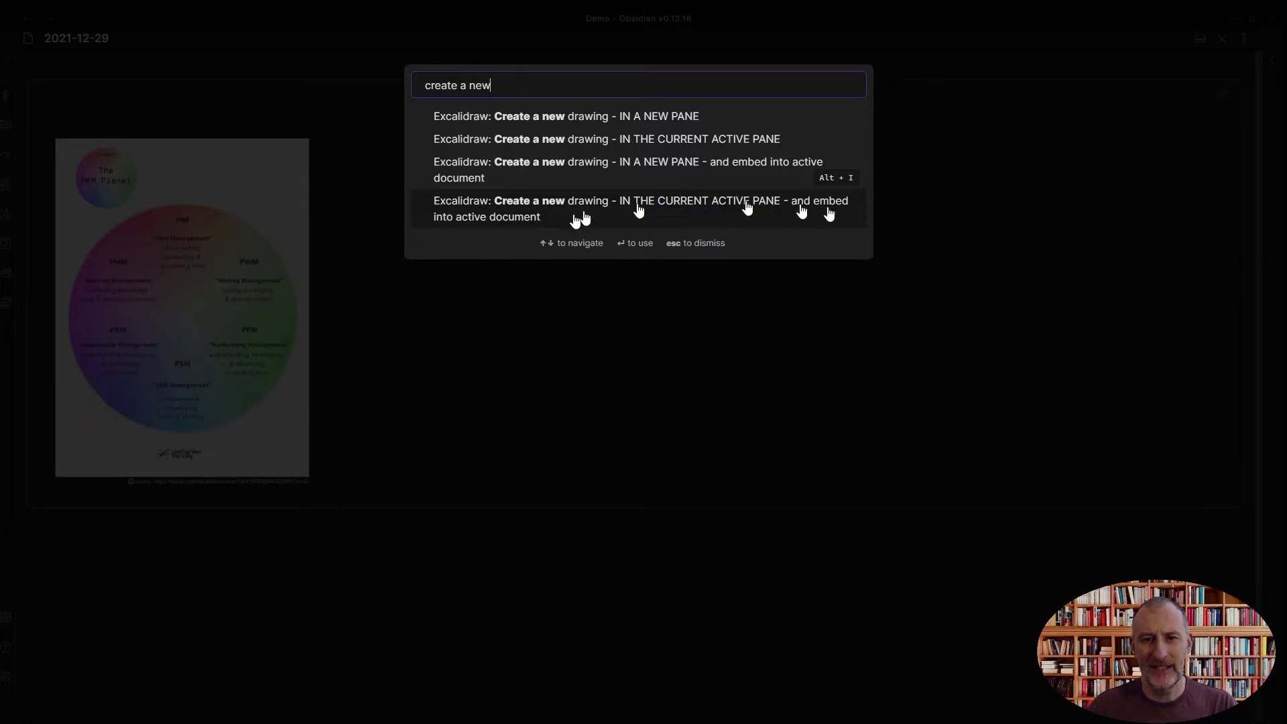
click(535, 204)
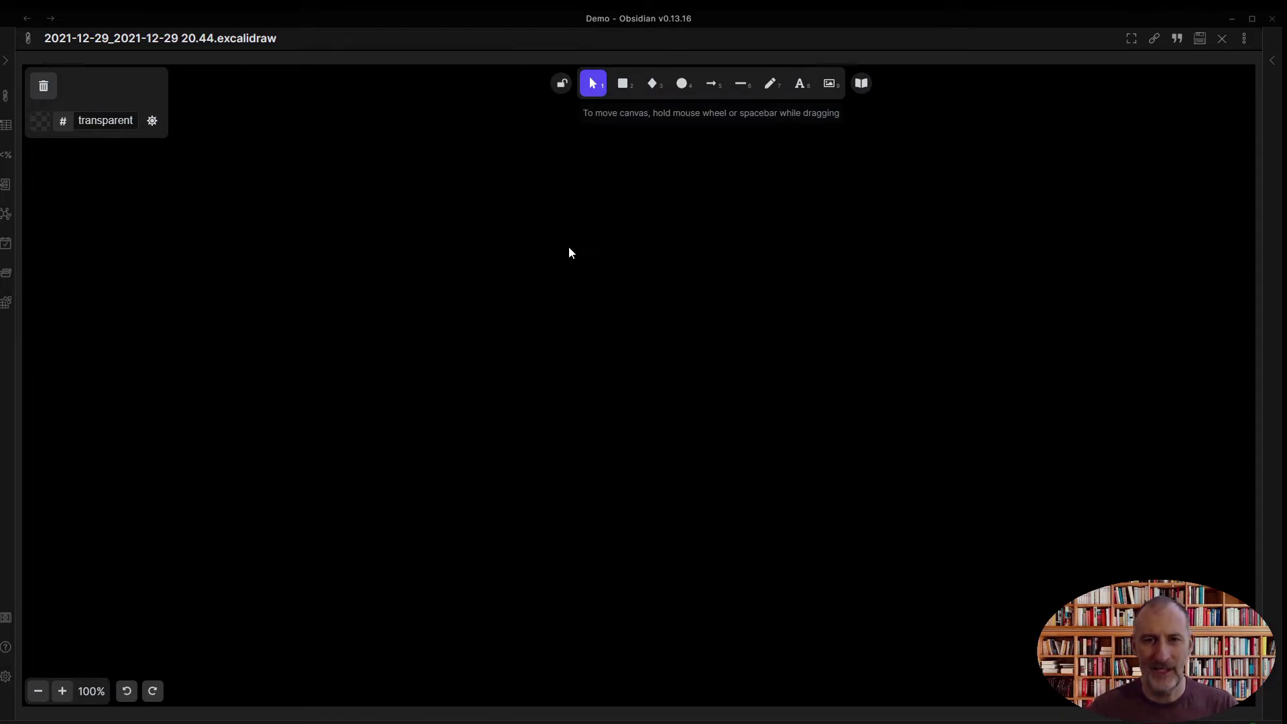
key(ctrl+p)
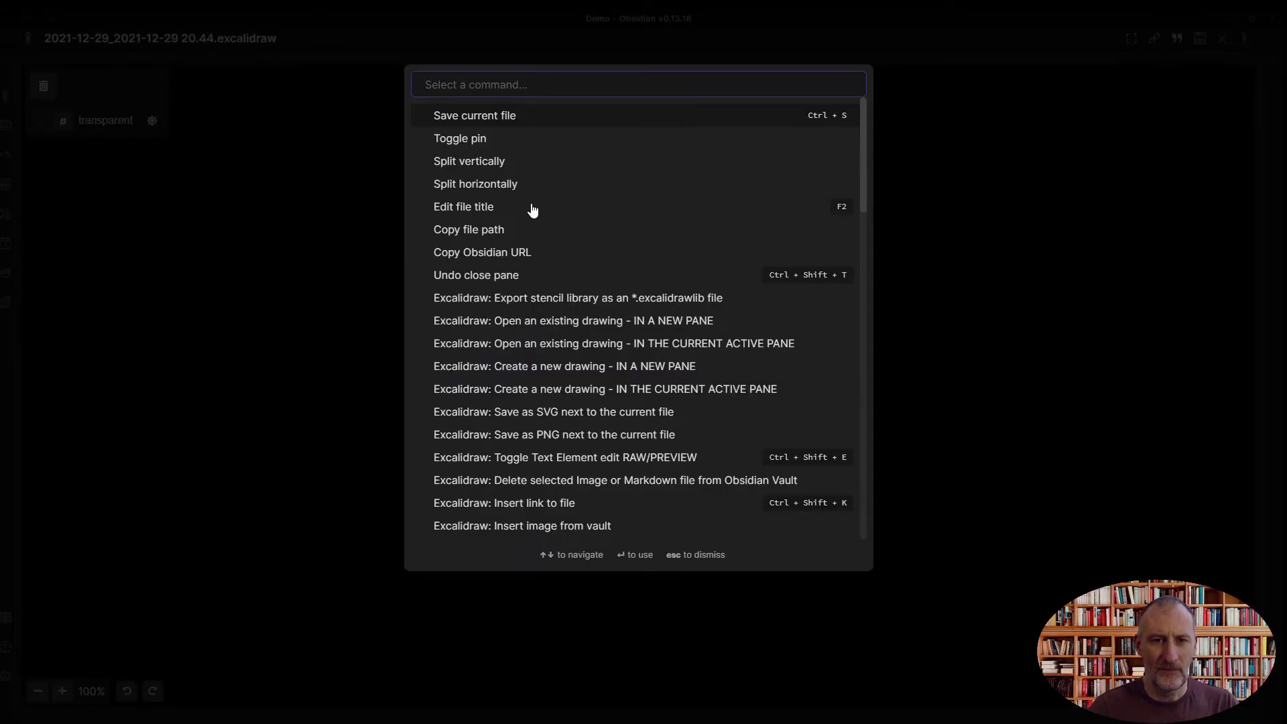
text(insert)
key(Down)
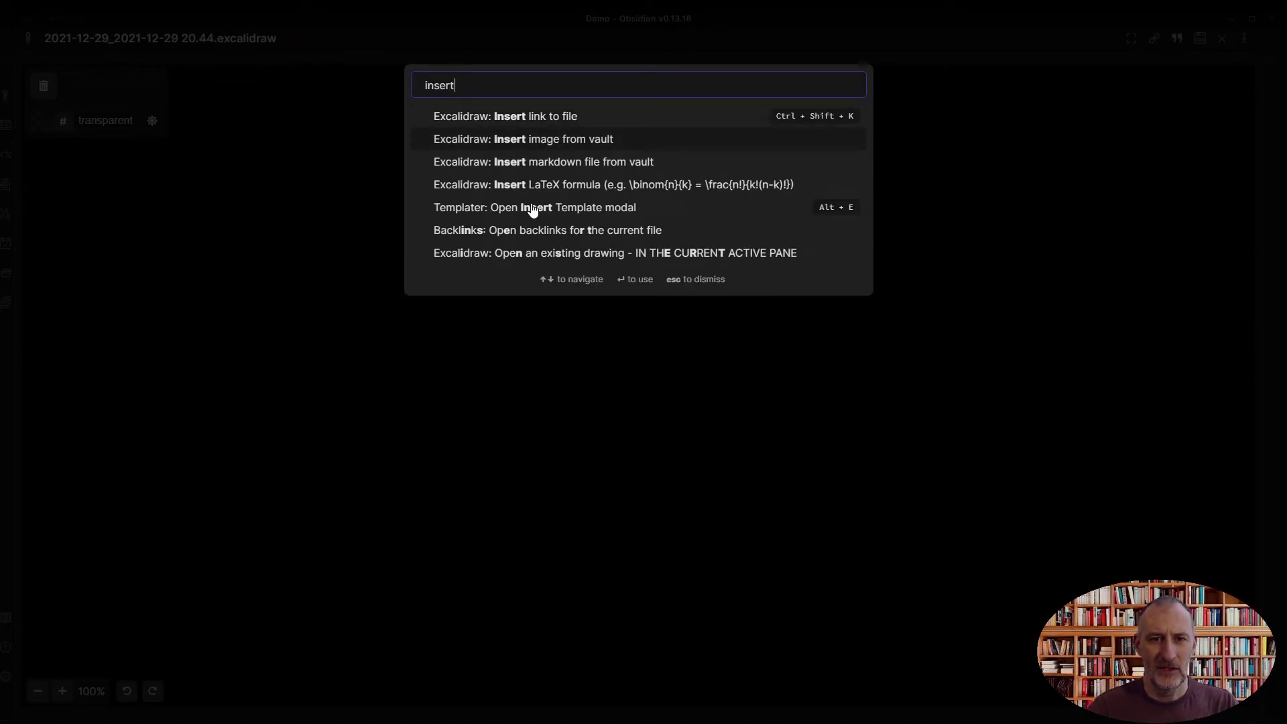
click(618, 139)
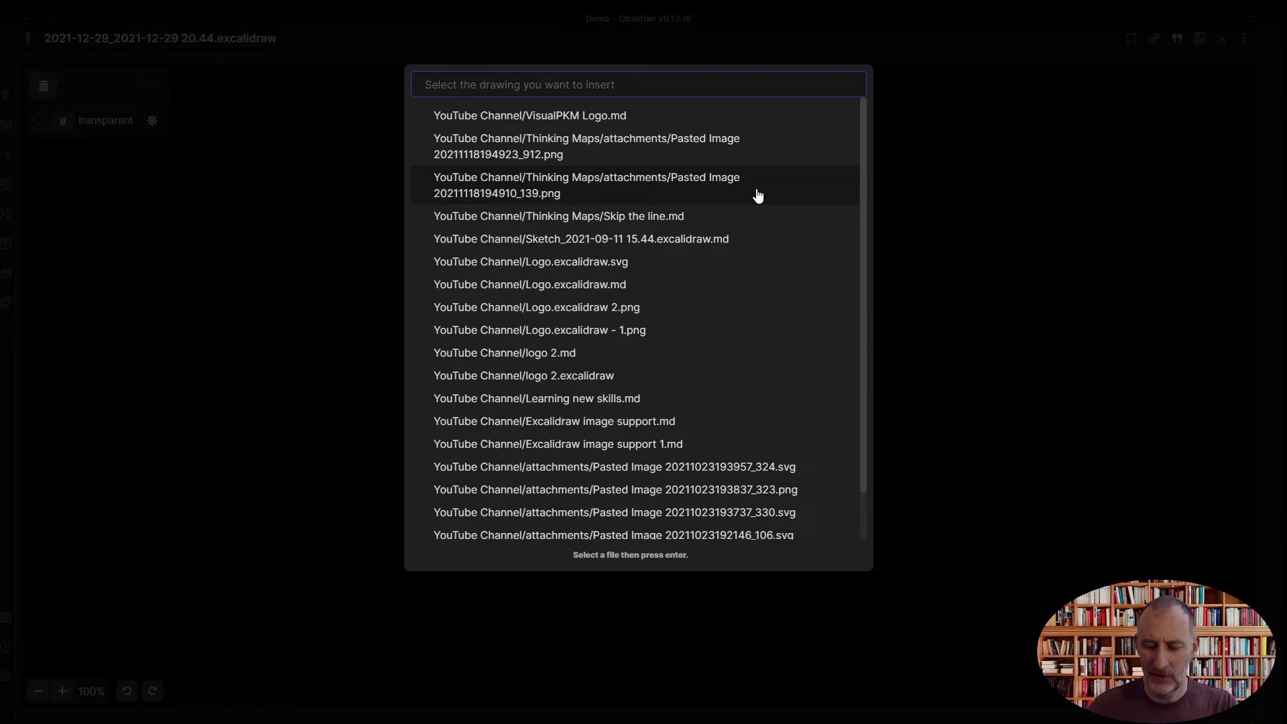
text(232)
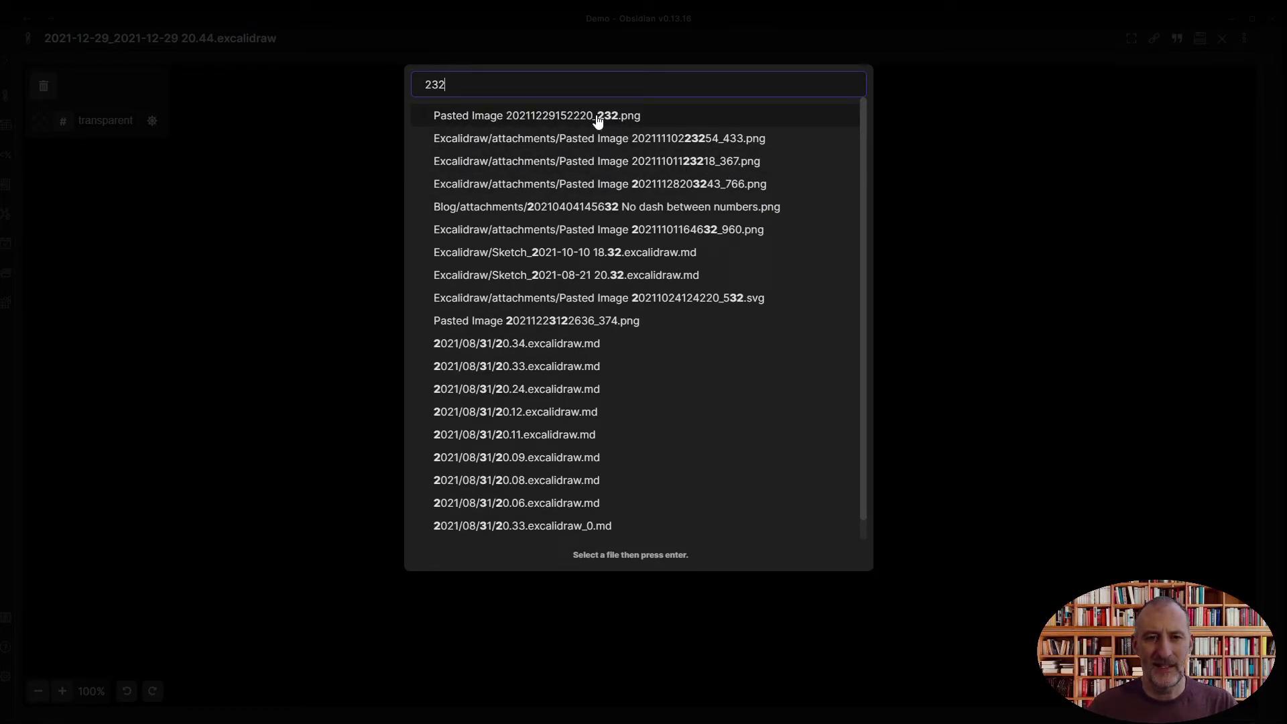
click(598, 117)
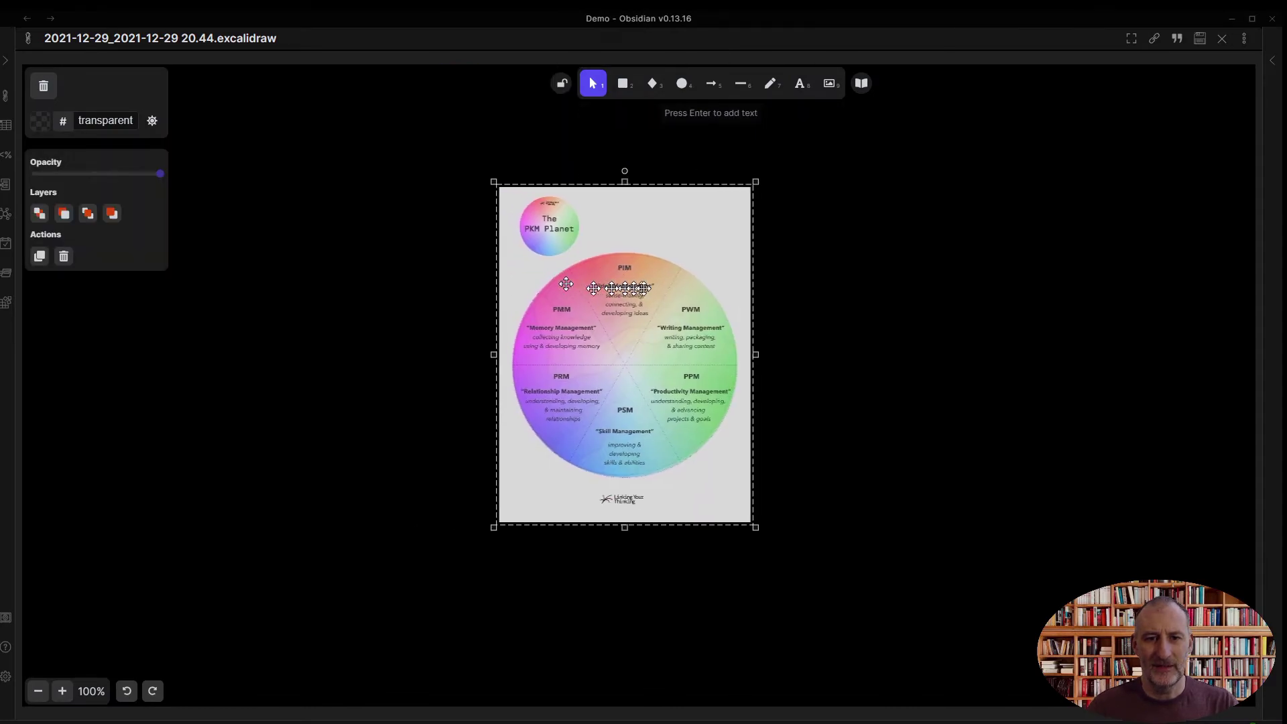
drag(643, 288, 657, 284)
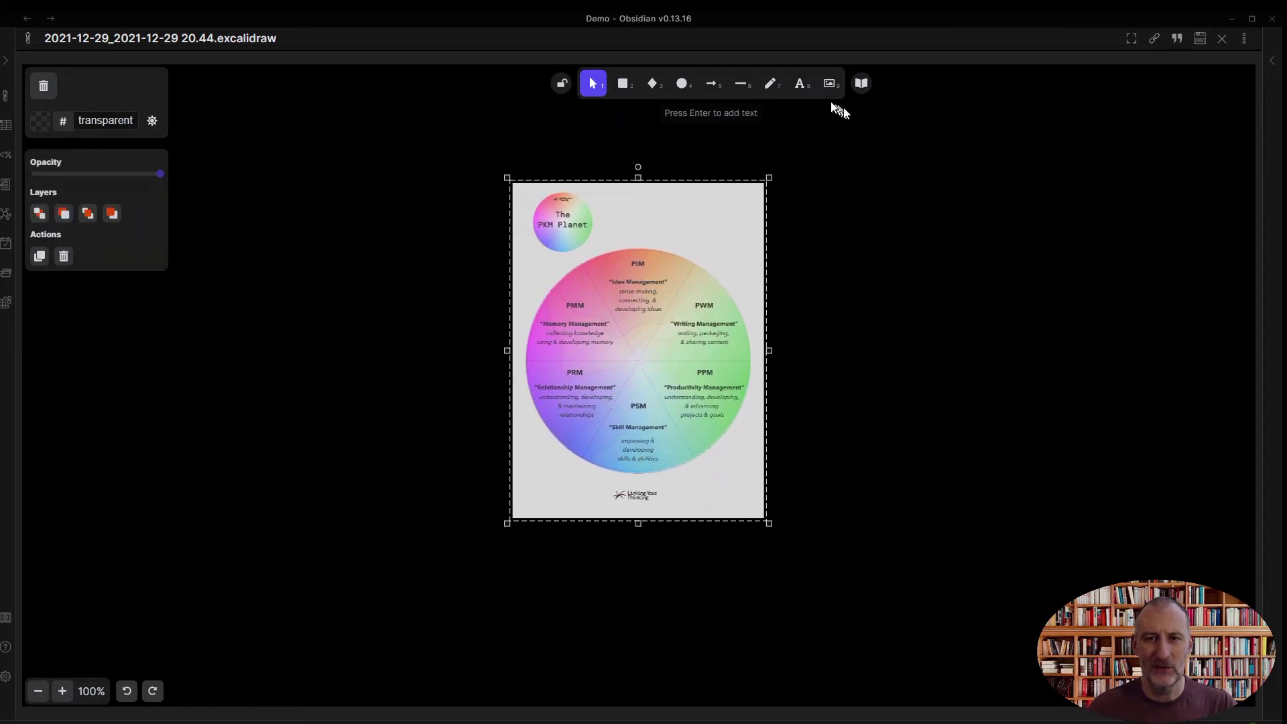
Step: Paste the tweet URL as a text element and shrink it to sit just under the image
click(799, 83)
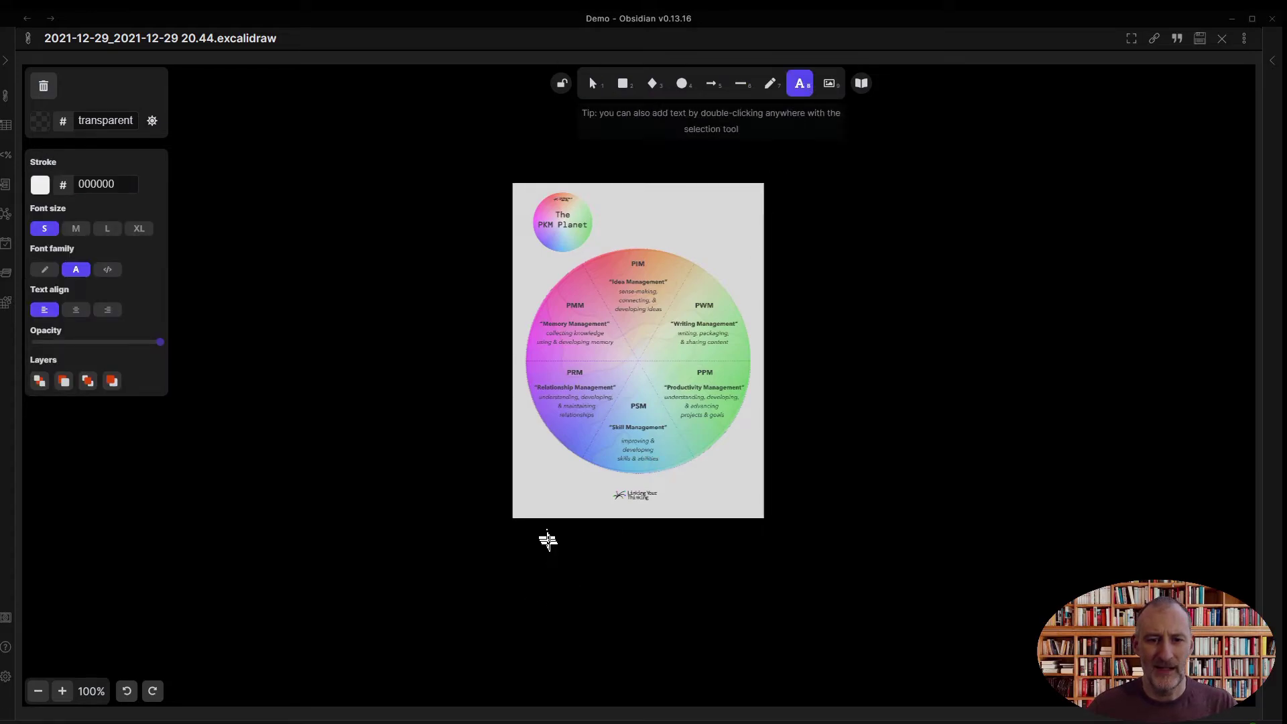
click(547, 540)
key(ctrl+v)
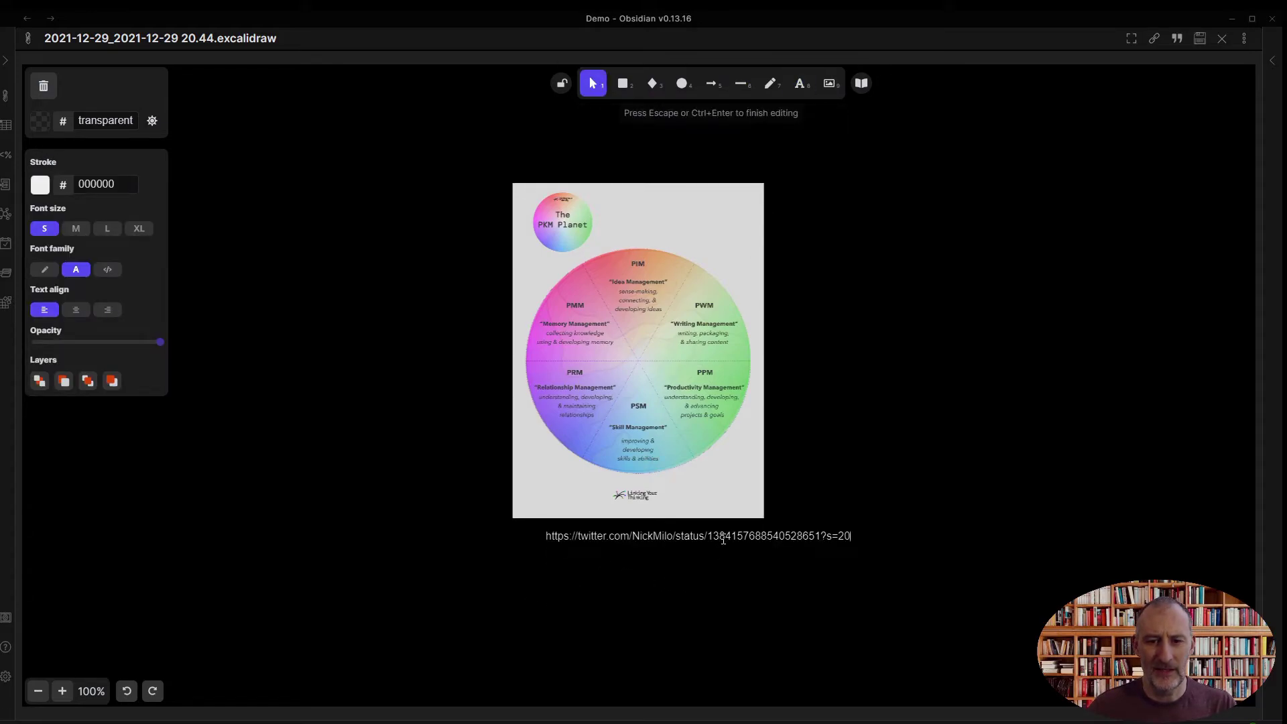
click(795, 574)
drag(807, 534, 717, 527)
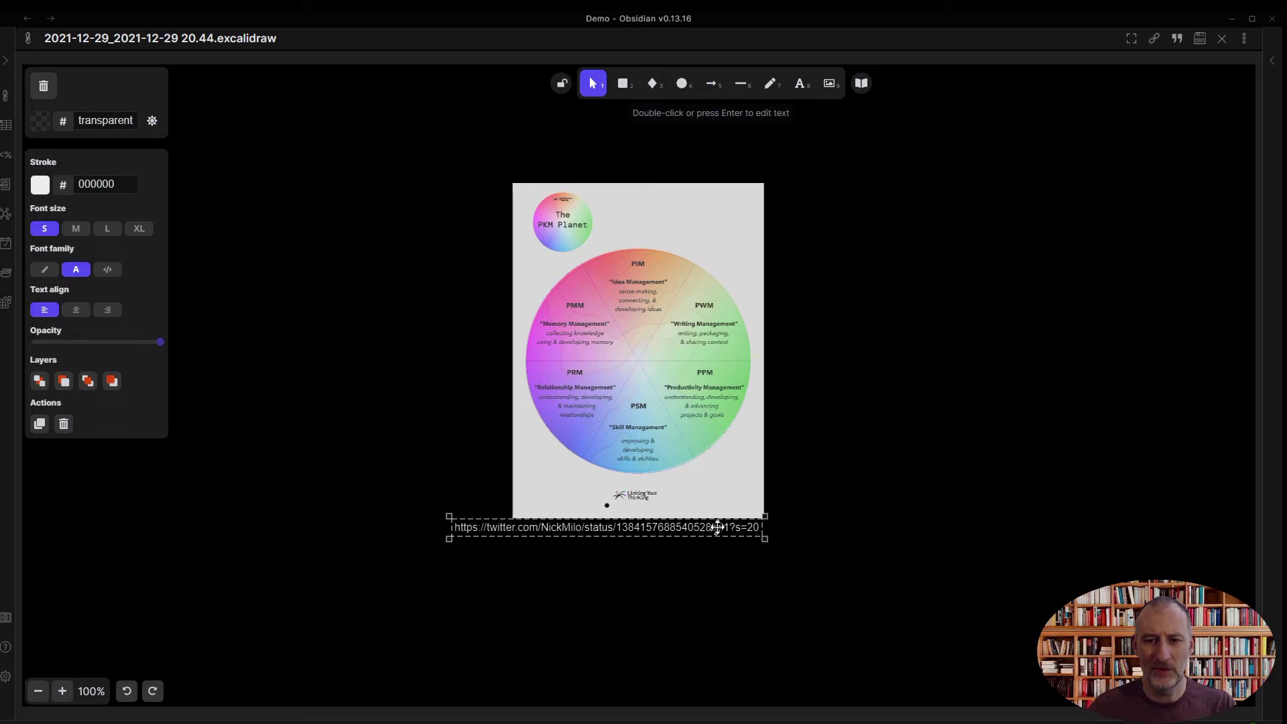
drag(449, 517, 538, 528)
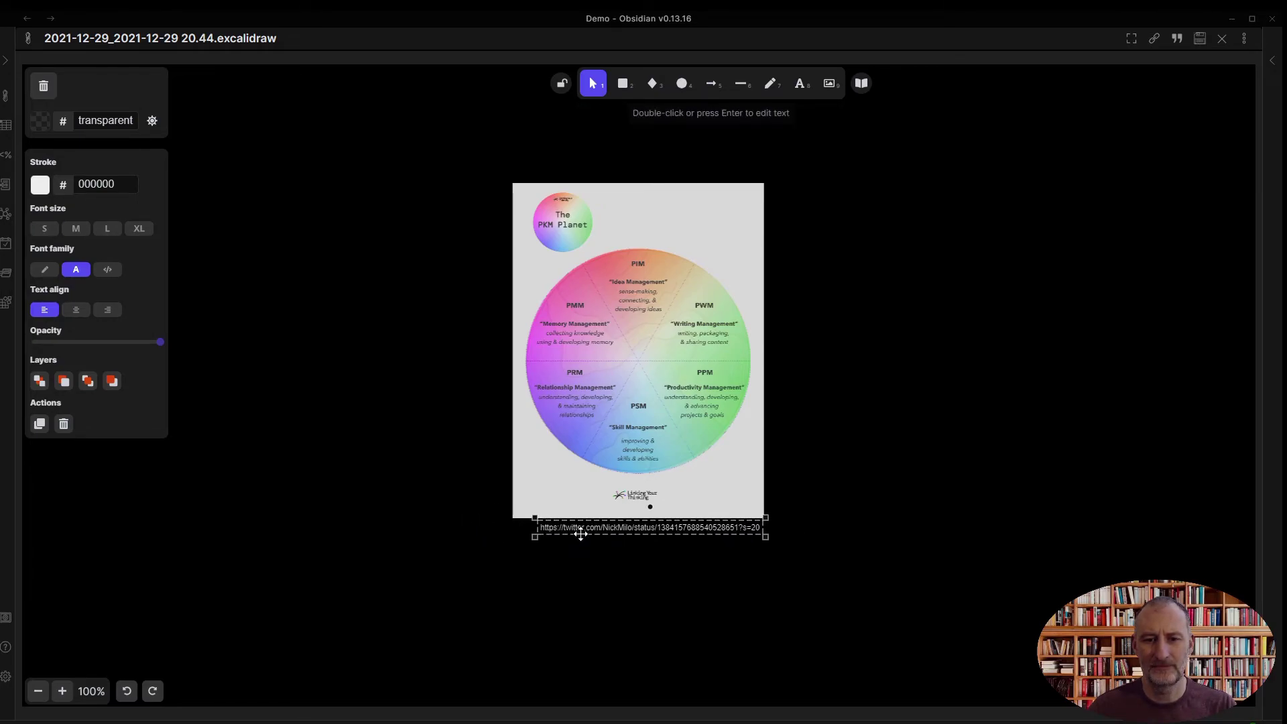
click(670, 604)
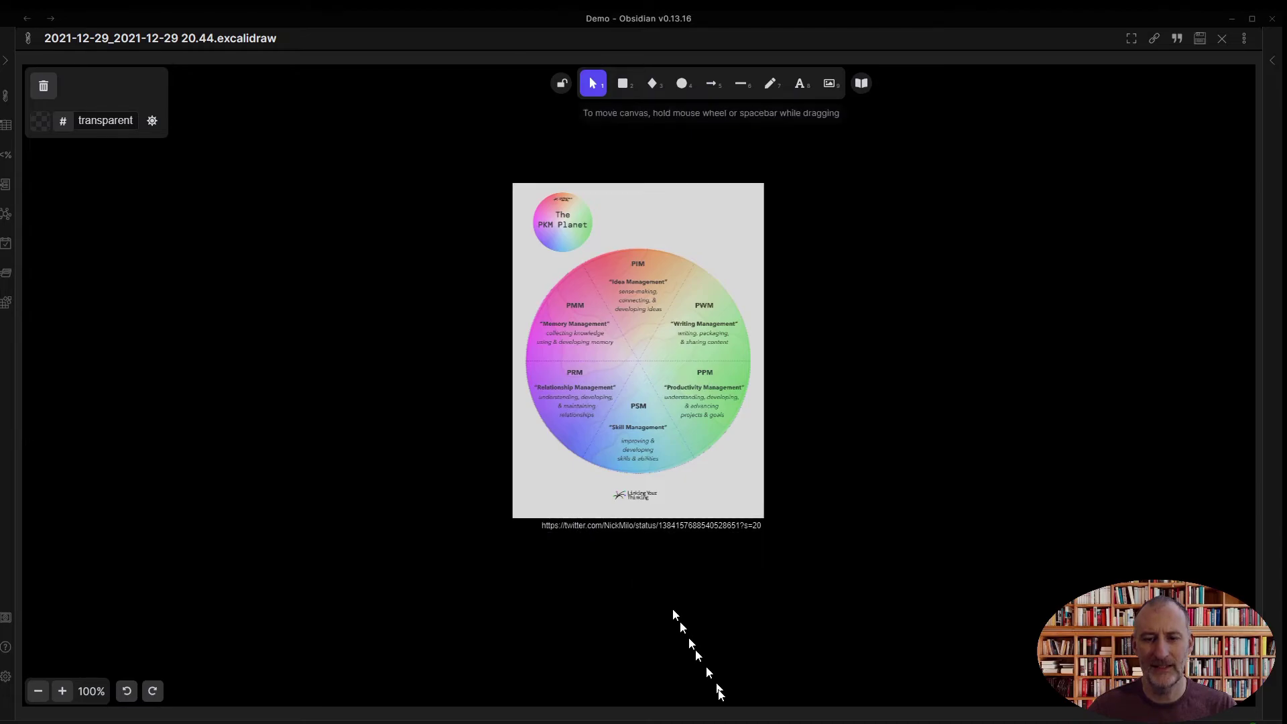
Step: Open today's daily note and inspect the 20.44 drawing's PNG embed source line
click(6, 246)
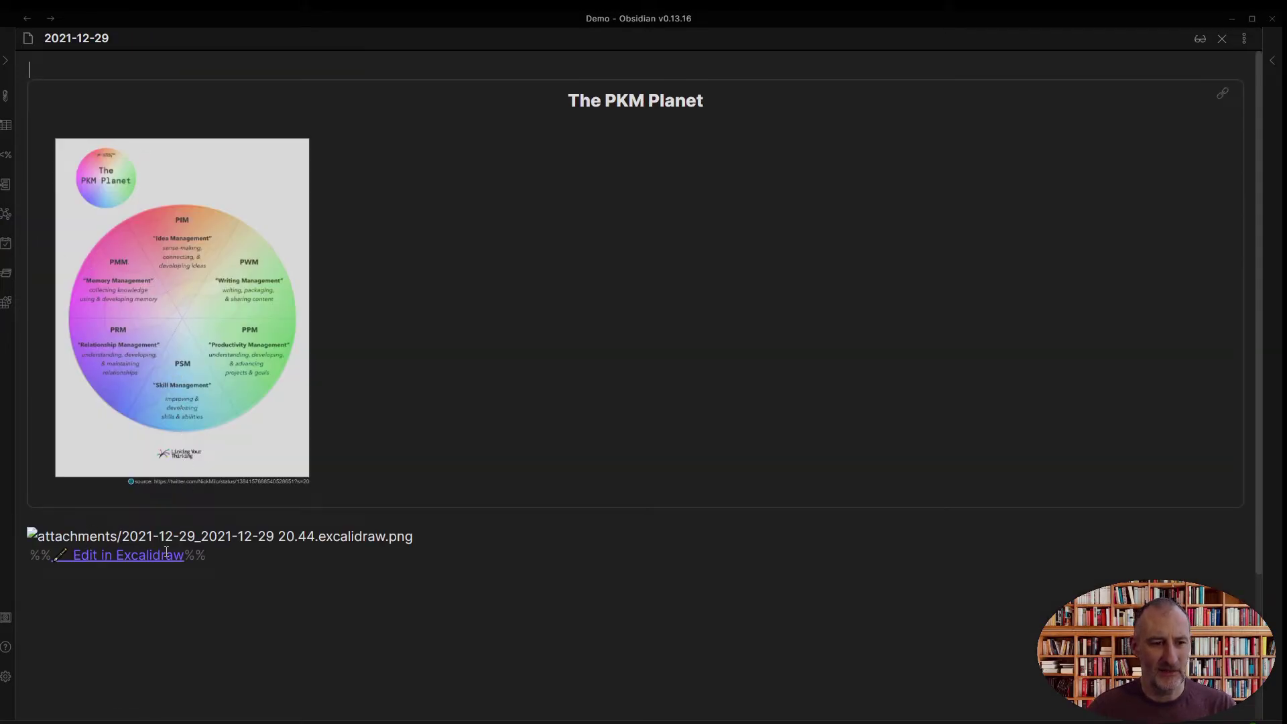
click(421, 538)
key(Home)
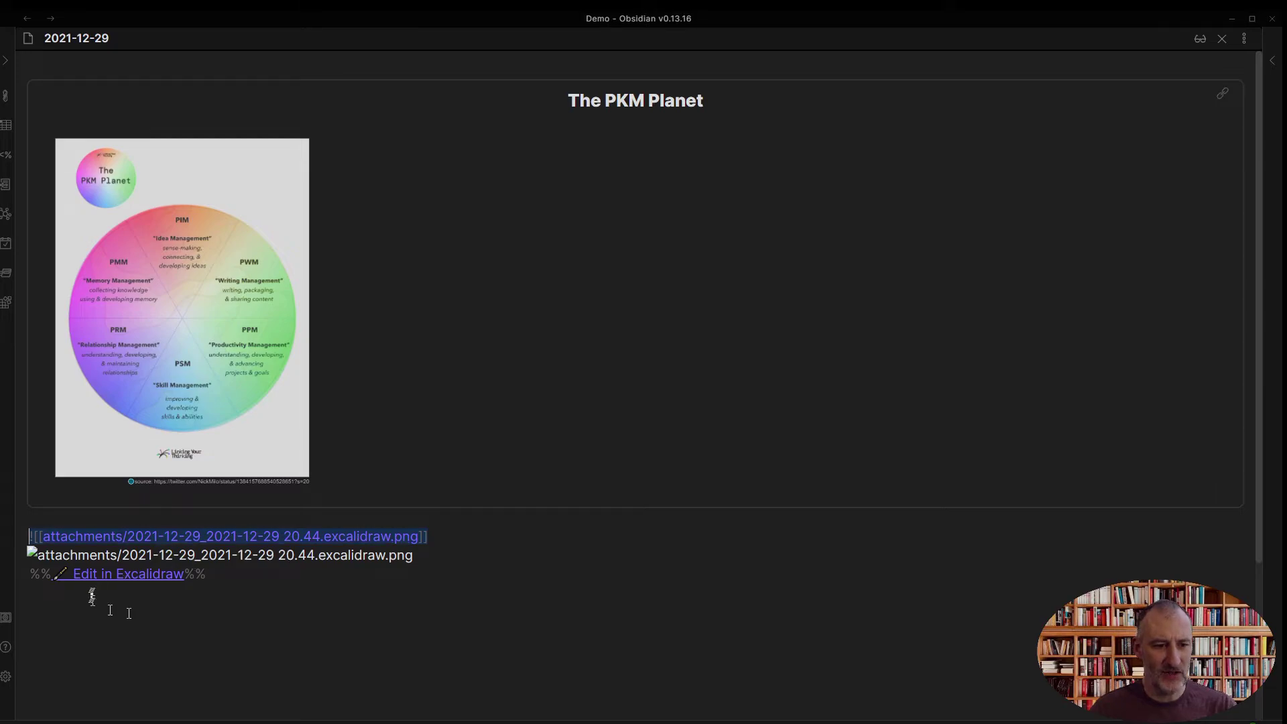
click(200, 593)
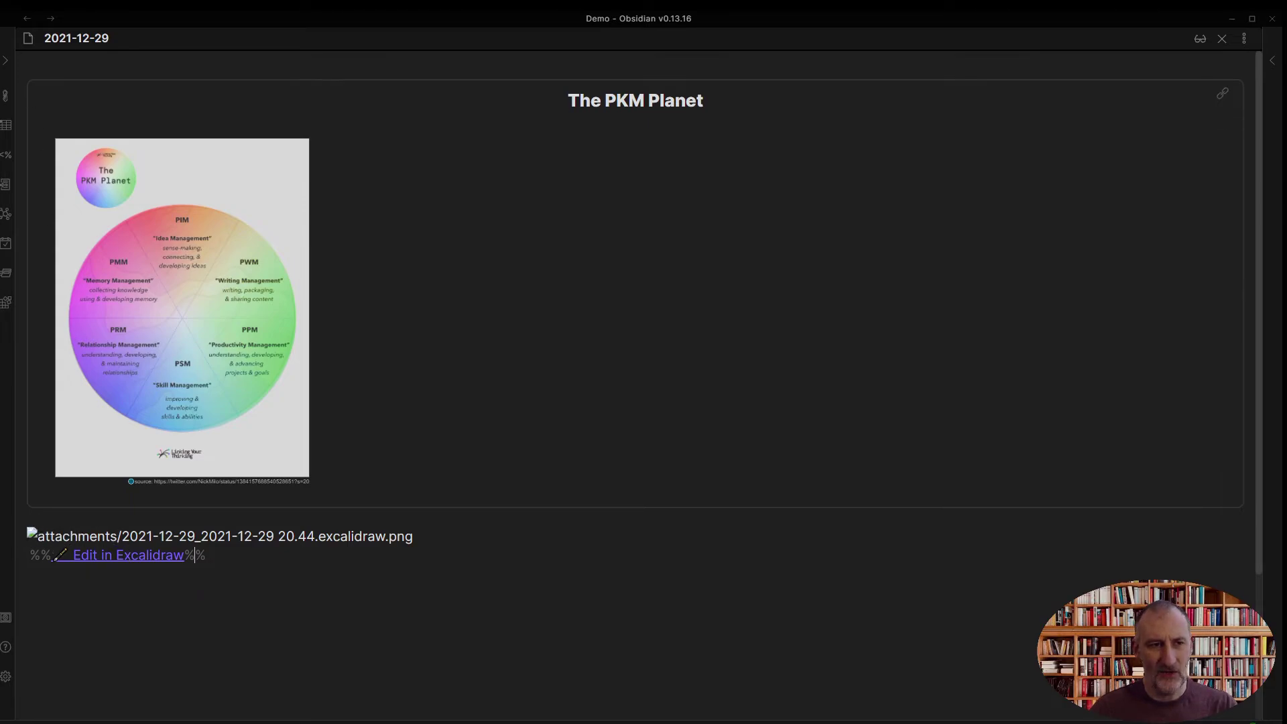
click(6, 65)
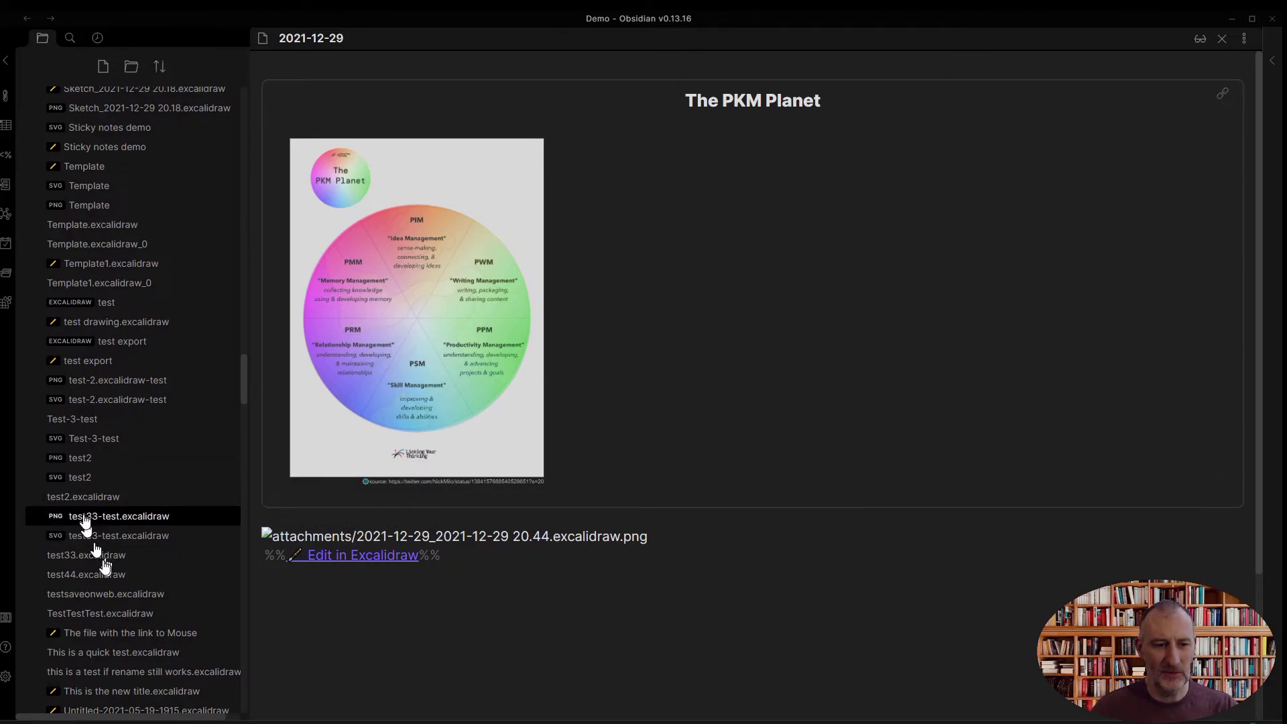
Step: Visit Test-3-test, return to the 2021-12-29 note, and reveal the PNG embed's Edit in Excalidraw markdown
click(90, 422)
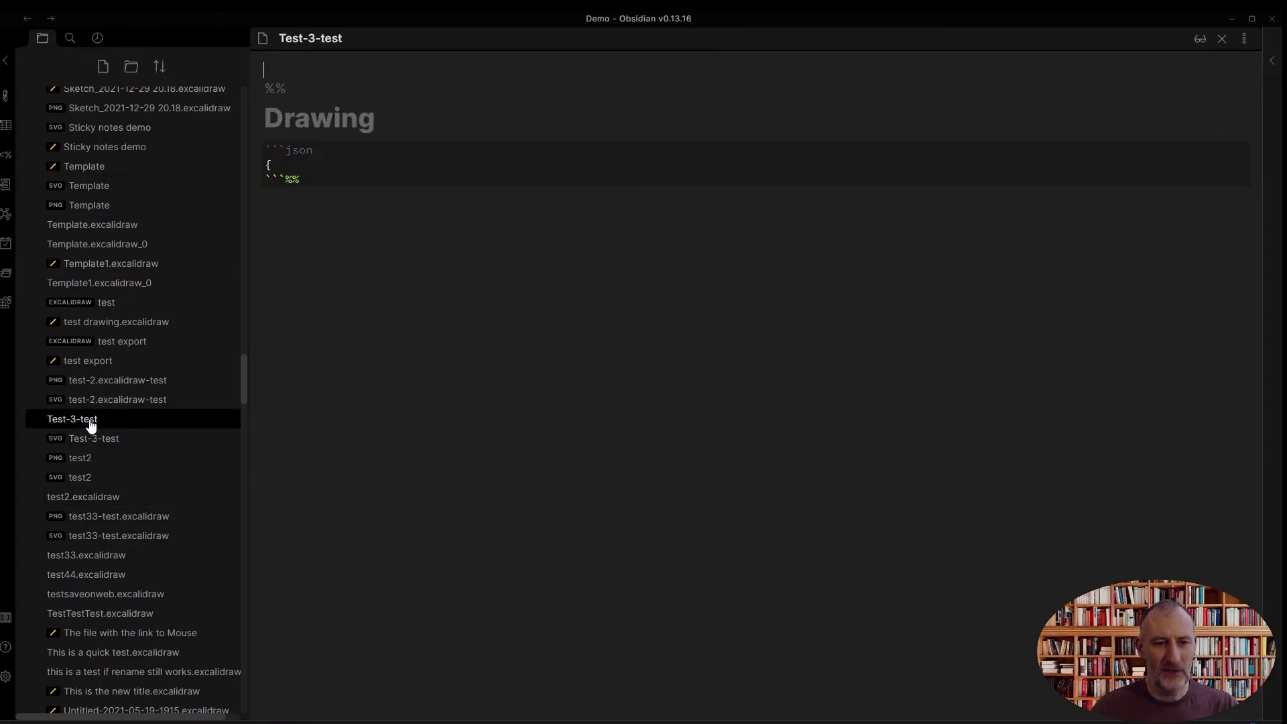
click(26, 18)
scroll(531, 293, down, 15)
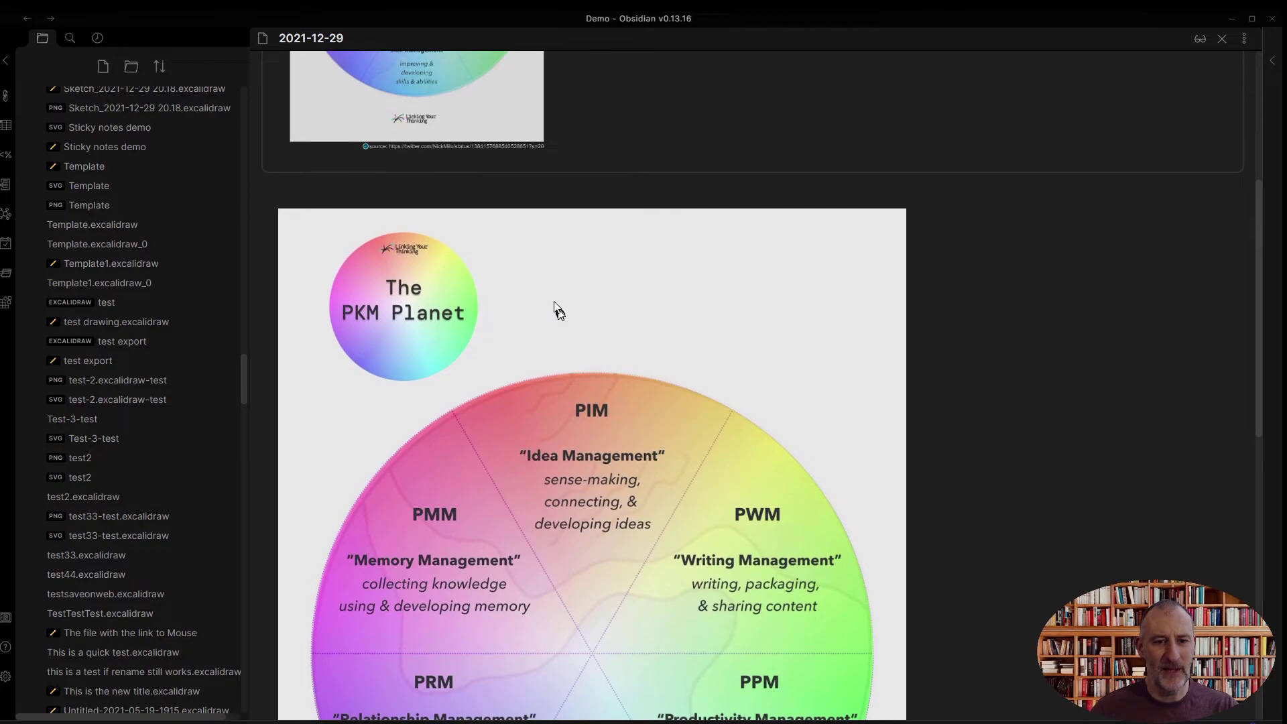
scroll(589, 559, up, 5)
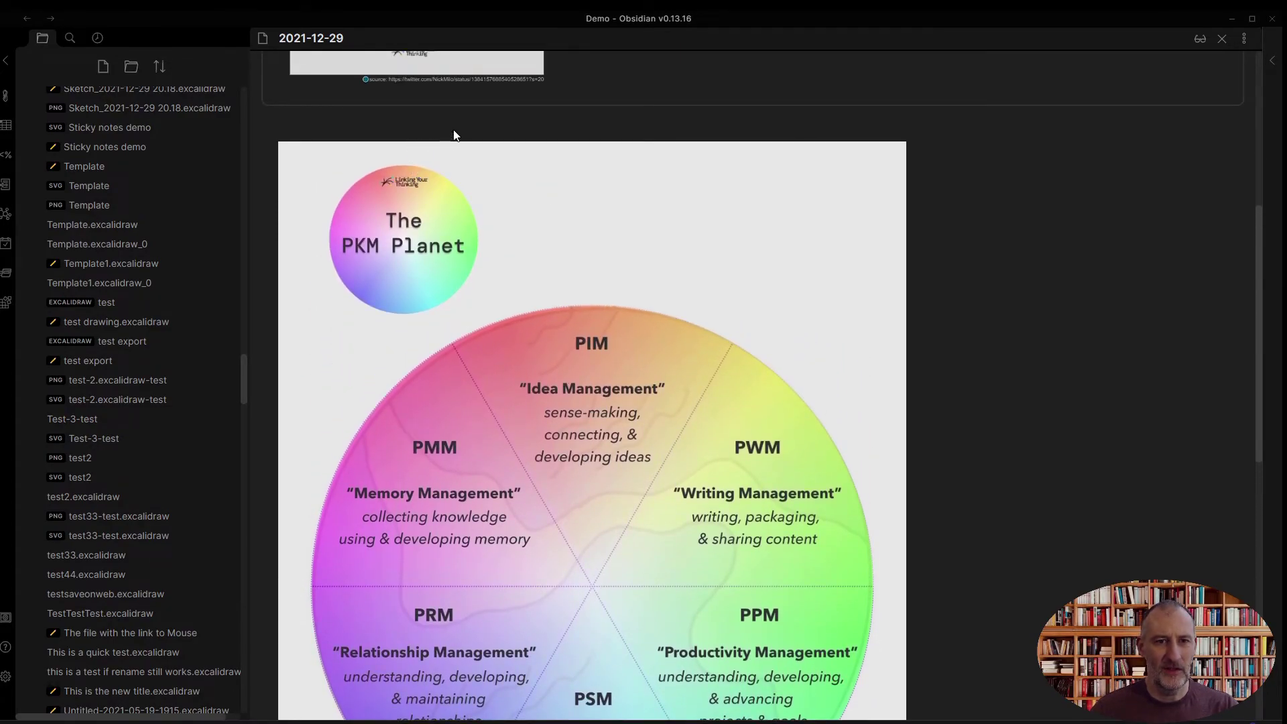
click(454, 134)
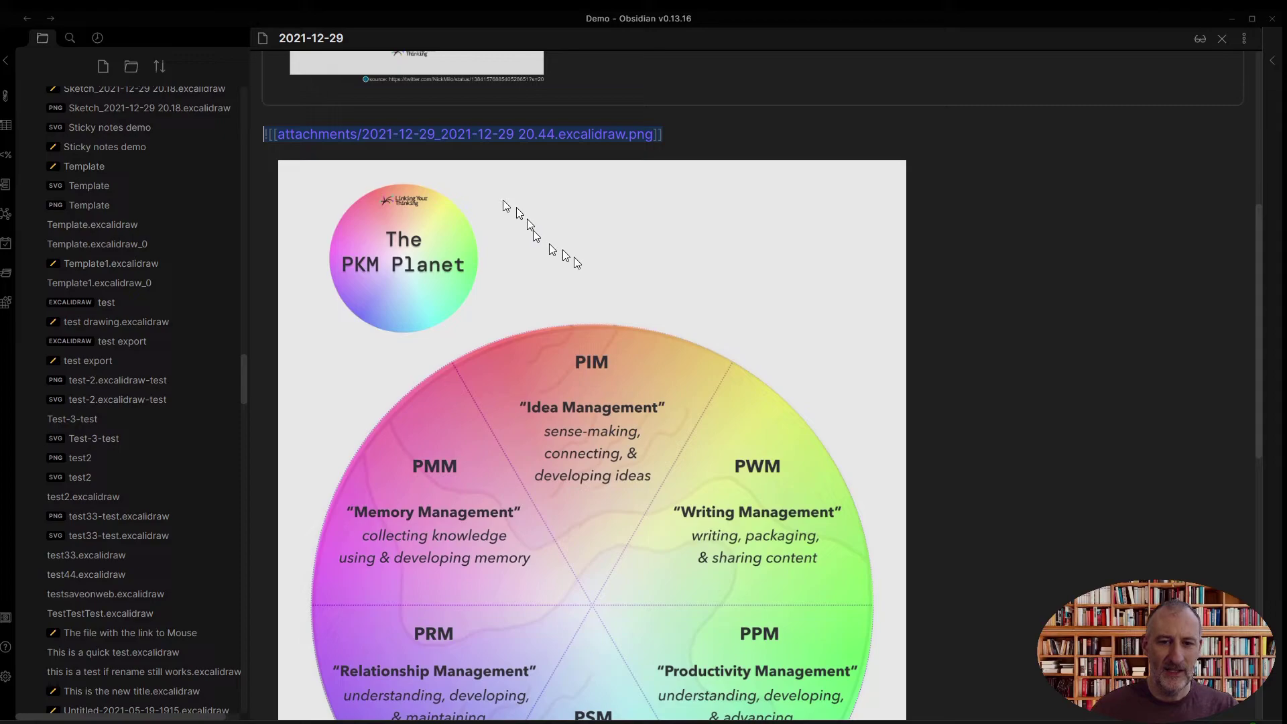
scroll(595, 421, down, 5)
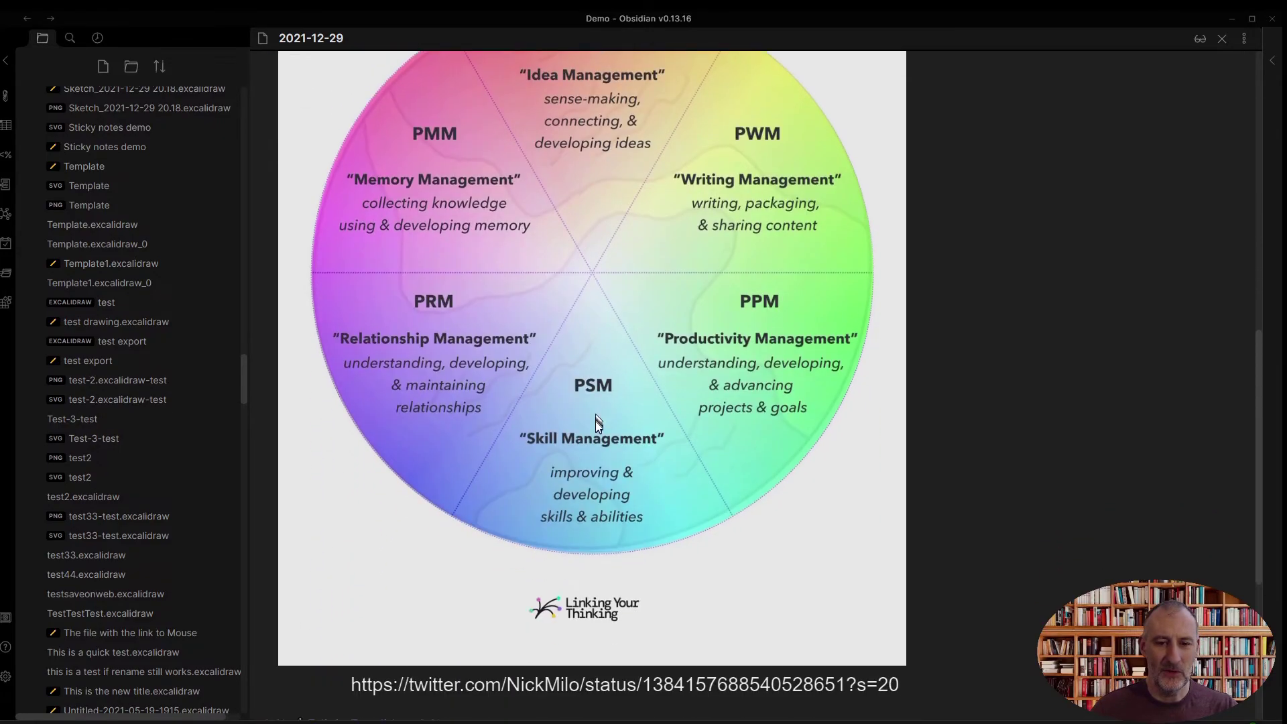
scroll(595, 421, down, 1)
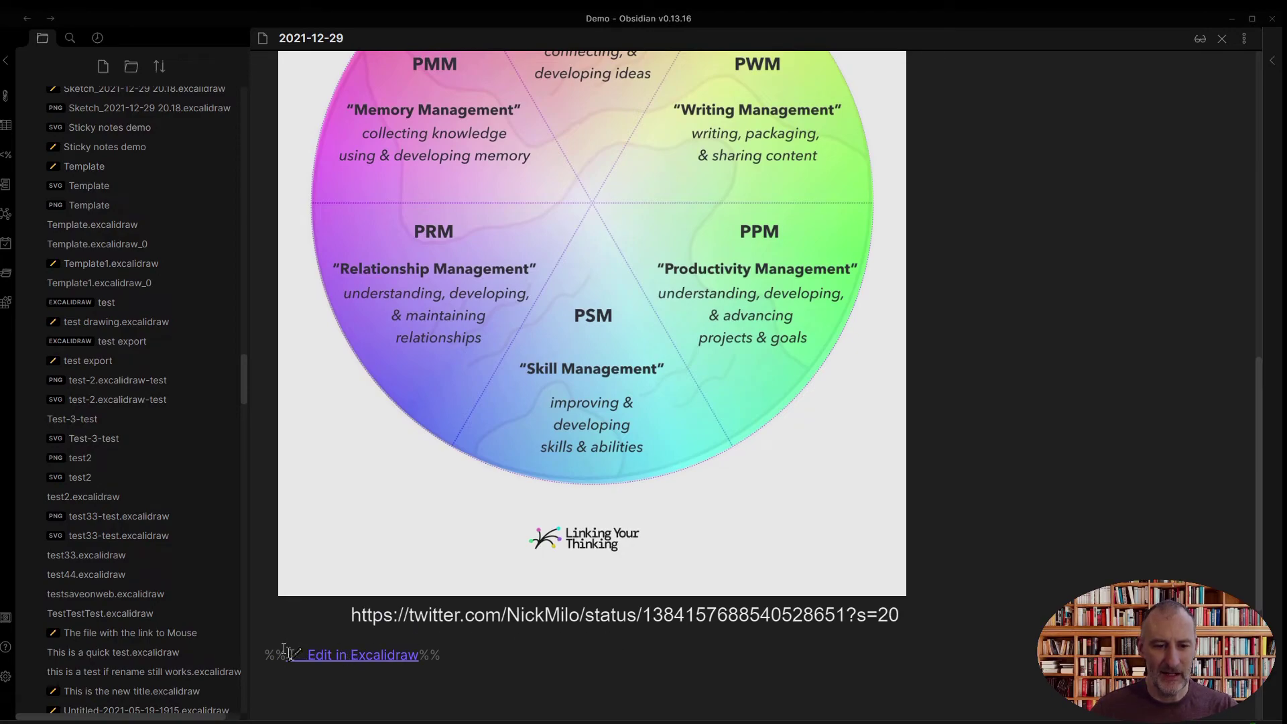
Step: Open the 20.44 drawing from the note's edit link, then return to the daily note
click(361, 657)
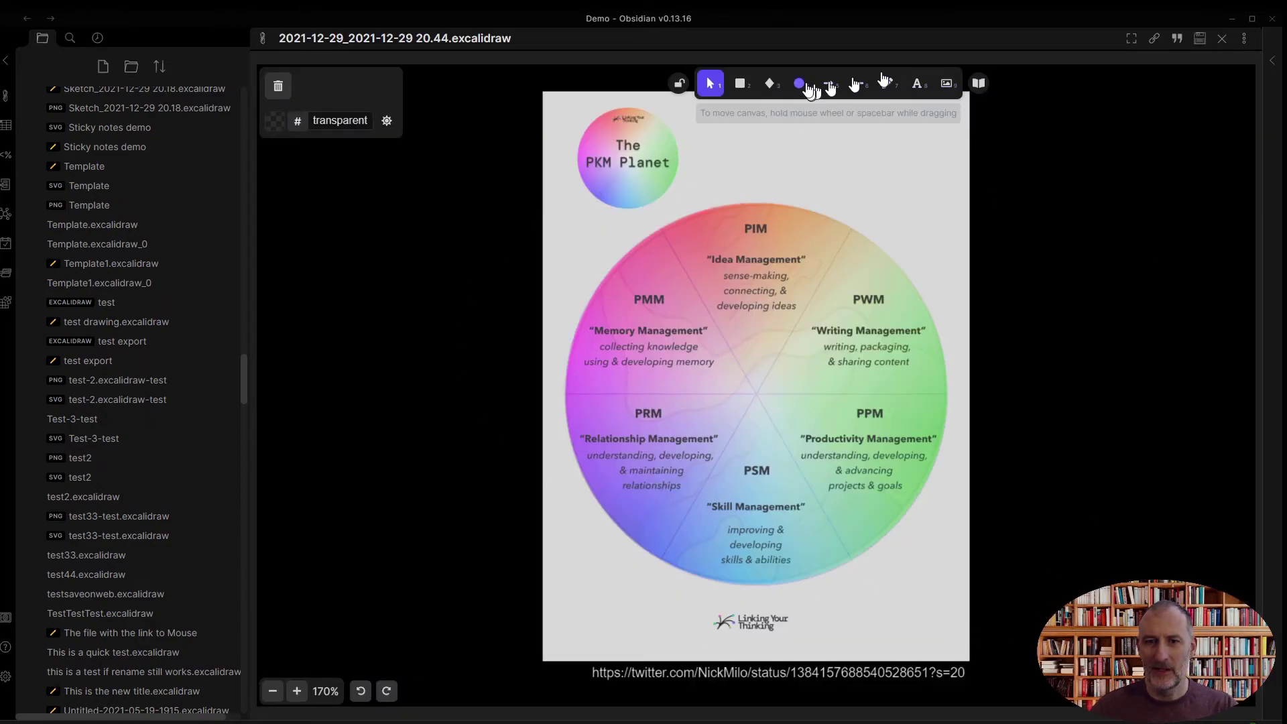
click(27, 27)
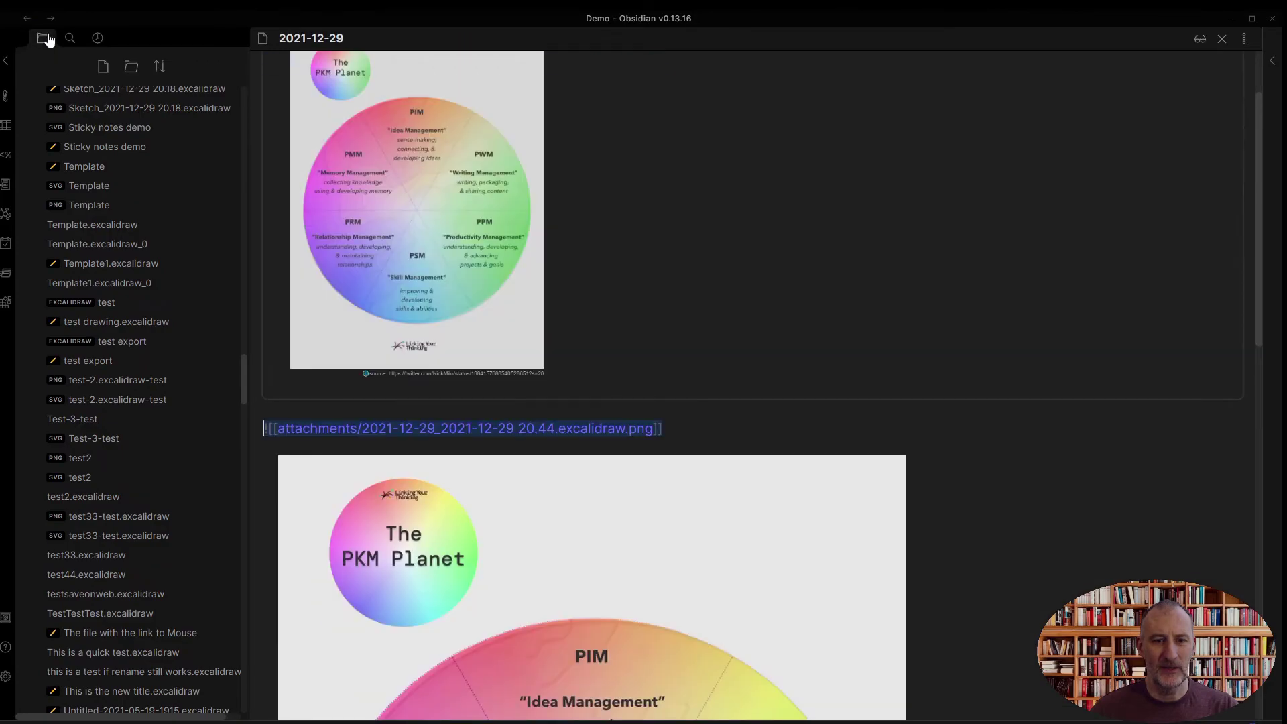
scroll(737, 362, down, 6)
scroll(737, 367, down, 3)
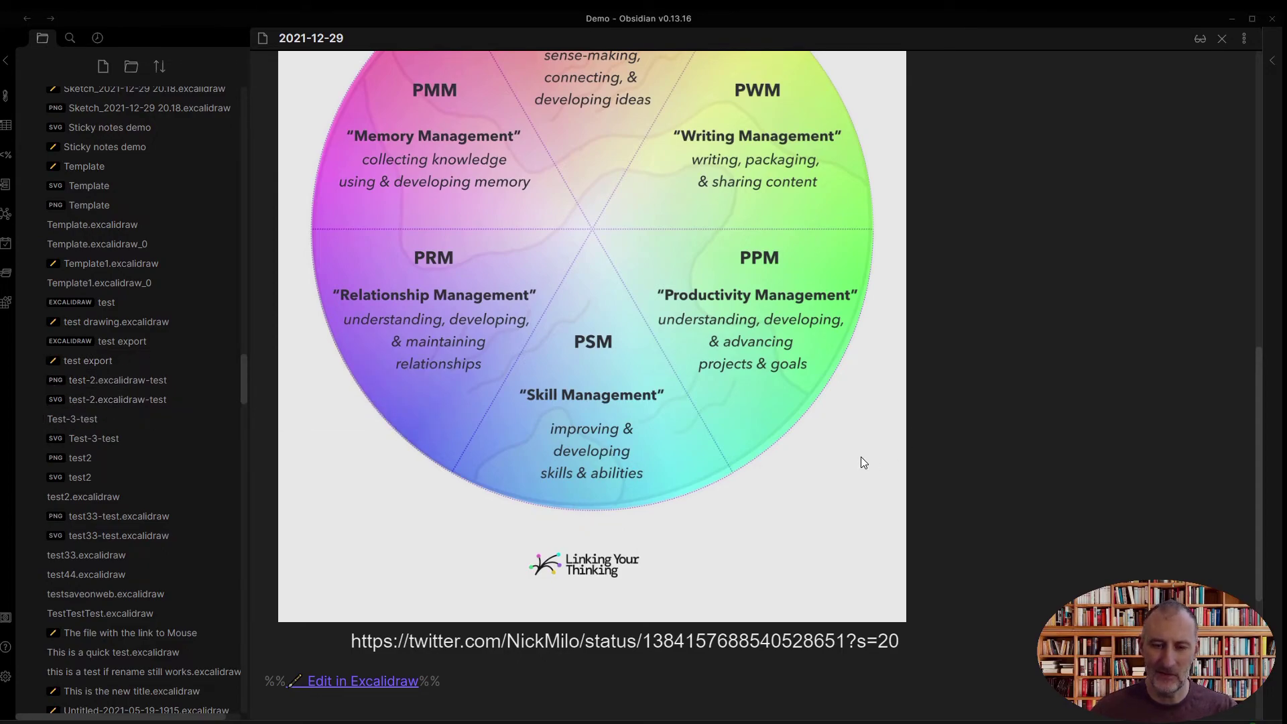
scroll(811, 405, up, 2)
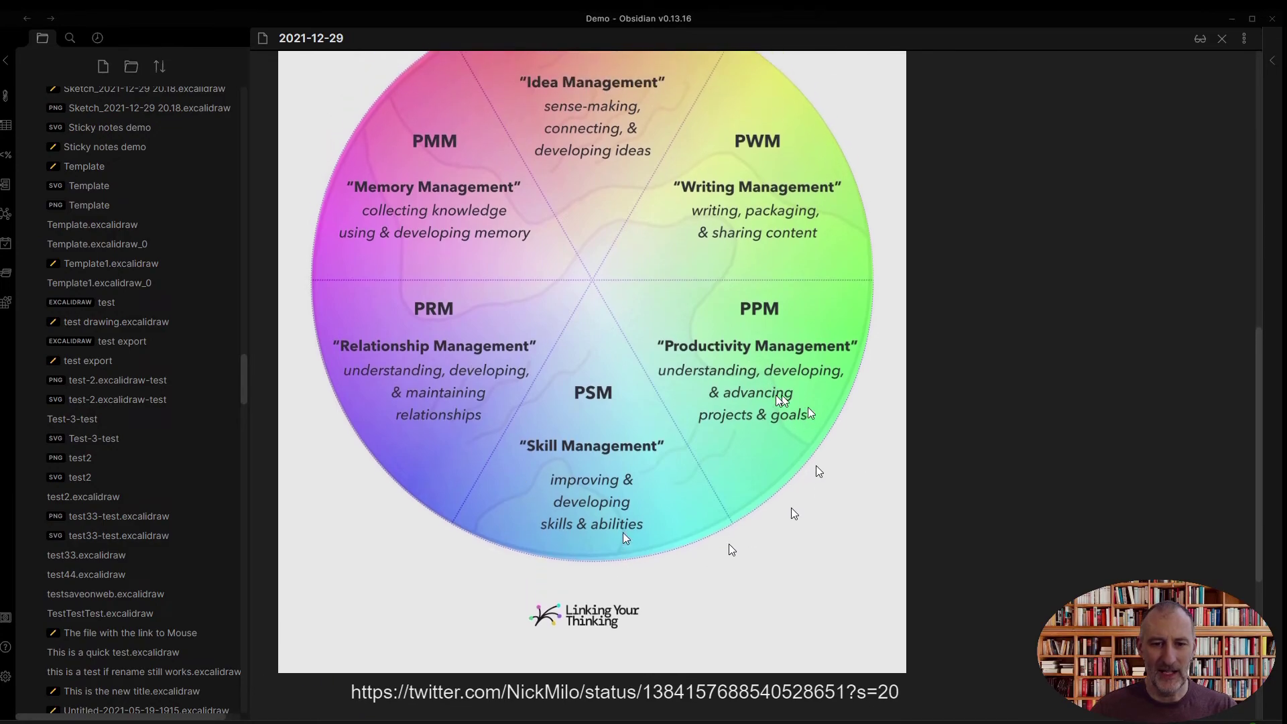
scroll(745, 432, down, 2)
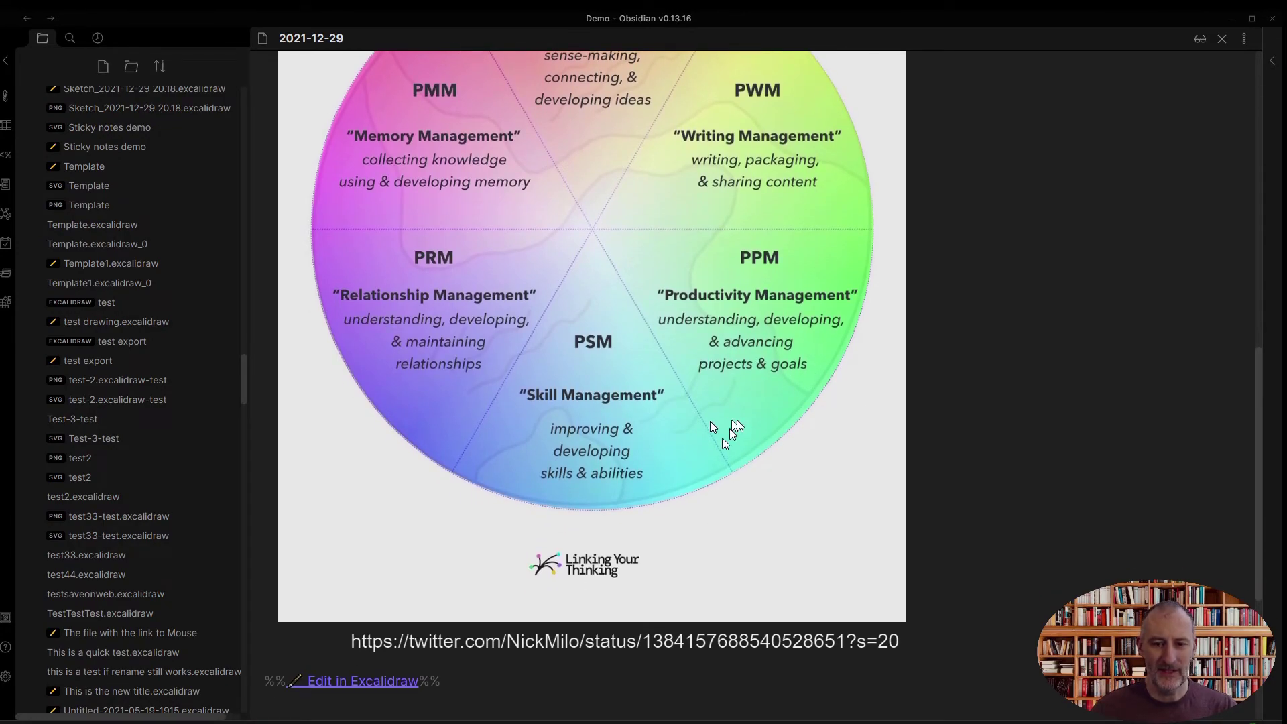
scroll(710, 427, down, 1)
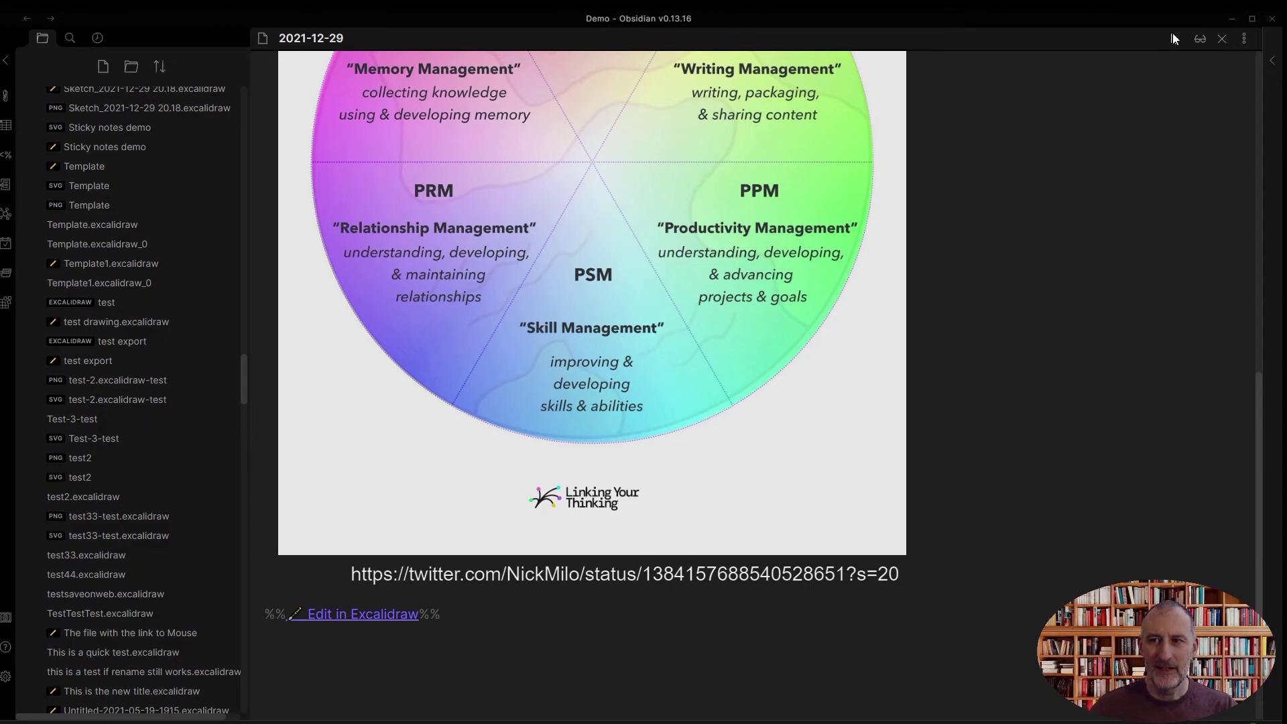
Step: Toggle the daily note to reading view and back to editing, ending at the exported image's bottom
click(1198, 43)
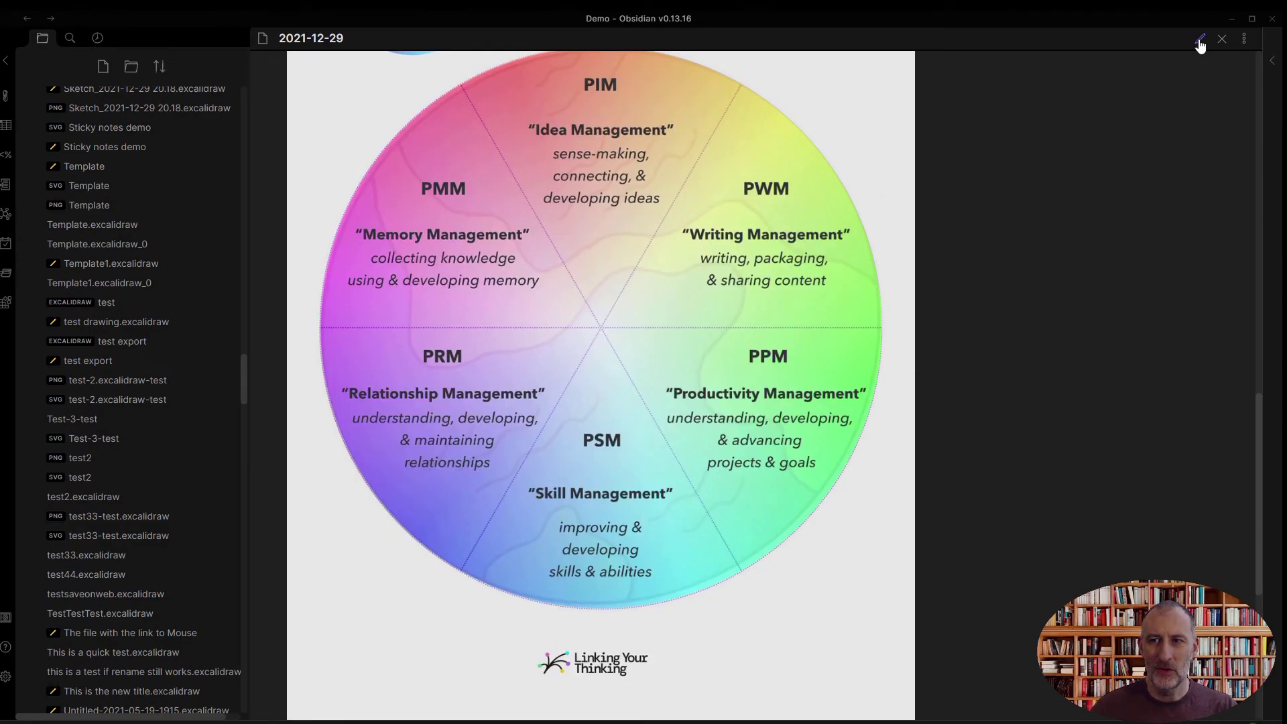
scroll(1106, 141, down, 6)
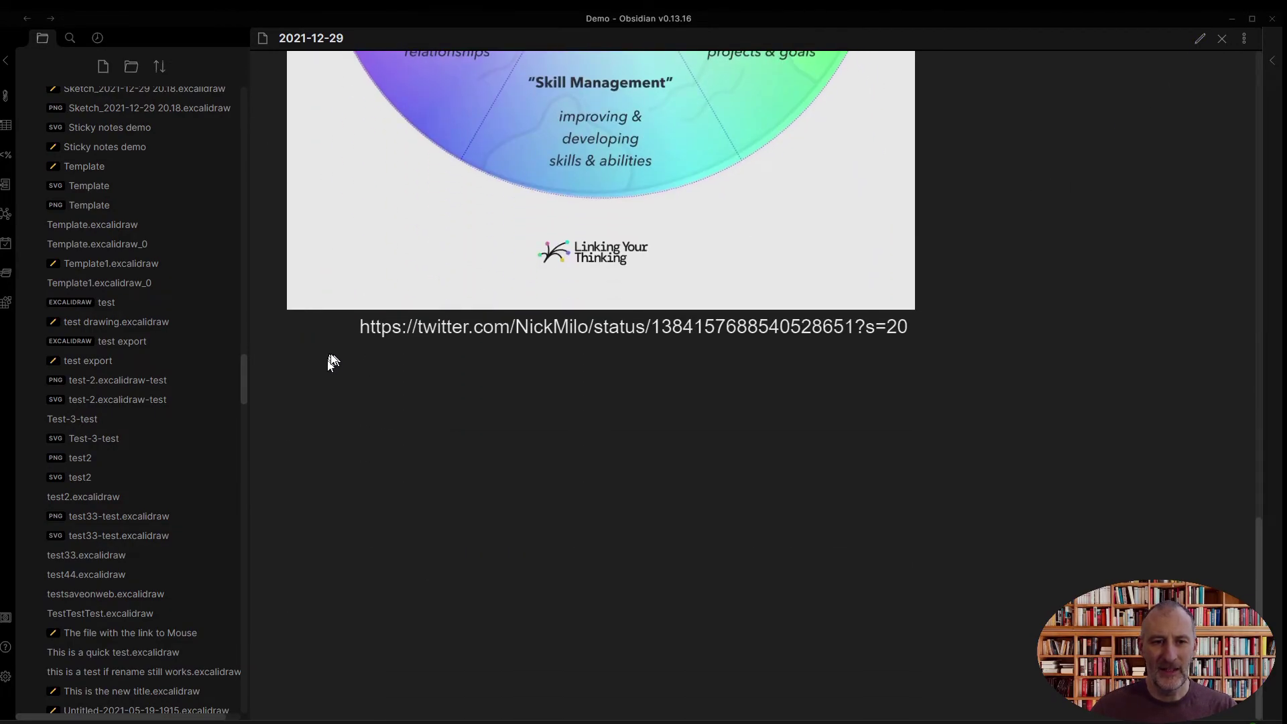
scroll(331, 375, up, 1)
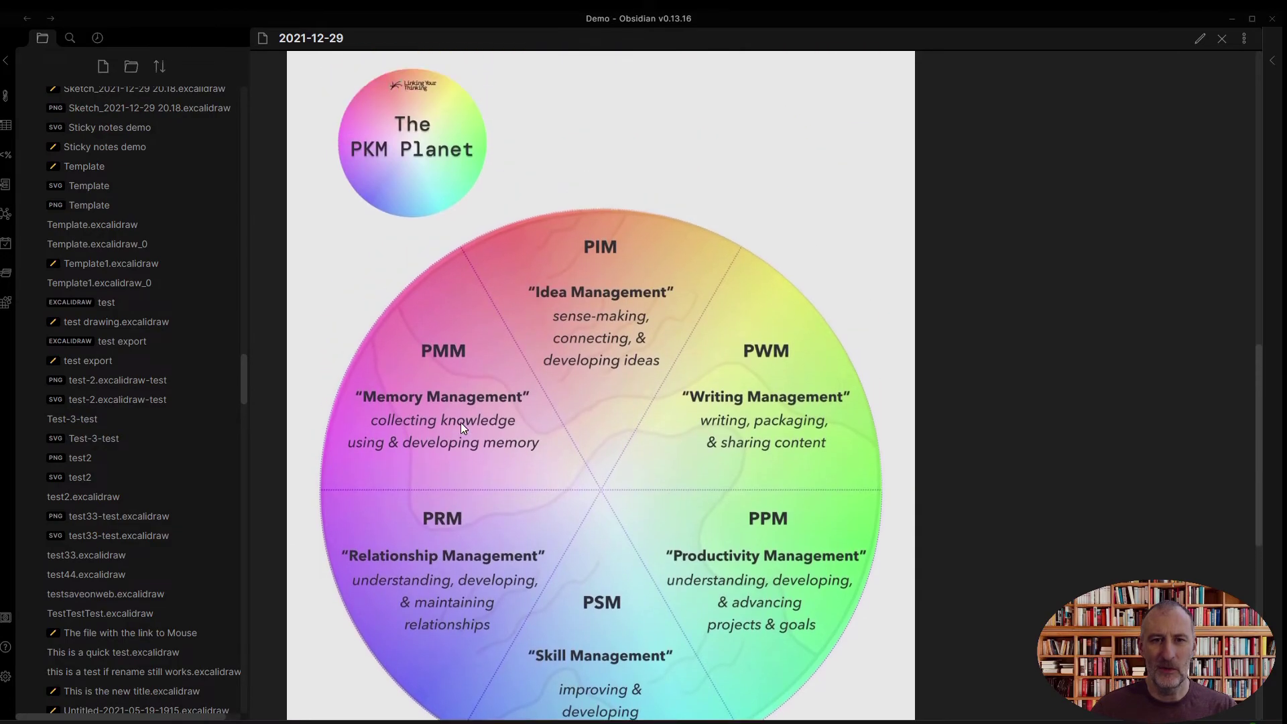
scroll(494, 426, down, 3)
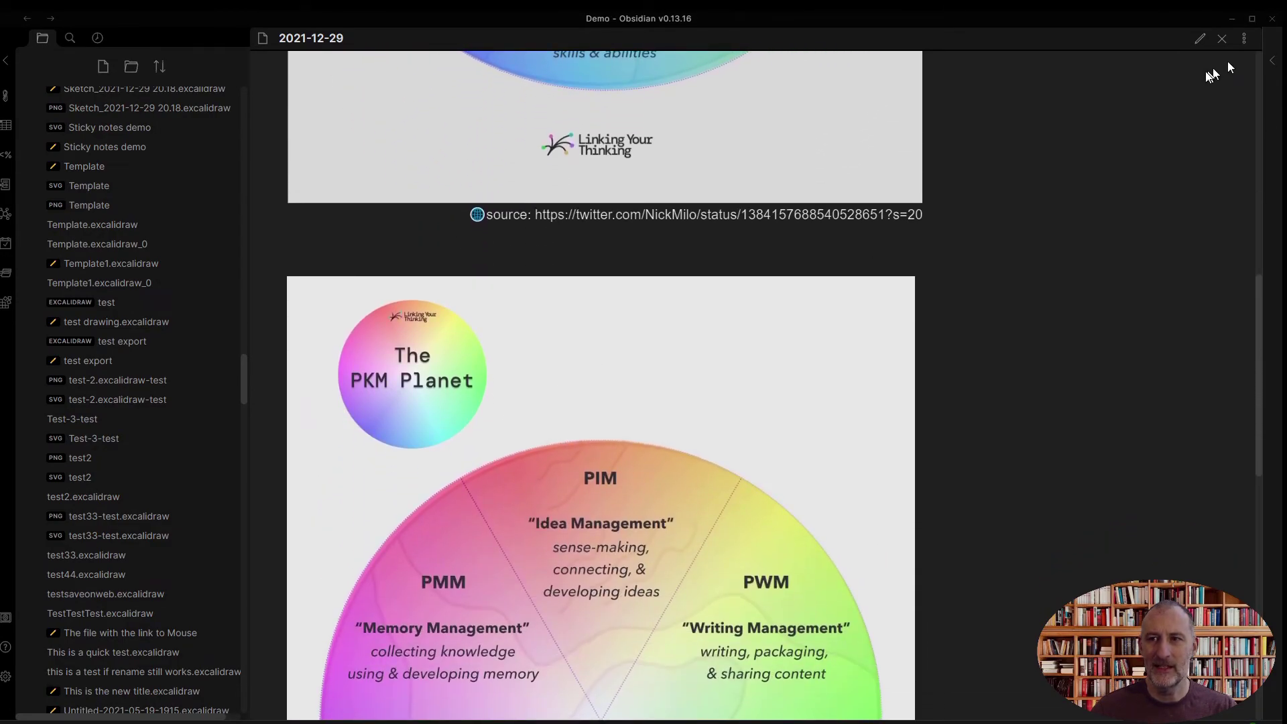
click(1197, 40)
scroll(781, 250, down, 10)
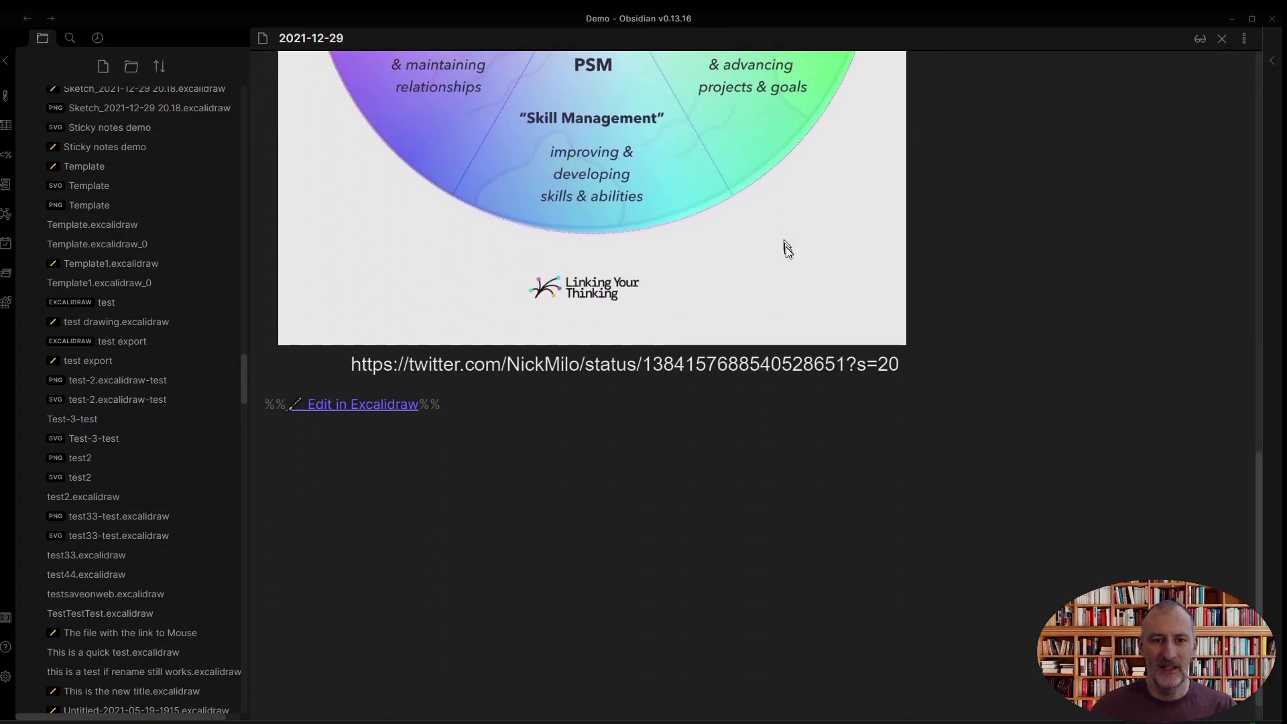
scroll(532, 233, up, 10)
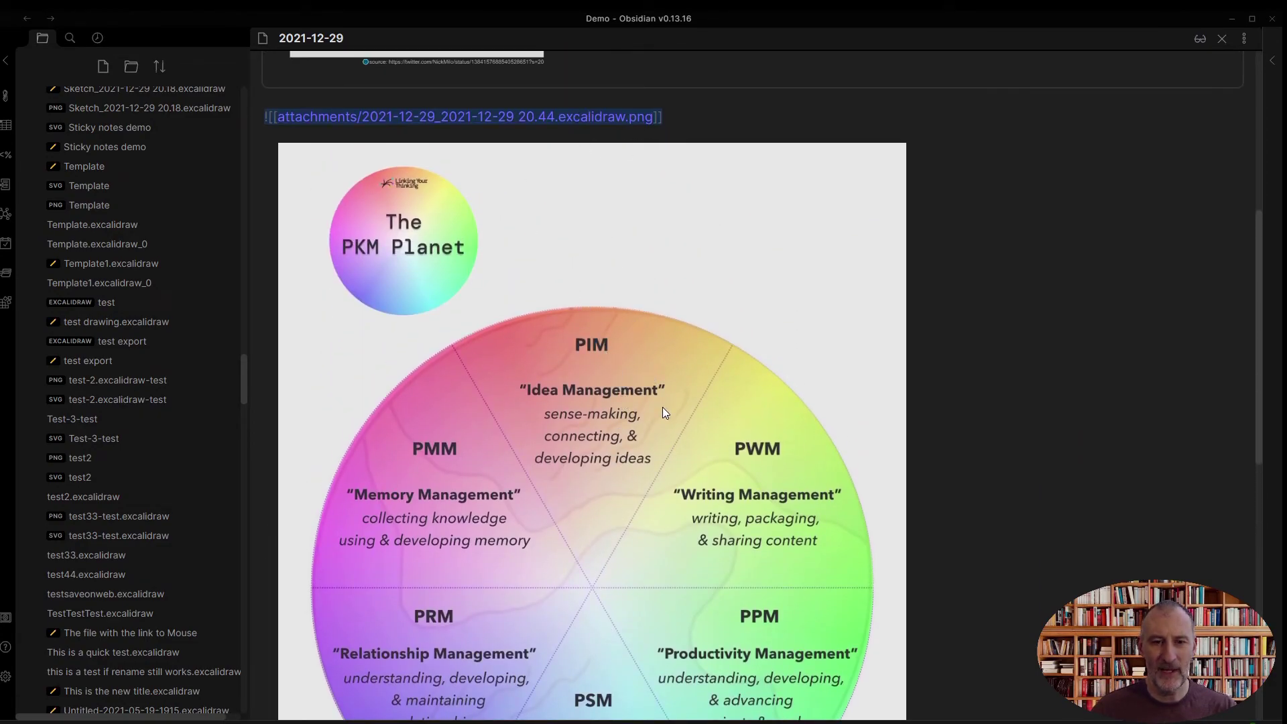
scroll(457, 515, down, 1)
scroll(456, 515, down, 6)
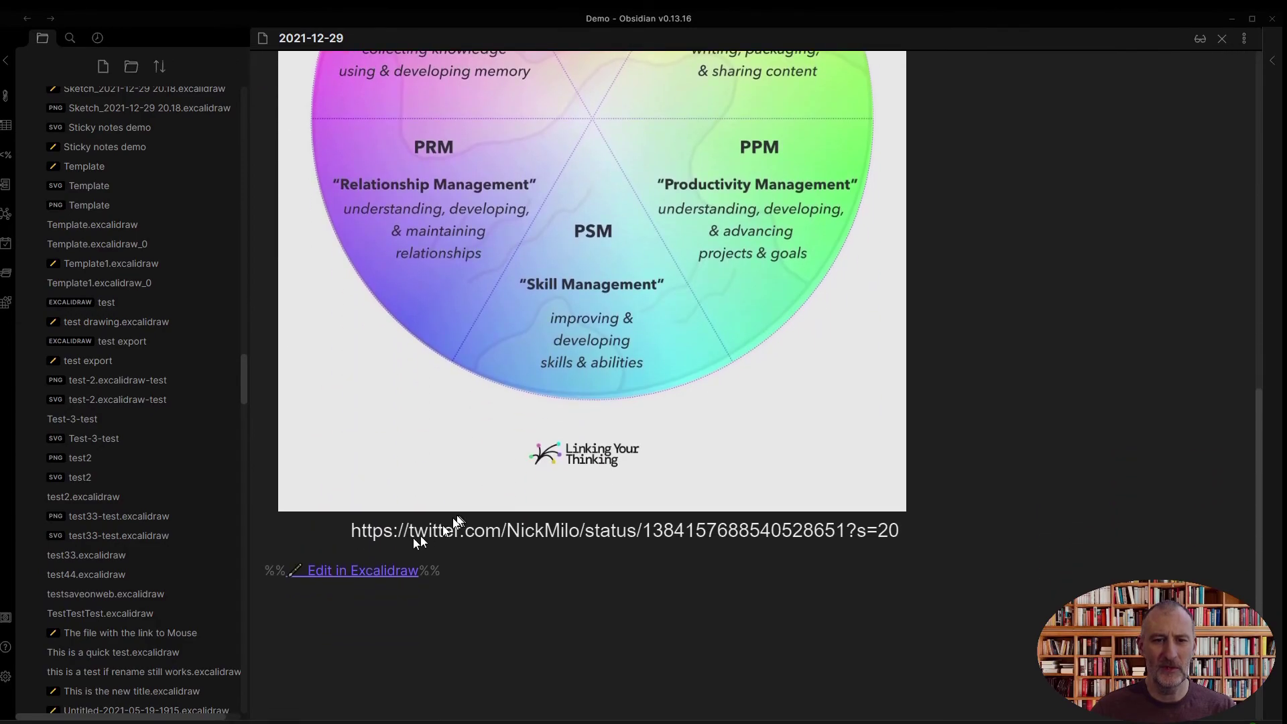
Step: Open the PKM Planet drawing, then return to the 2021-12-29 daily note and scroll up to its embed title
click(376, 570)
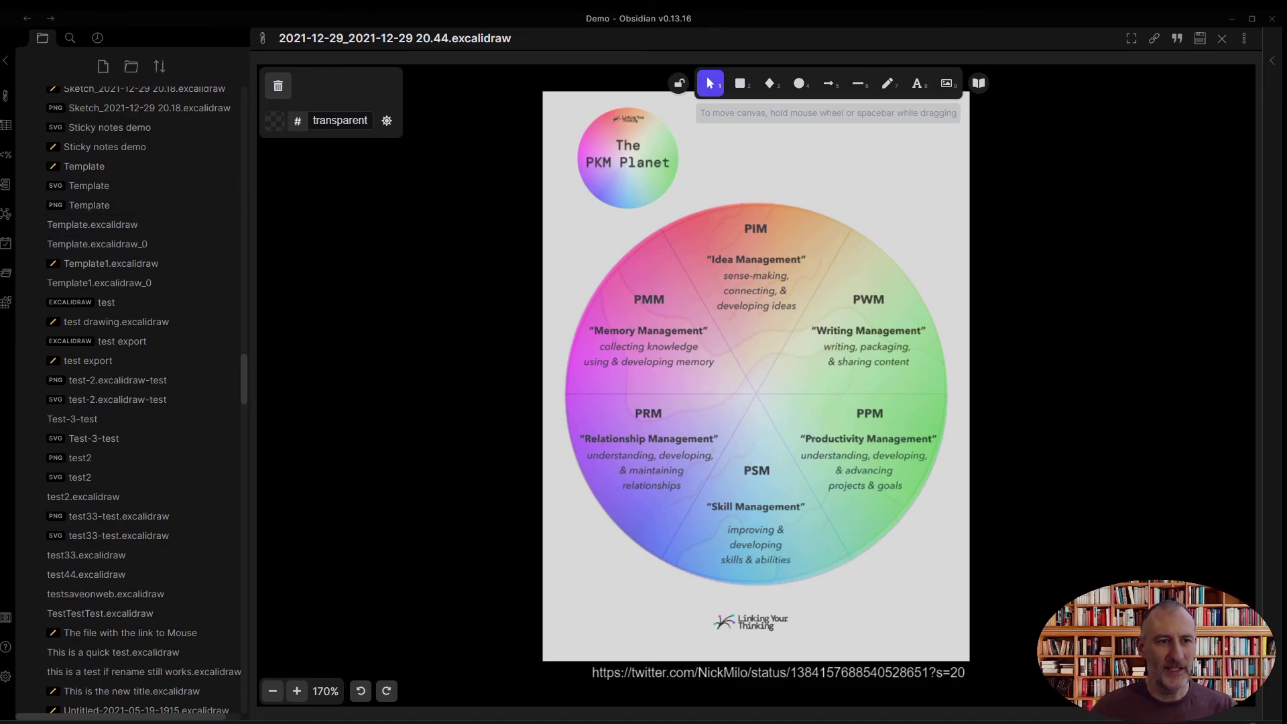
click(5, 248)
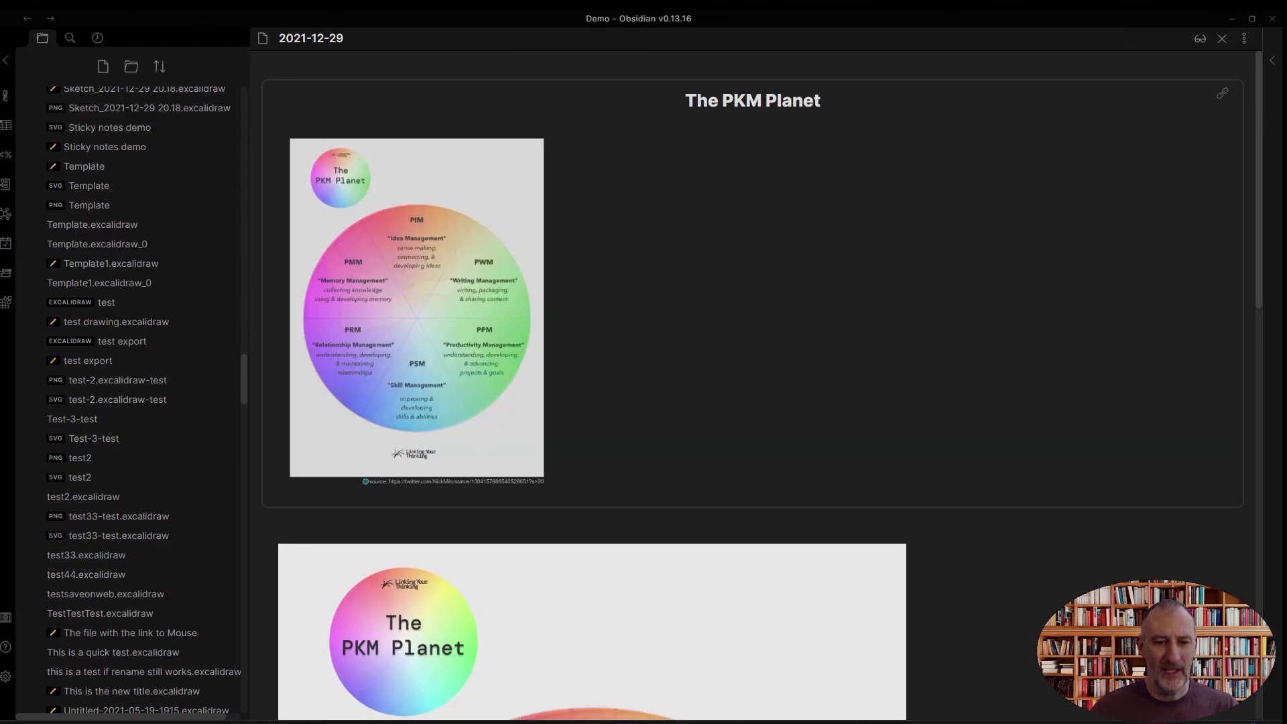
scroll(738, 321, down, 12)
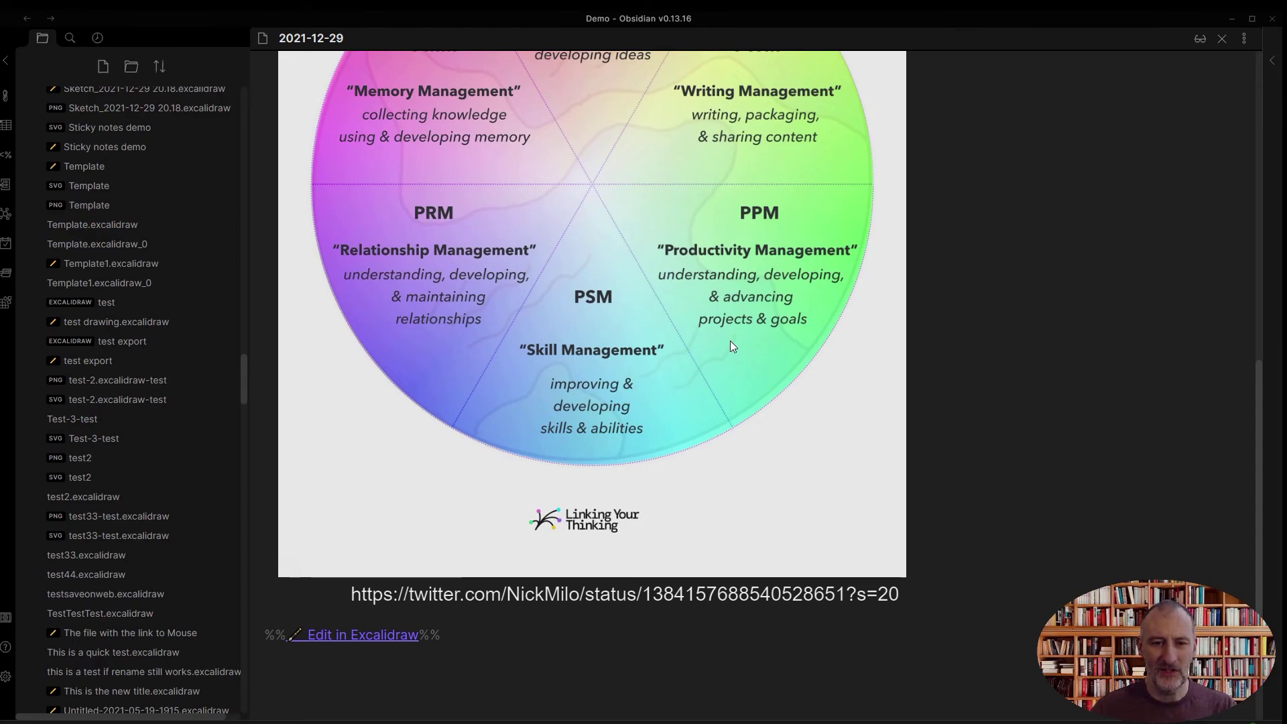
scroll(313, 556, up, 10)
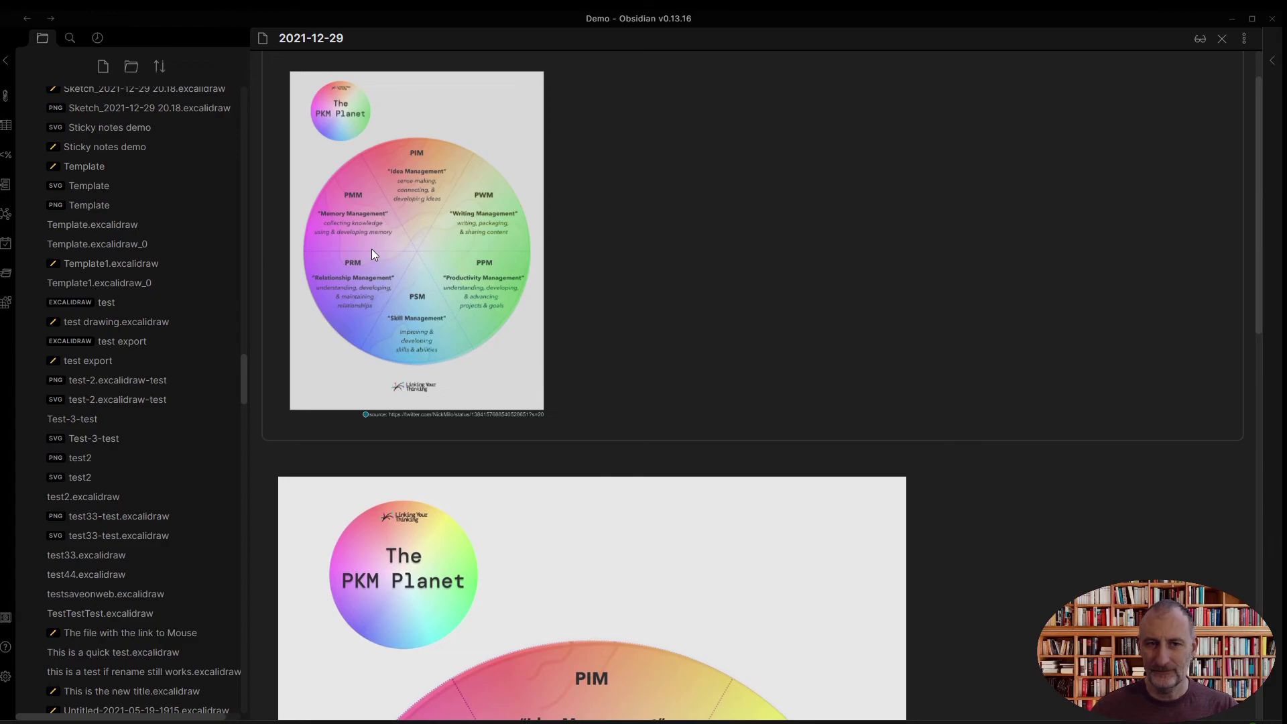
scroll(372, 248, up, 1)
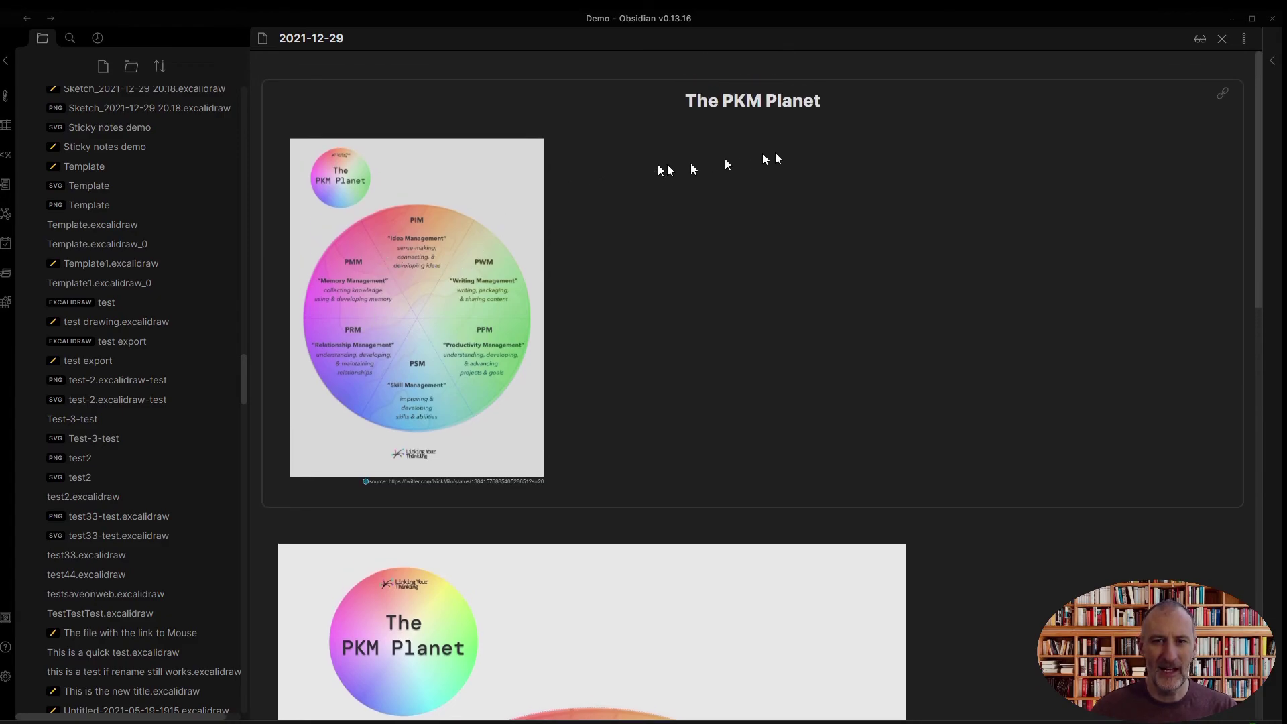
Step: Open The PKM Planet drawing as Markdown, then search the vault for 'Idea Management'
click(1224, 98)
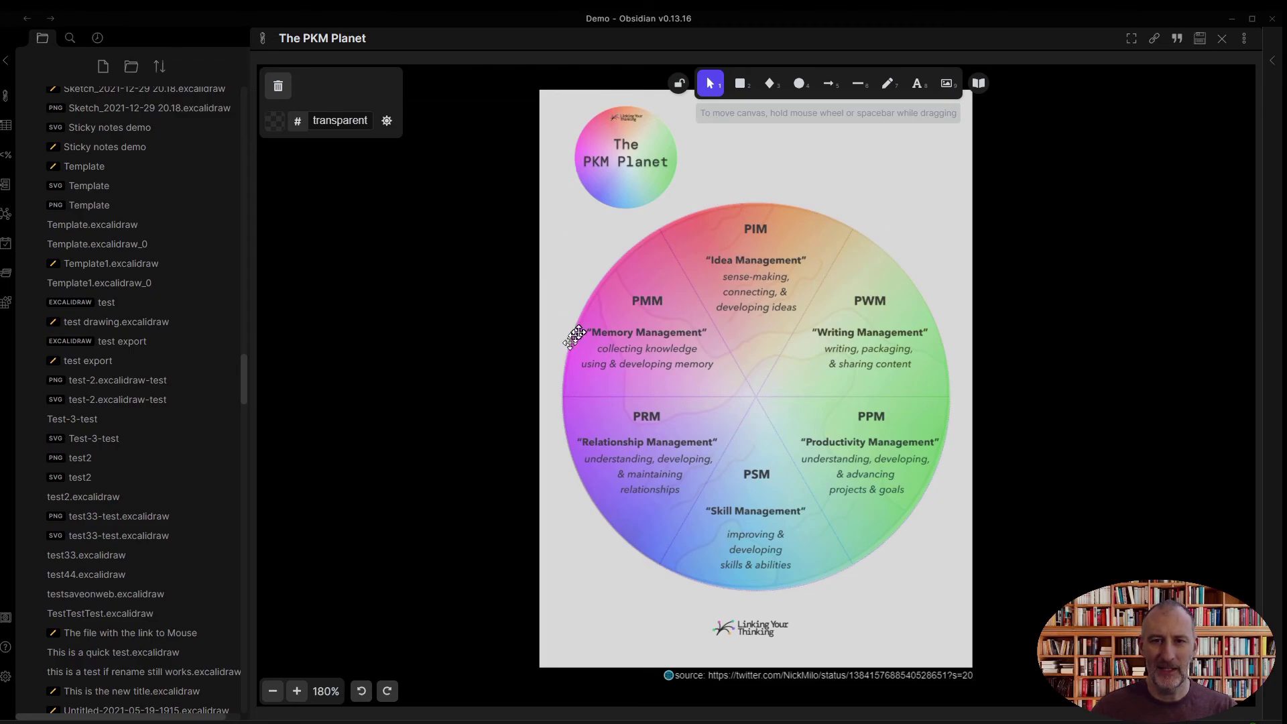
click(1244, 38)
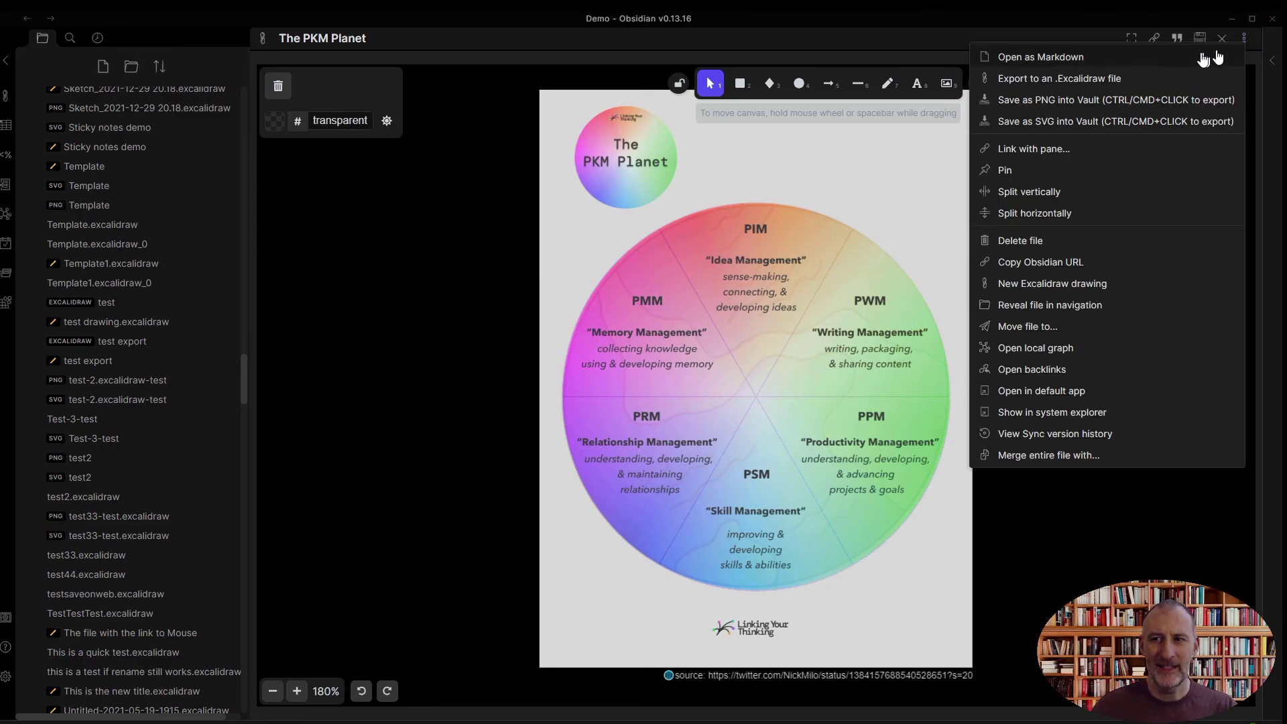
click(1147, 60)
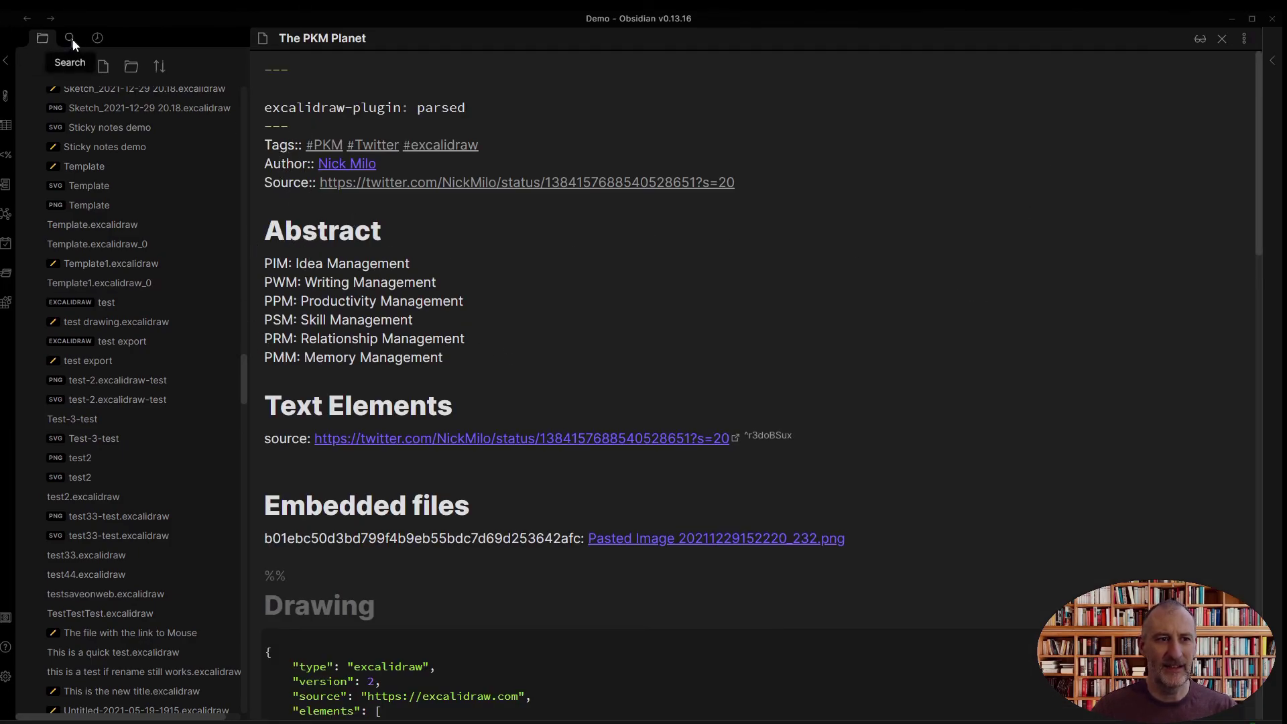
click(69, 38)
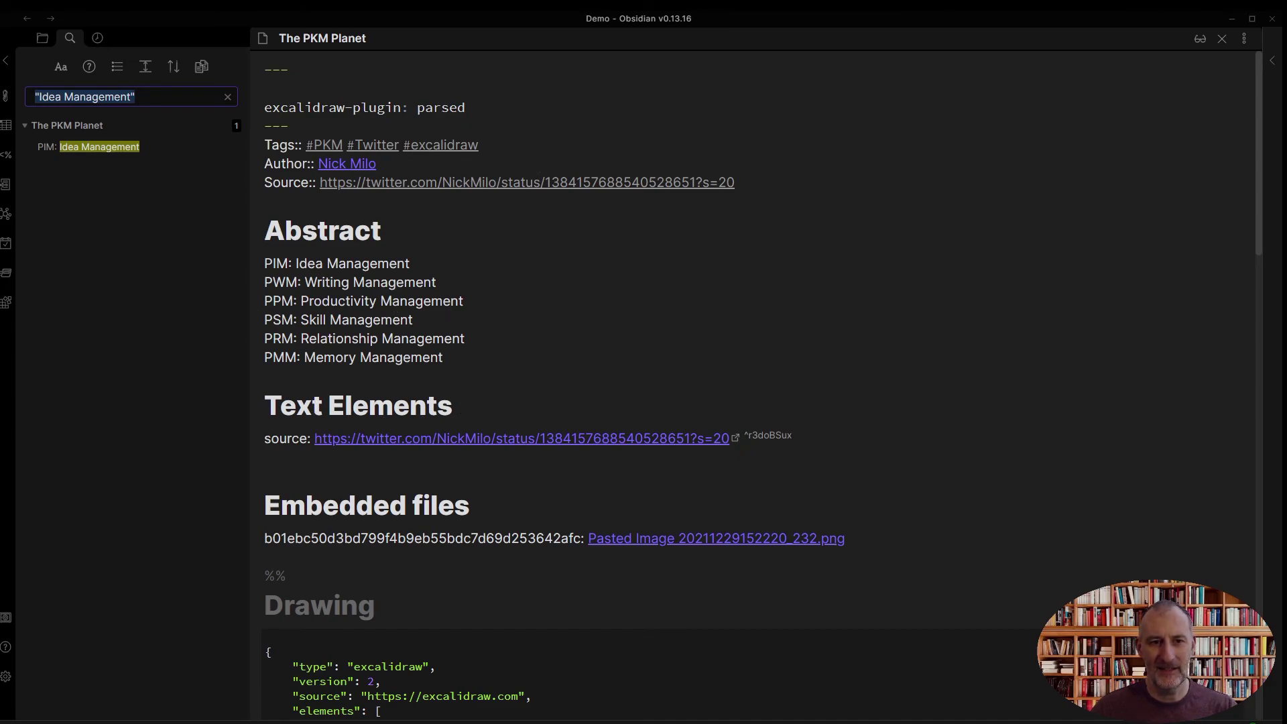
Step: Reopen the 2021-12-29 daily note in reading view and scroll through the rendered PKM Planet embeds
click(5, 243)
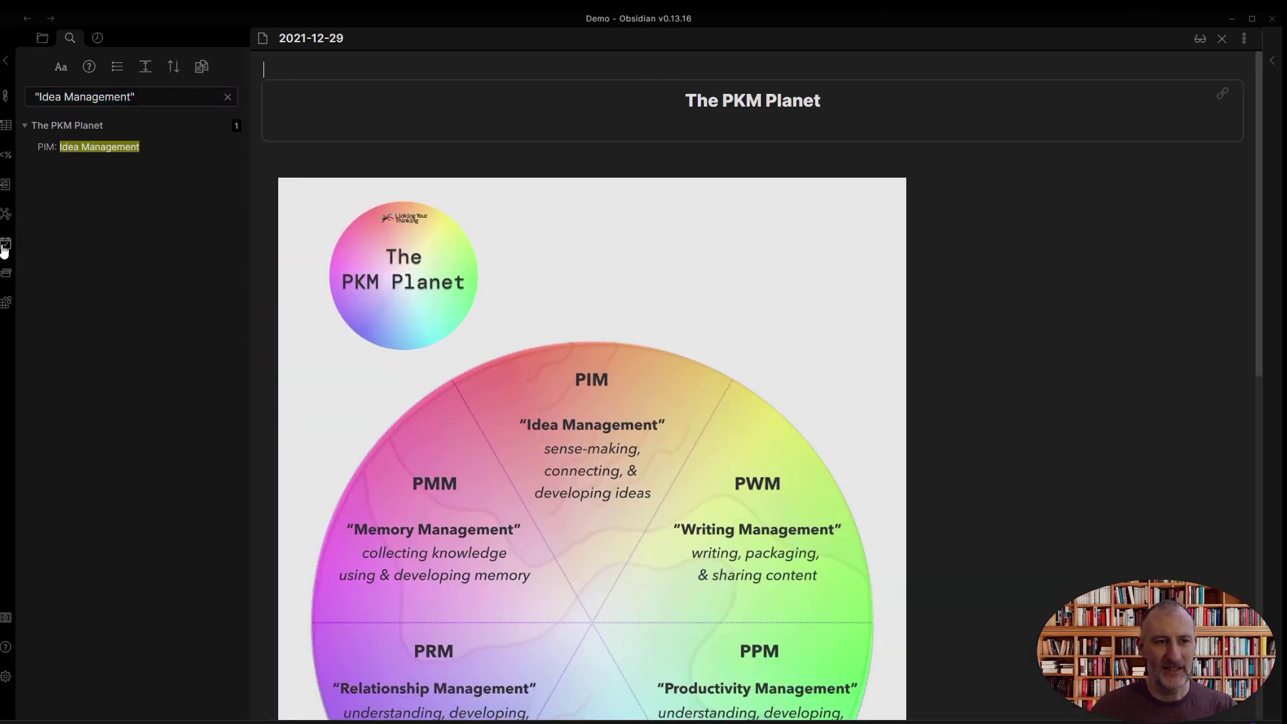
scroll(525, 317, down, 2)
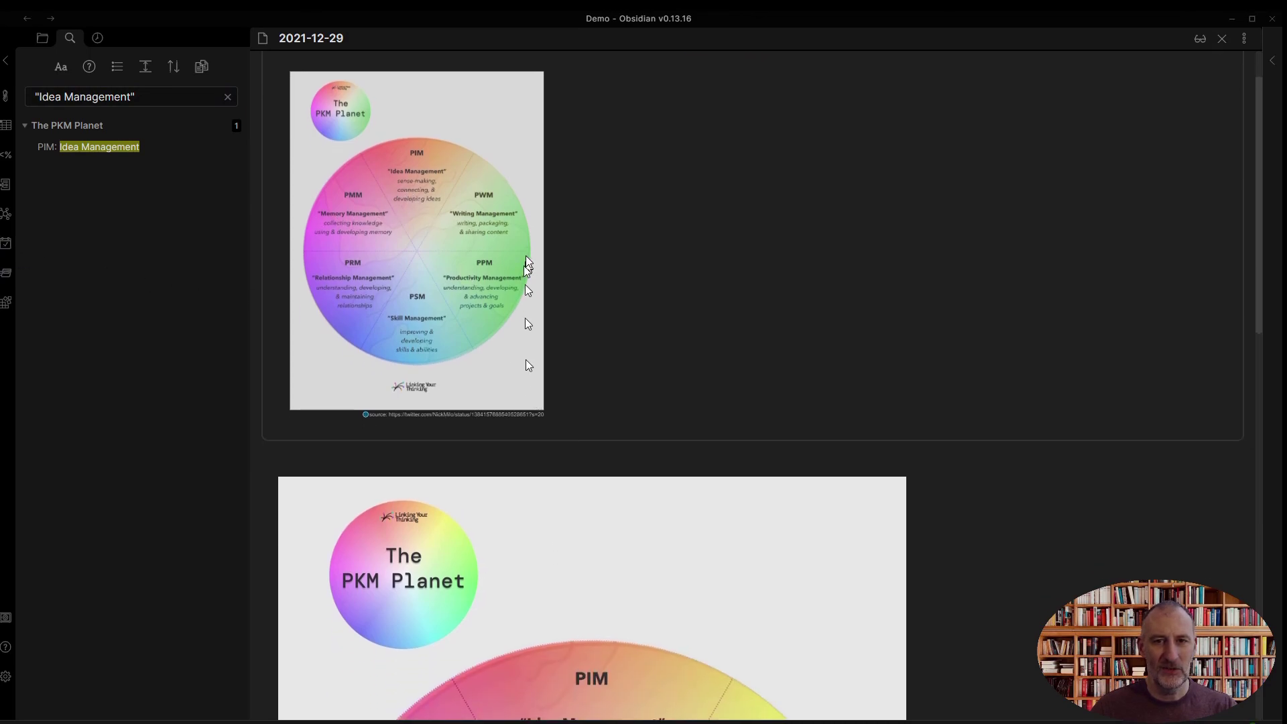
scroll(525, 317, up, 2)
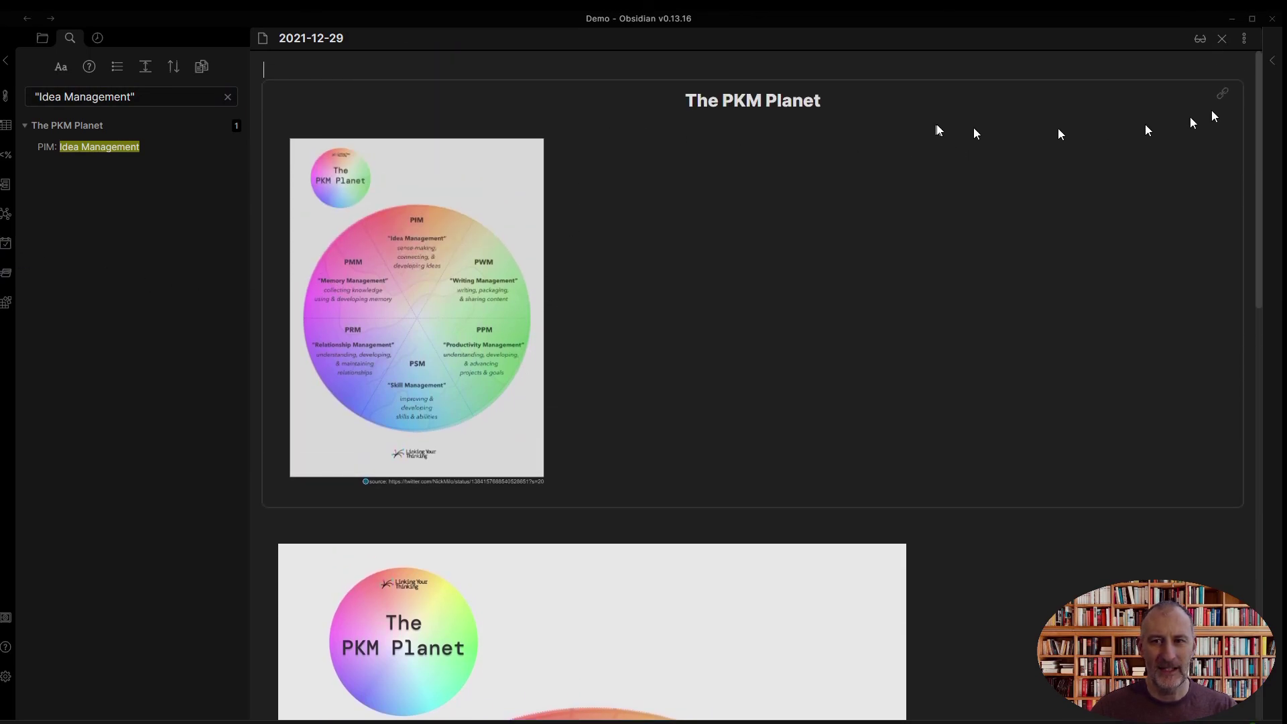
scroll(511, 488, down, 10)
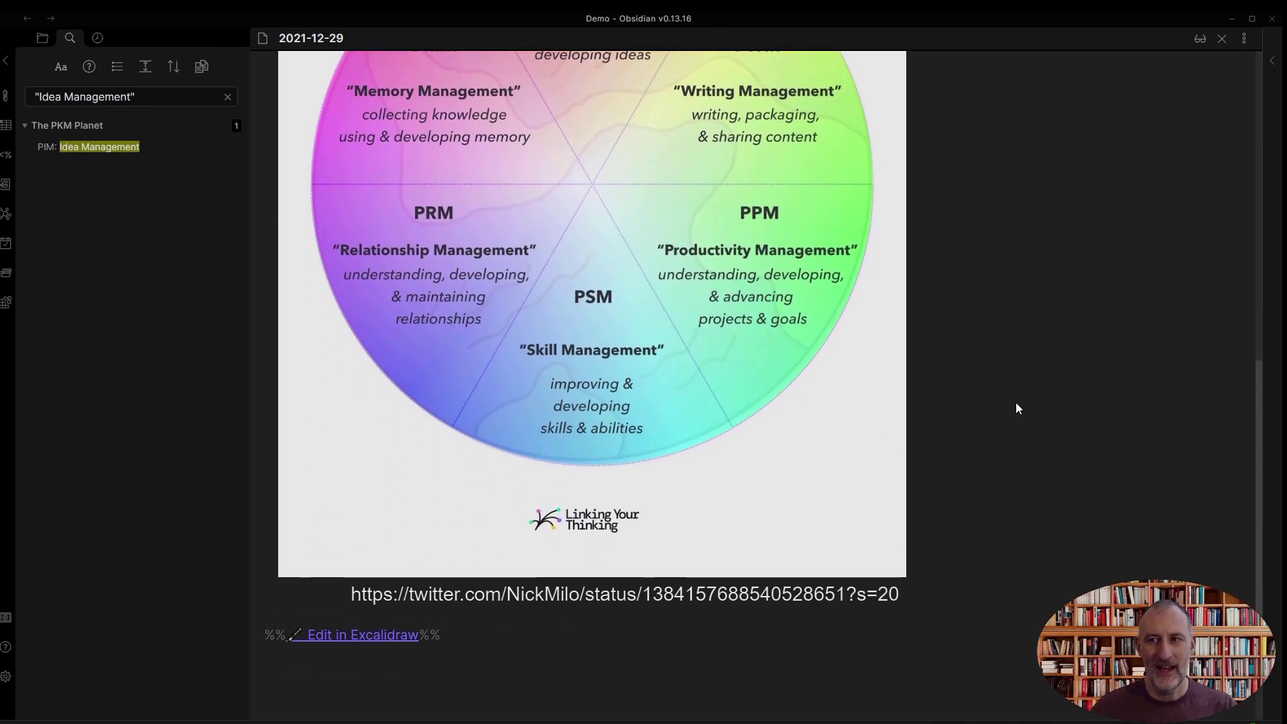
click(1203, 39)
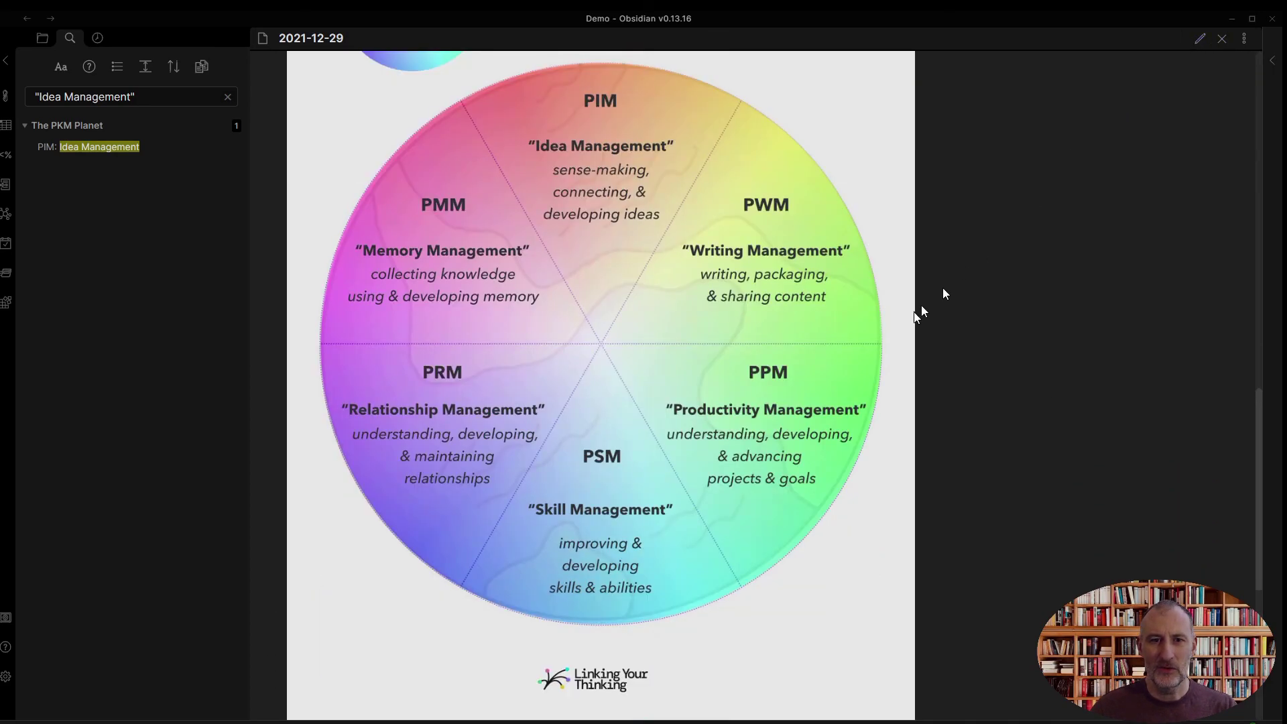
scroll(931, 312, up, 5)
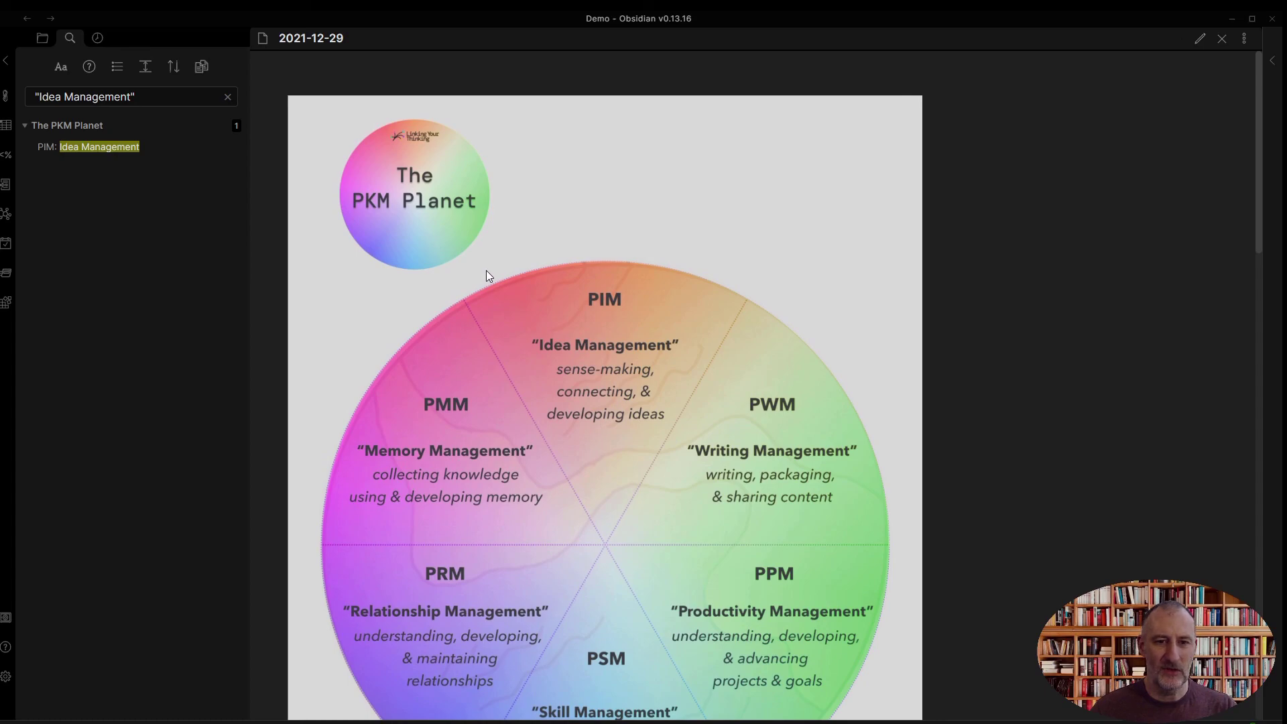
scroll(797, 259, down, 6)
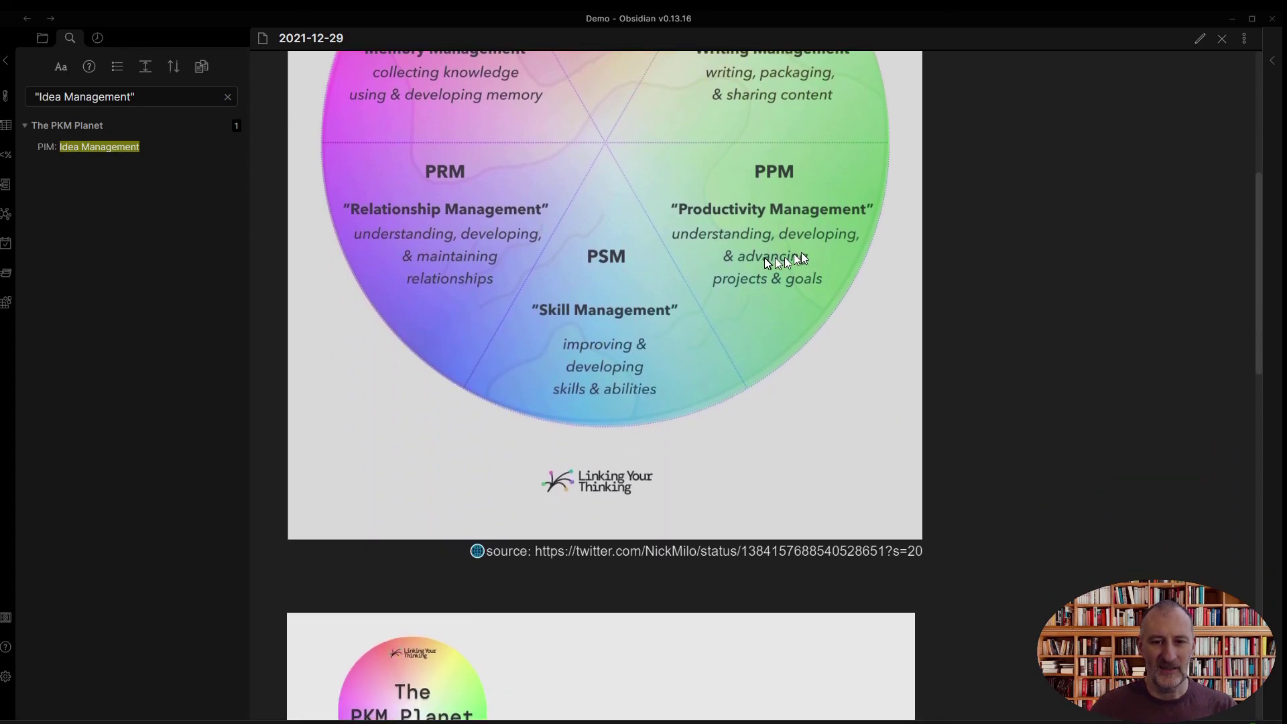
scroll(771, 281, down, 3)
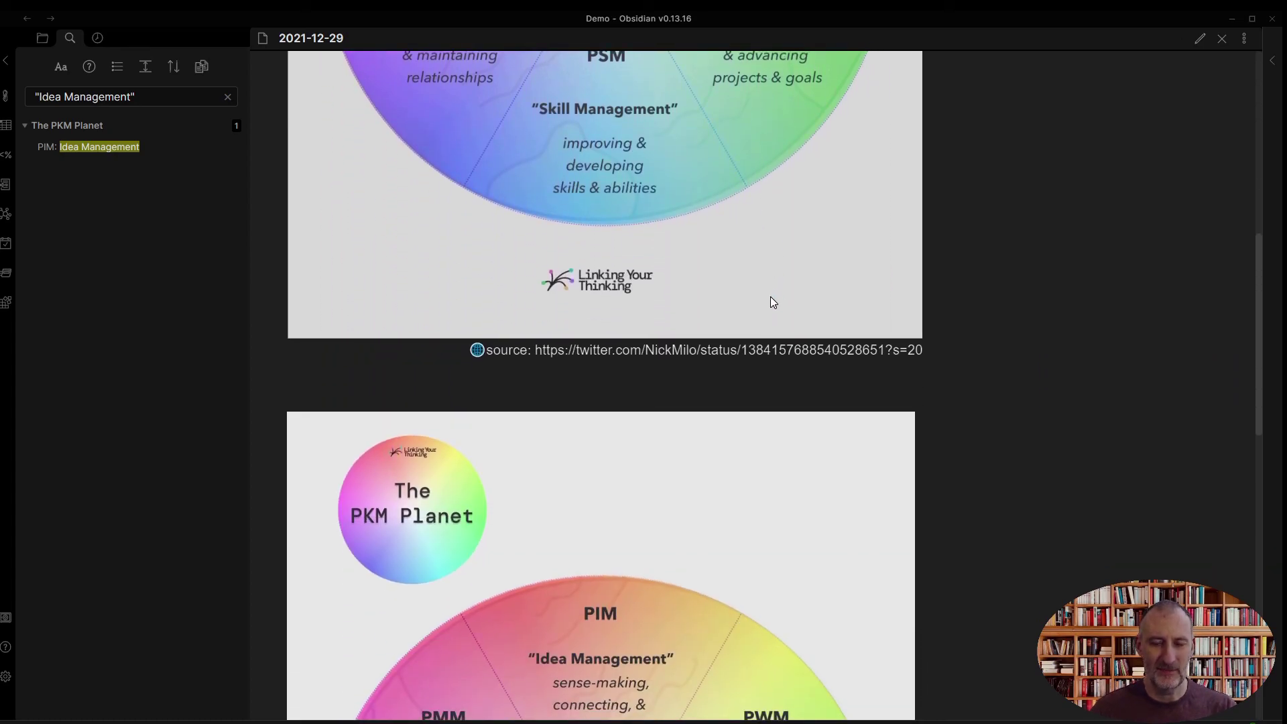
scroll(851, 374, down, 4)
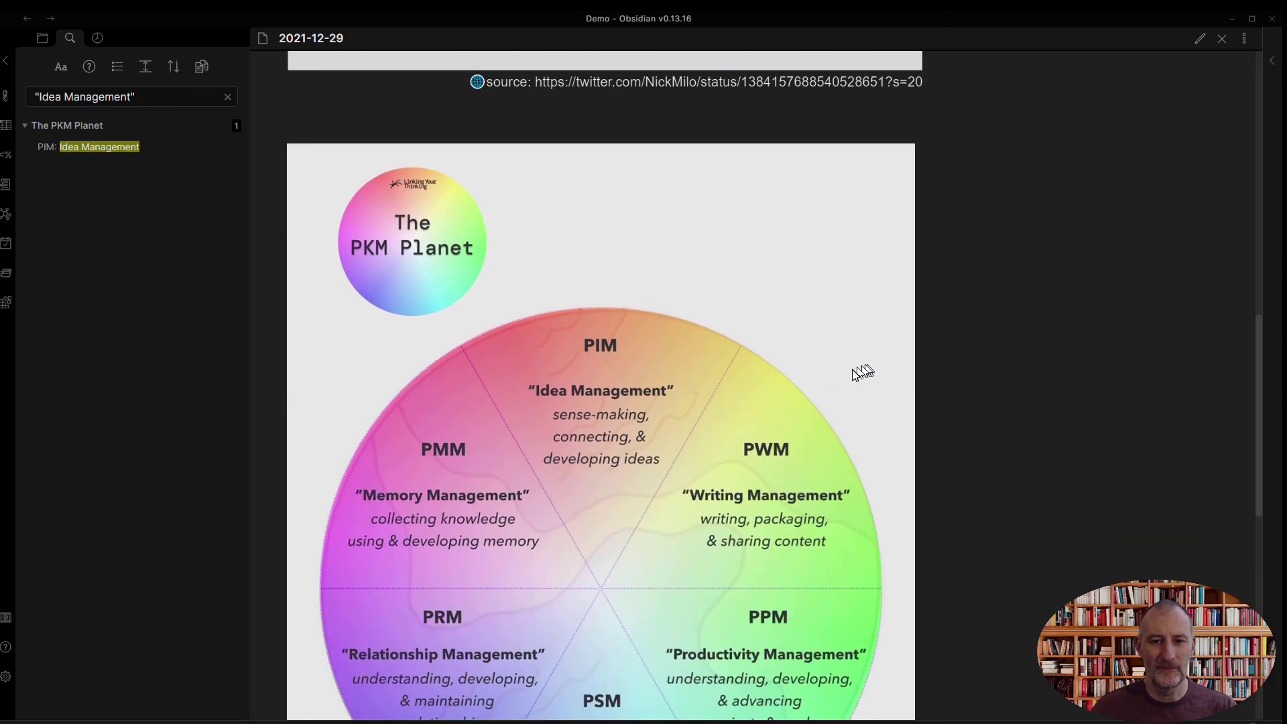